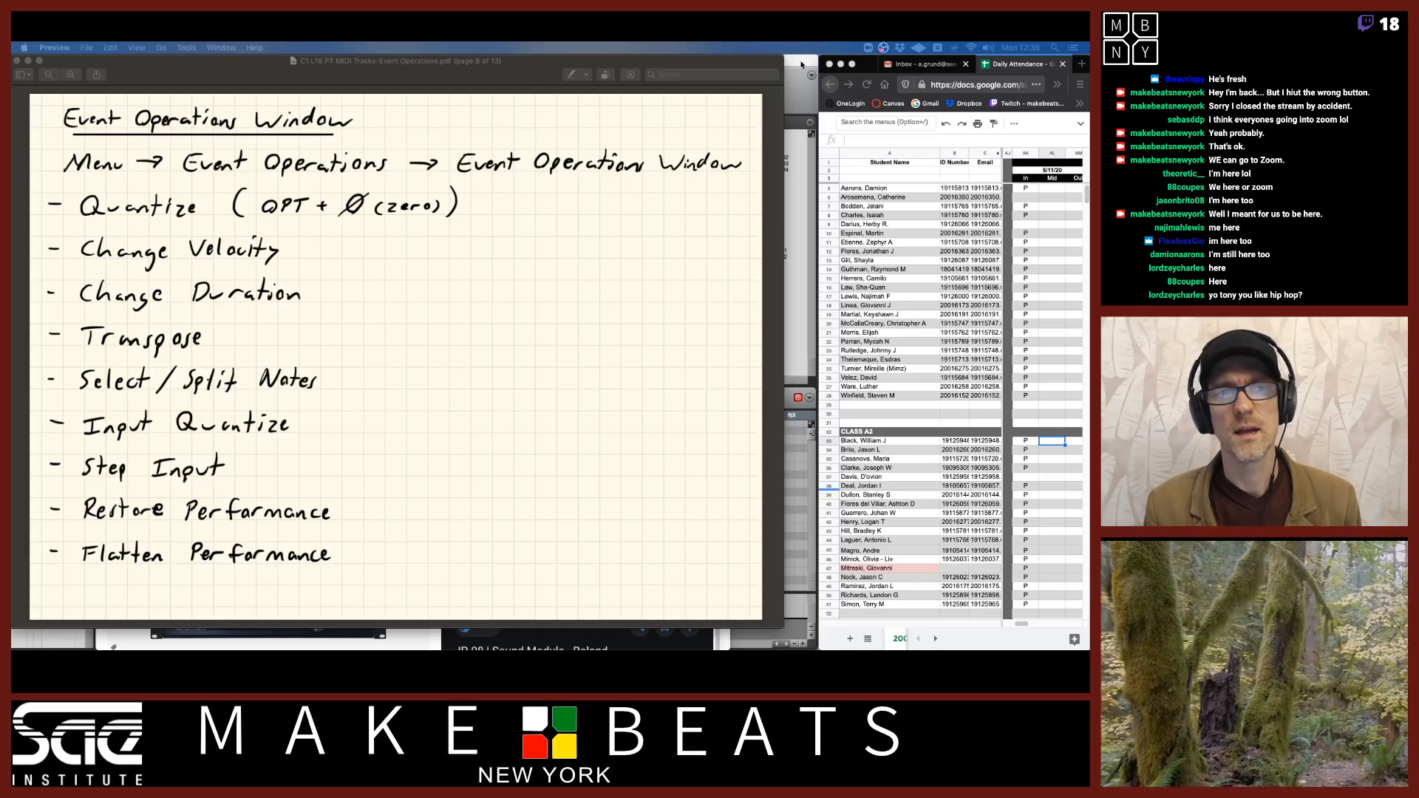
Step: Switch from the PDF notes to the Pro Tools MIDI-01_01 session and play it from the start
{"action": "left_click", "coordinate": [798, 66]}
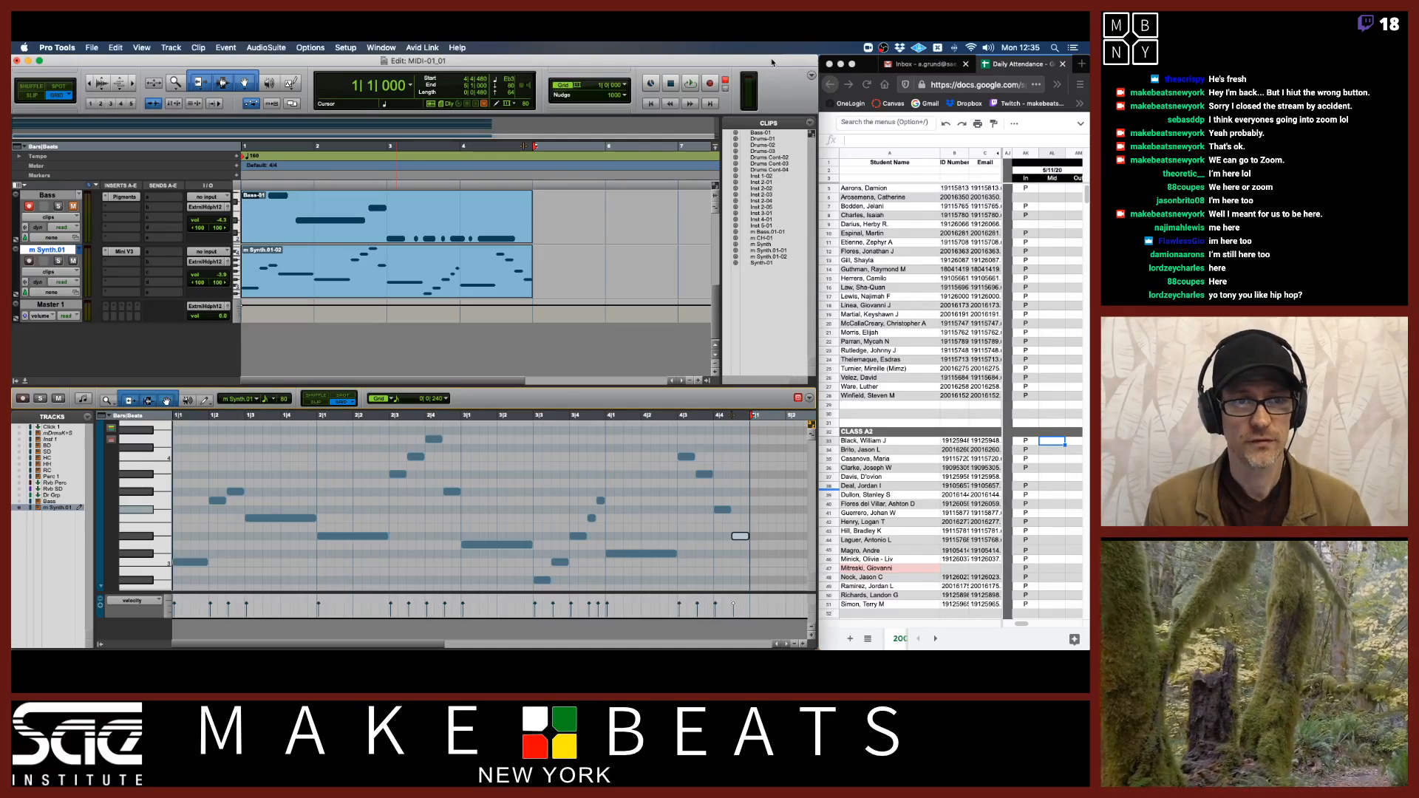
{"action": "key", "text": "space"}
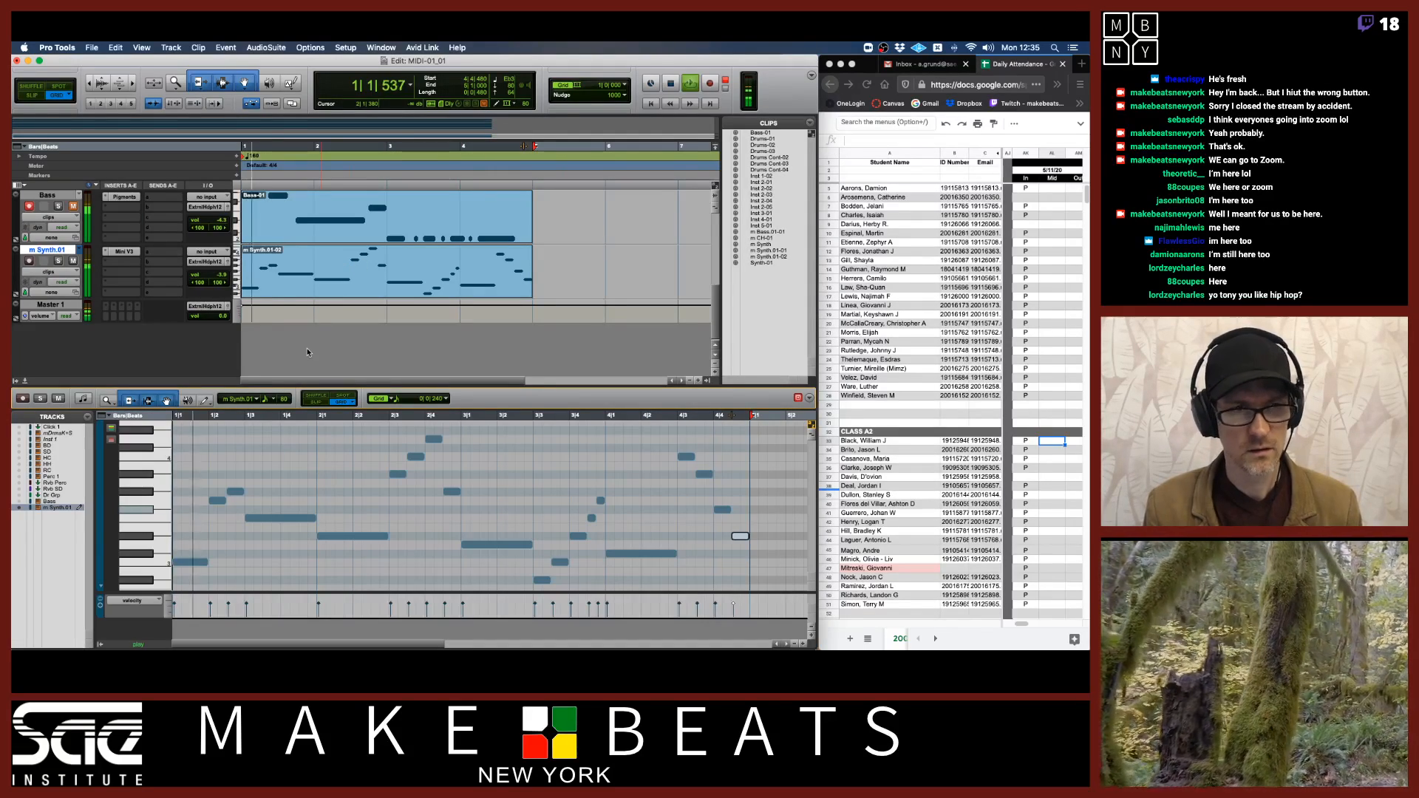
{"action": "key", "text": "space"}
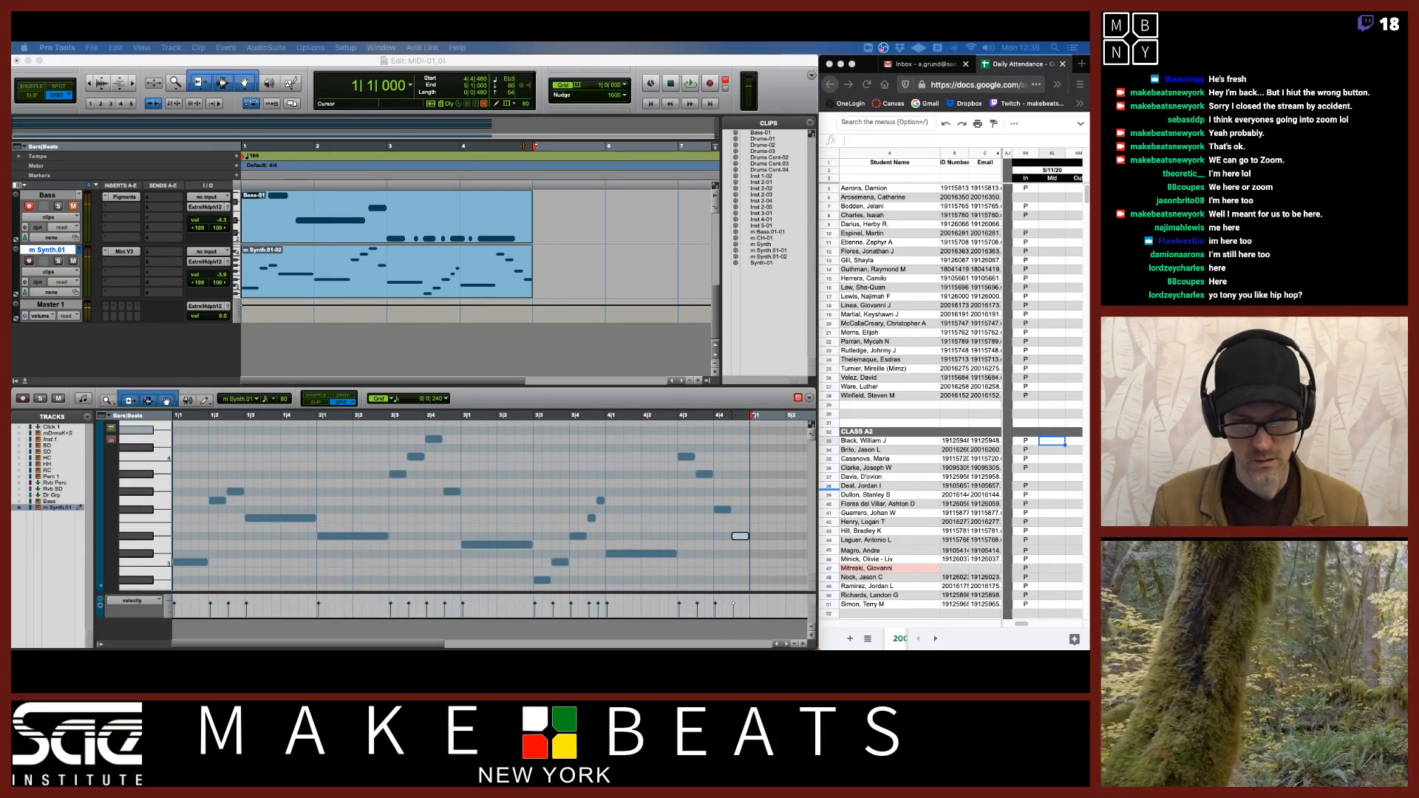
{"action": "left_click", "coordinate": [557, 59]}
{"action": "key", "text": "space"}
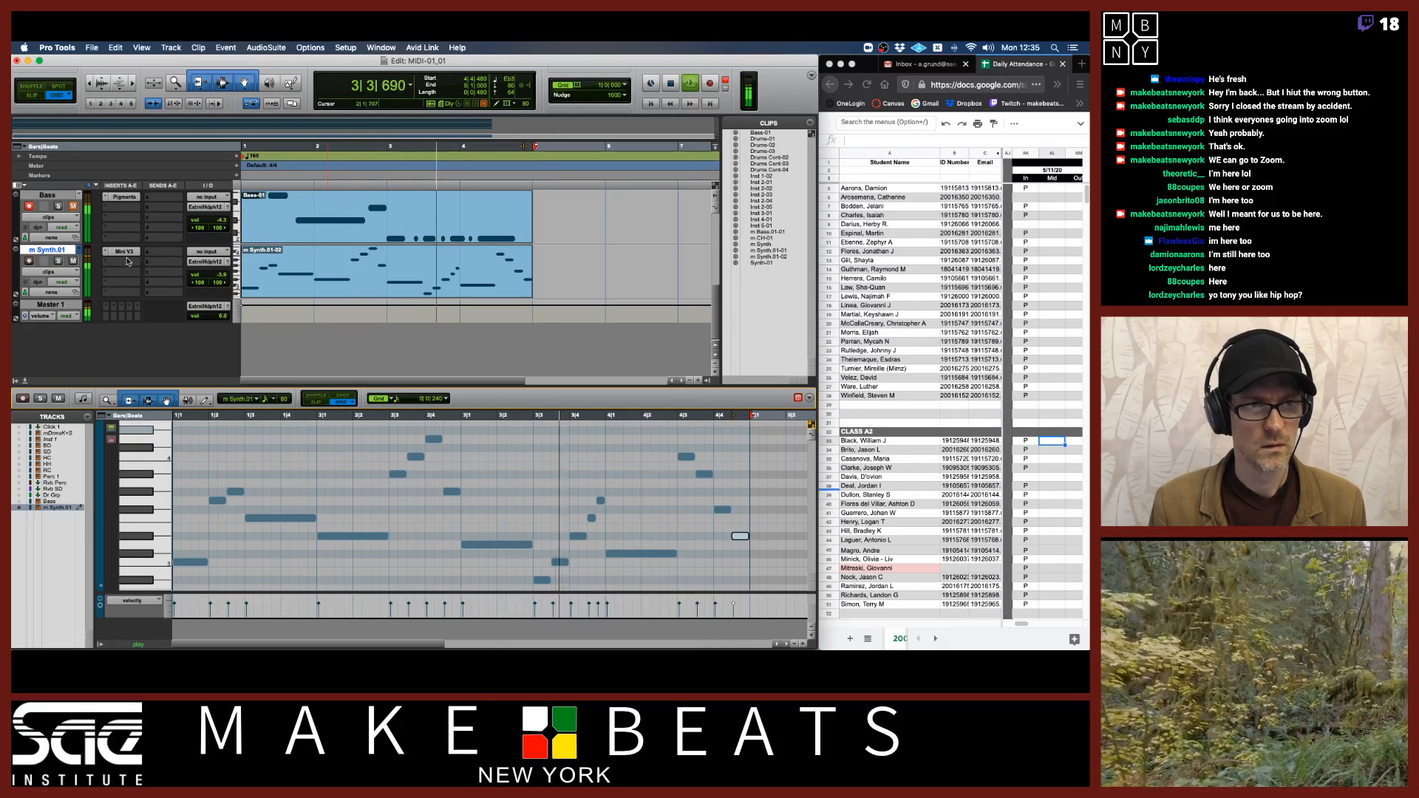
Step: Try the m Synth playlist on the synth track, dismiss the CPU overload error and return to the m Synth.01 playlist
{"action": "left_click", "coordinate": [84, 253]}
{"action": "left_click", "coordinate": [93, 241]}
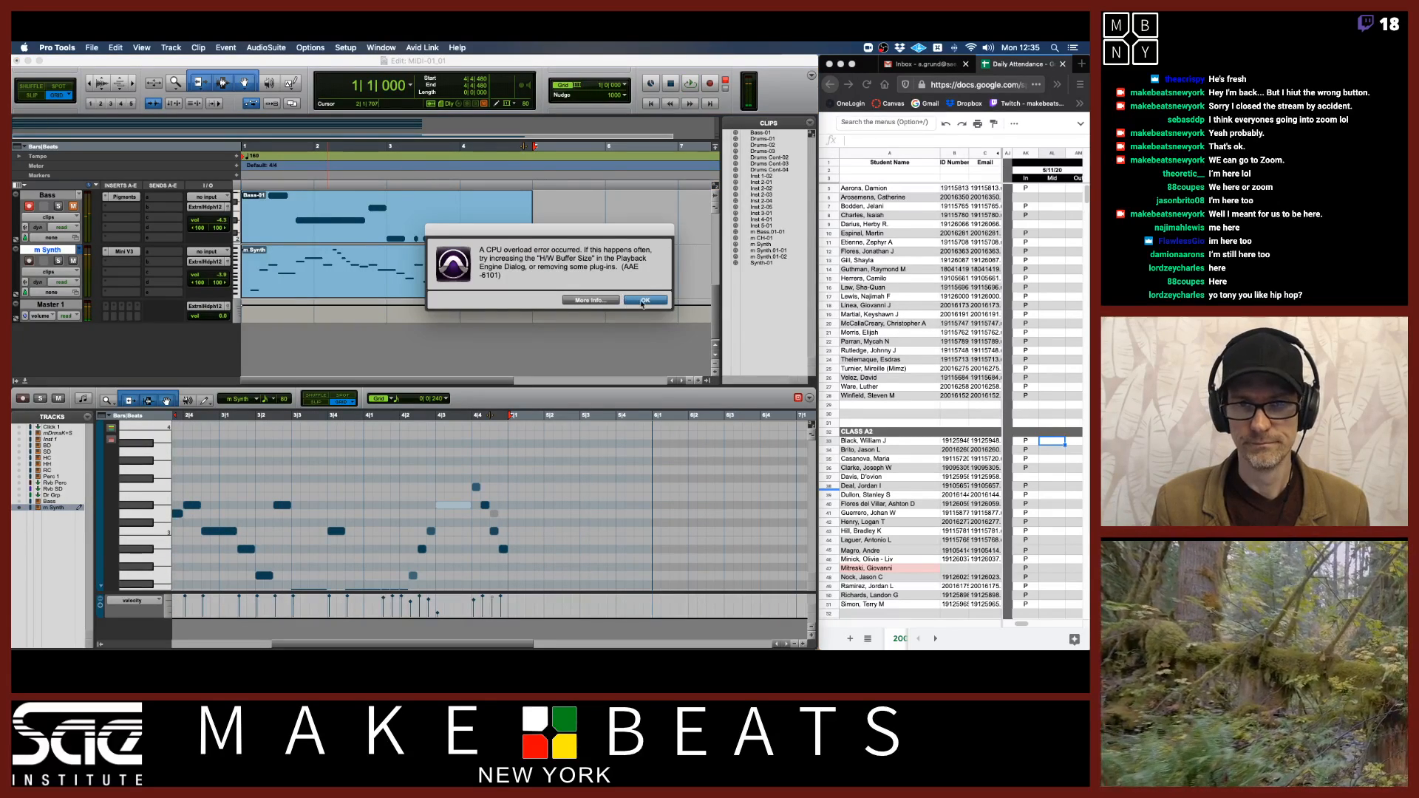
{"action": "left_click", "coordinate": [644, 300]}
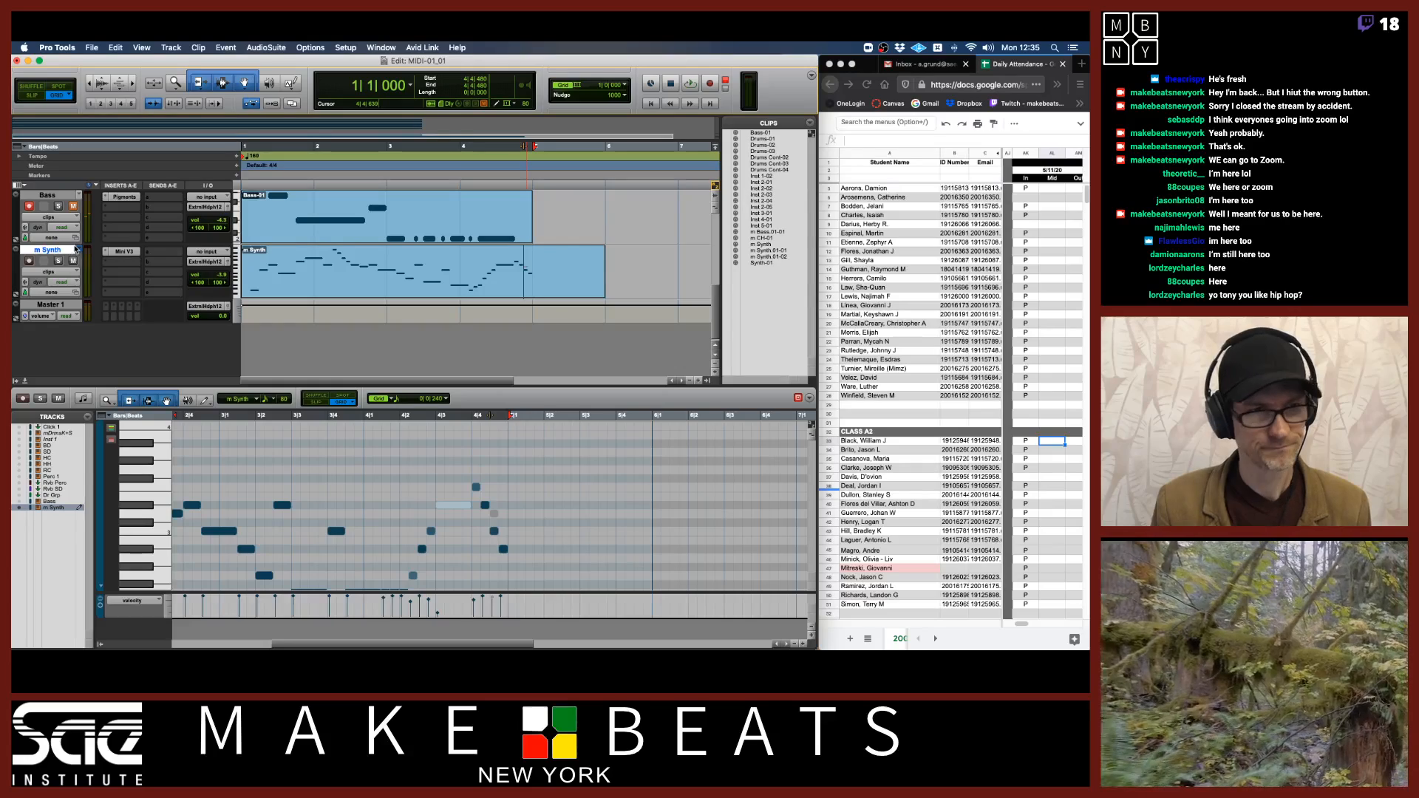
{"action": "left_click", "coordinate": [77, 251]}
{"action": "left_click", "coordinate": [95, 260]}
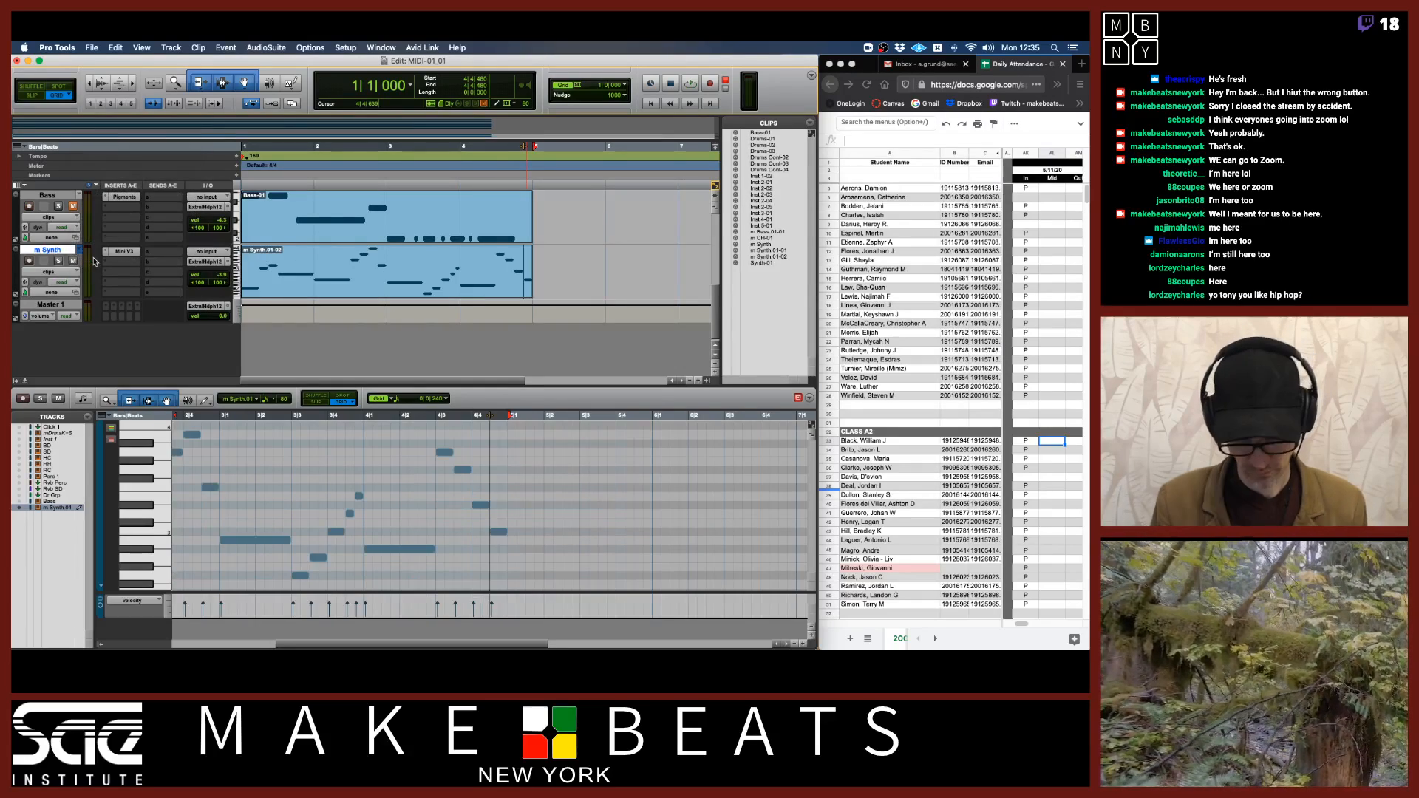
Step: Set the Playback Engine's H/W Buffer Size to 512 Samples and confirm the setting
{"action": "left_click", "coordinate": [309, 47]}
{"action": "mouse_move", "coordinate": [264, 46]}
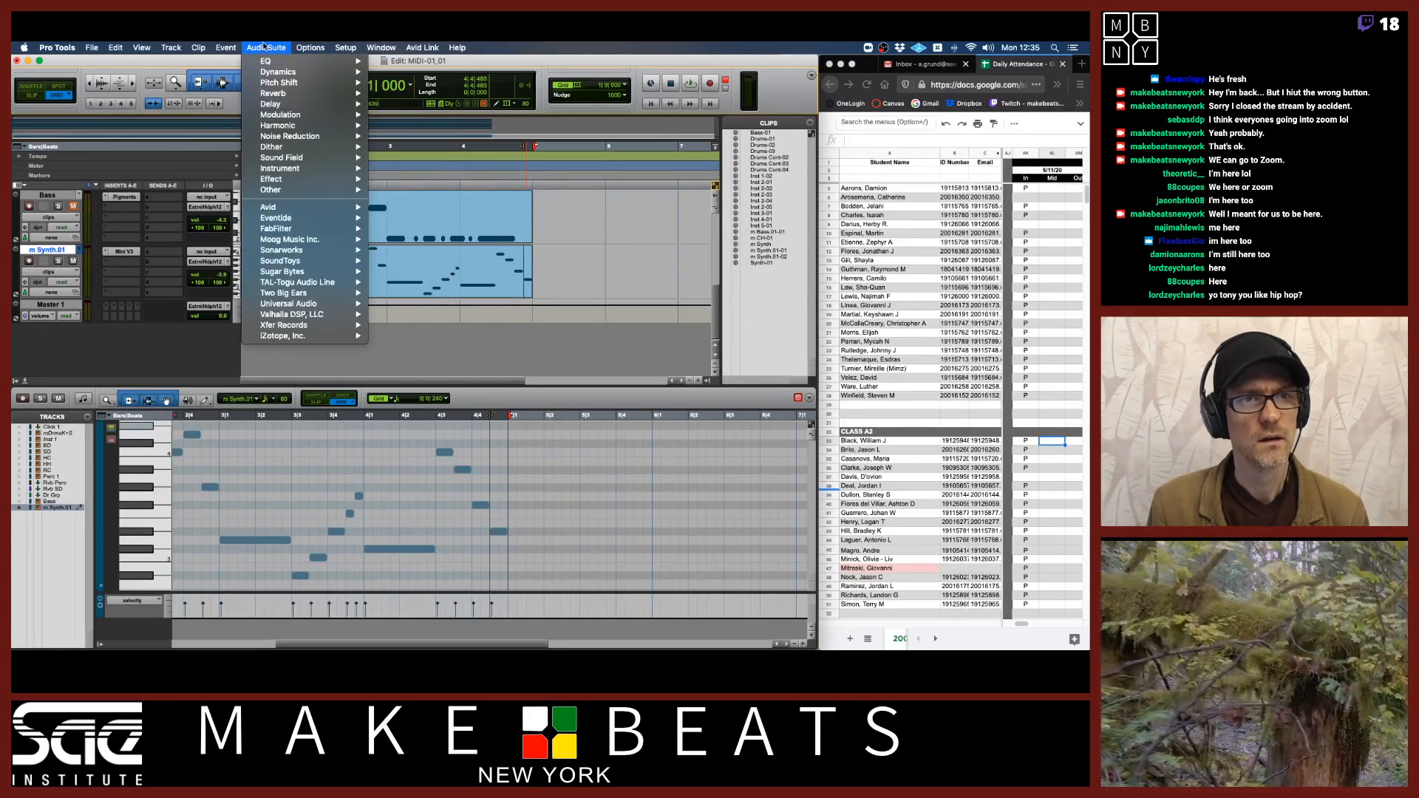
{"action": "mouse_move", "coordinate": [344, 47]}
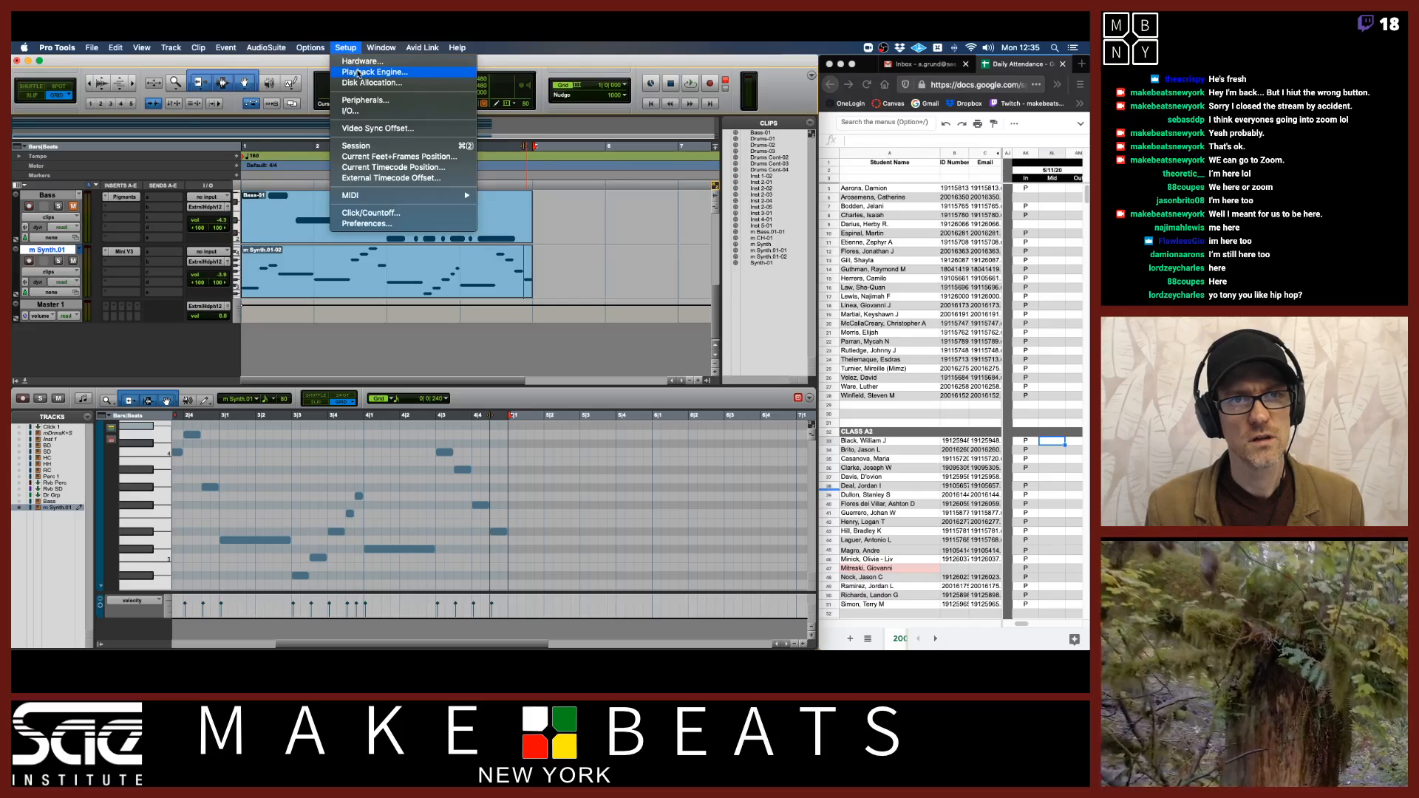
{"action": "left_click", "coordinate": [358, 72]}
{"action": "left_click", "coordinate": [536, 252]}
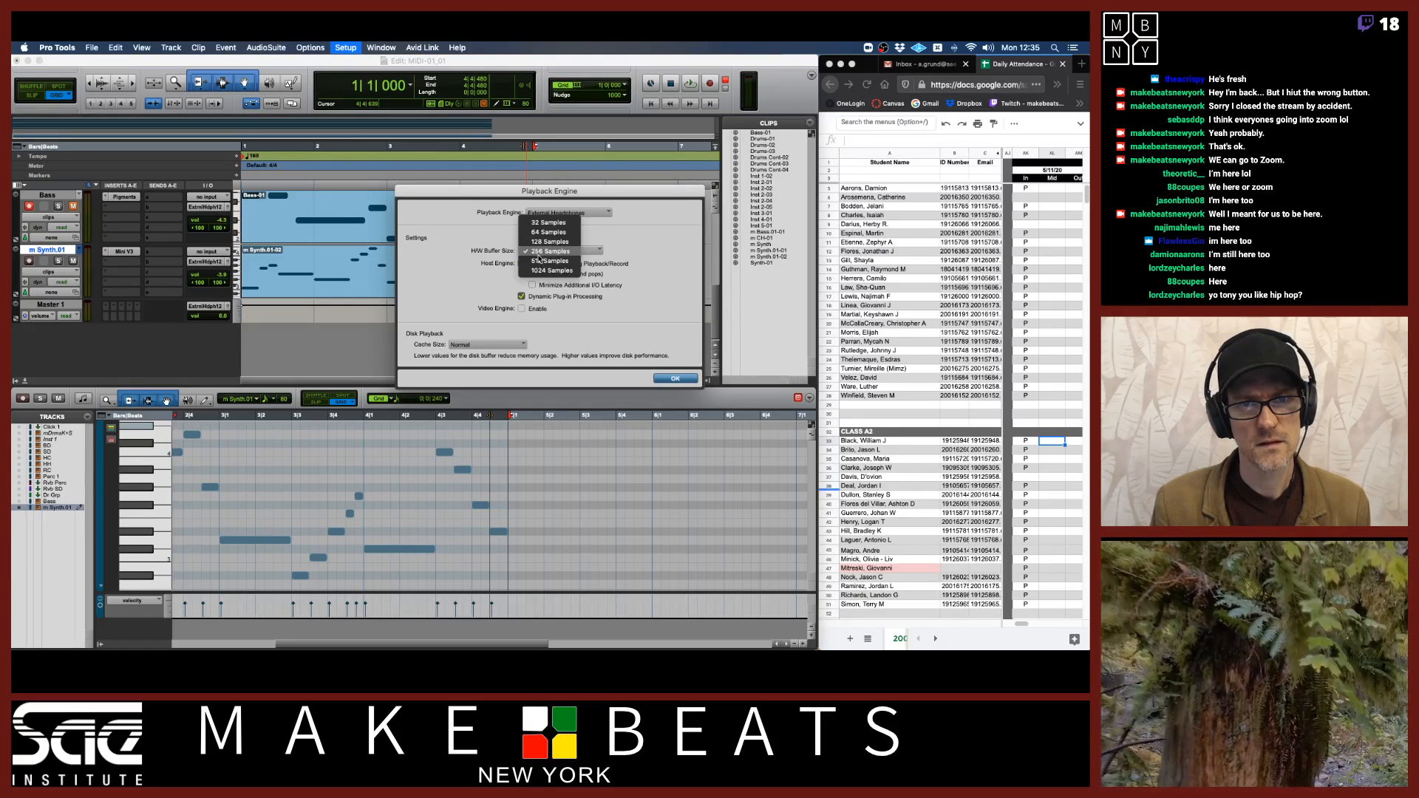
{"action": "left_click", "coordinate": [550, 261]}
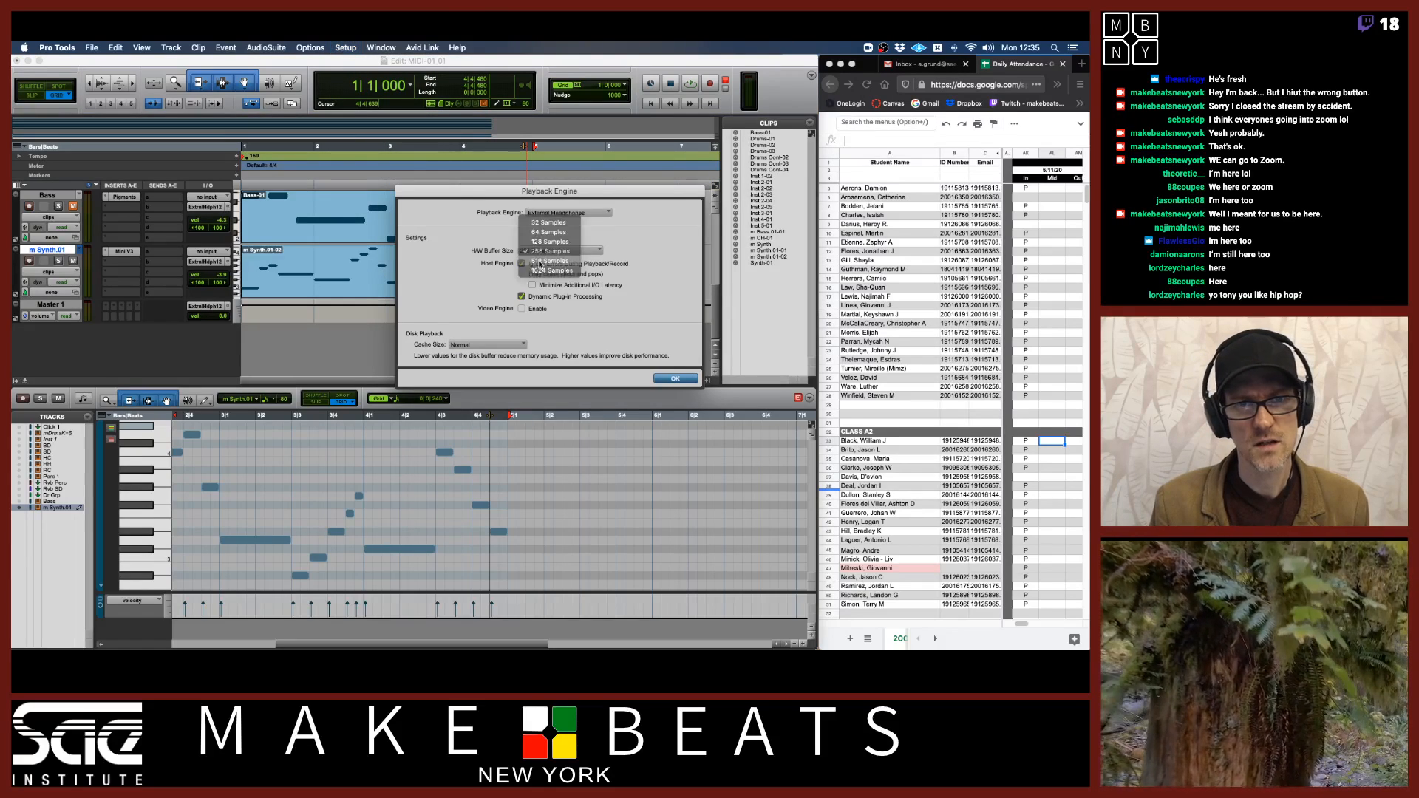
{"action": "left_click", "coordinate": [675, 378]}
Step: Mute the Bass track and play the session from the start to check the mix
{"action": "key", "text": "space"}
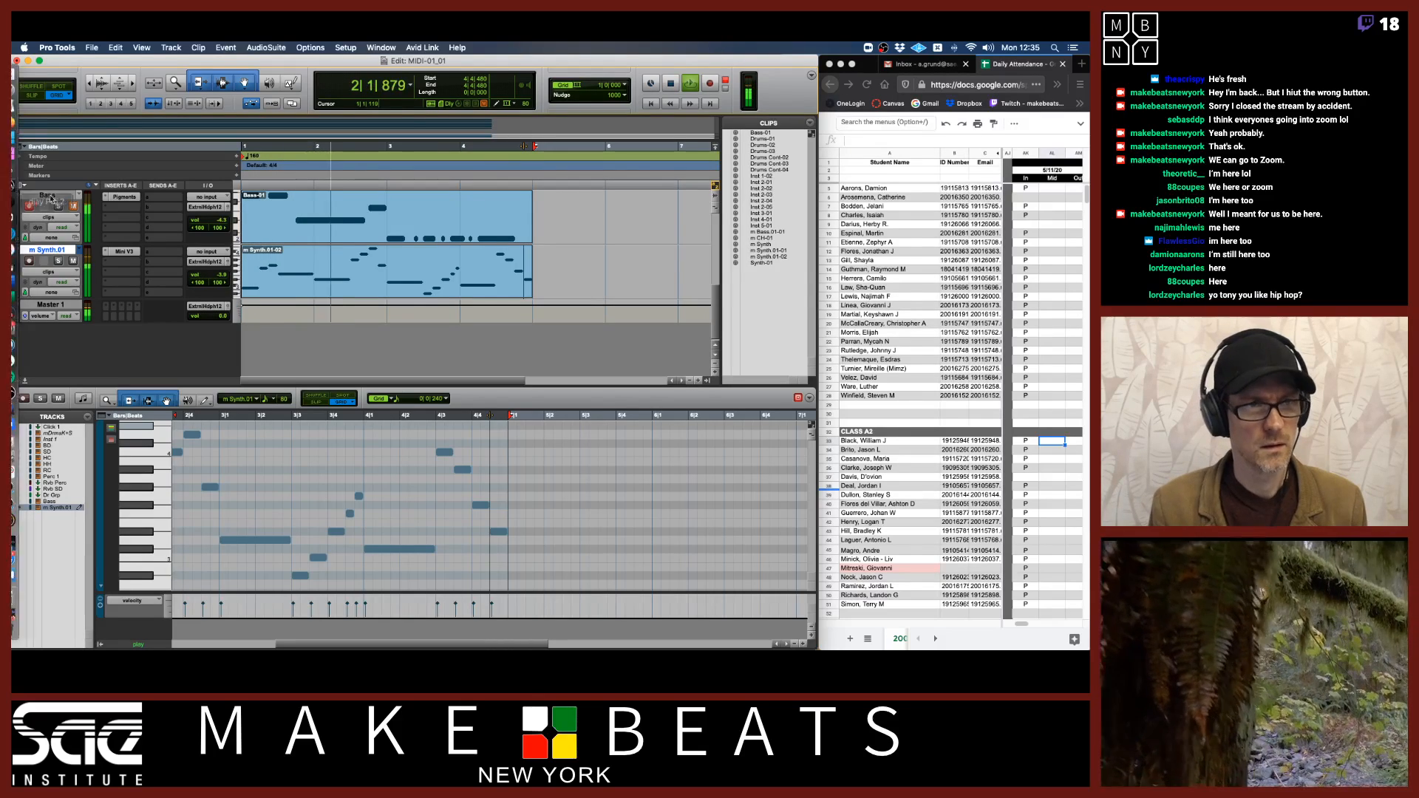
{"action": "key", "text": "space"}
{"action": "left_click", "coordinate": [73, 207]}
{"action": "key", "text": "space"}
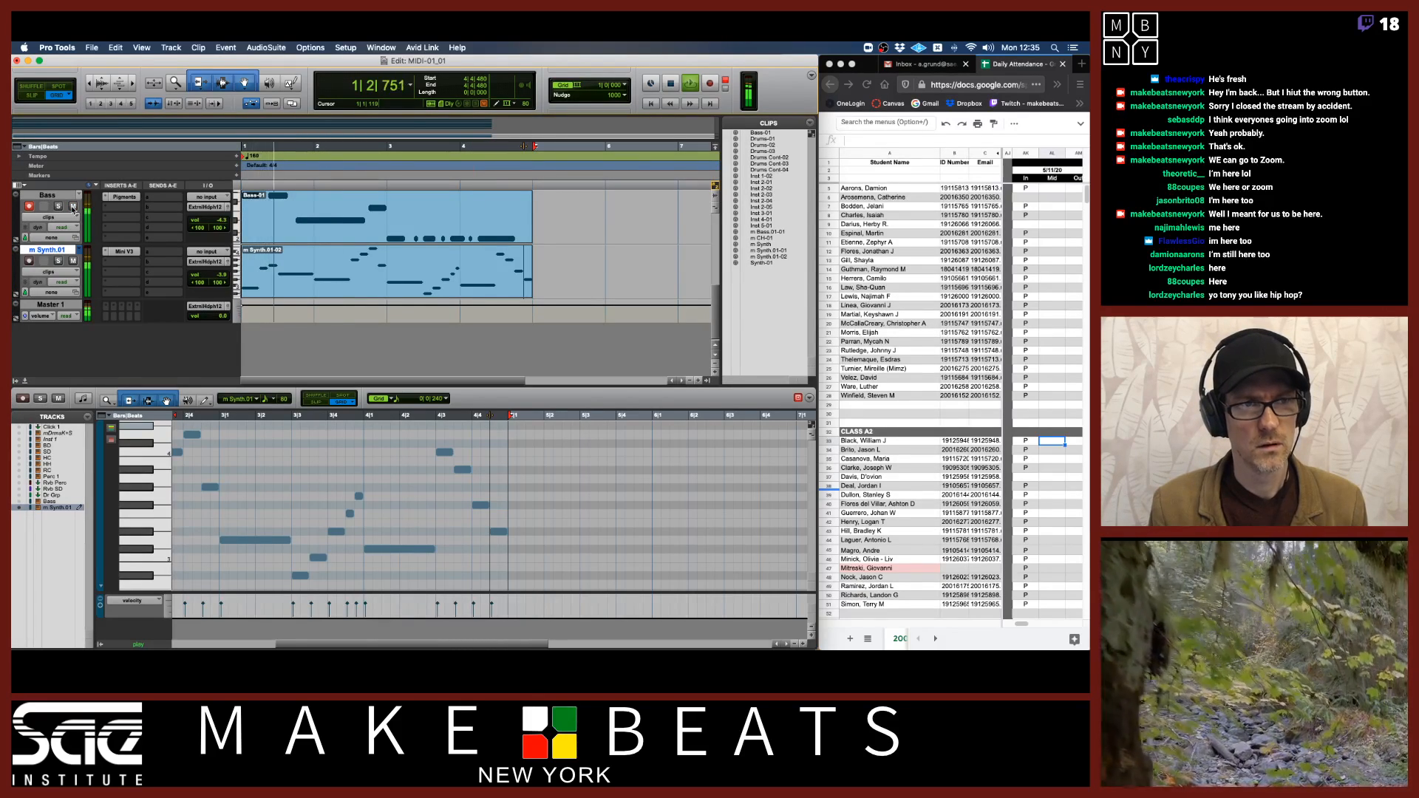
{"action": "key", "text": "space"}
Step: Mute the m Synth.01 track, then view the tracks briefly in the Mix window and return to the Edit window
{"action": "scroll", "coordinate": [487, 288], "scroll_direction": "up", "scroll_amount": 5}
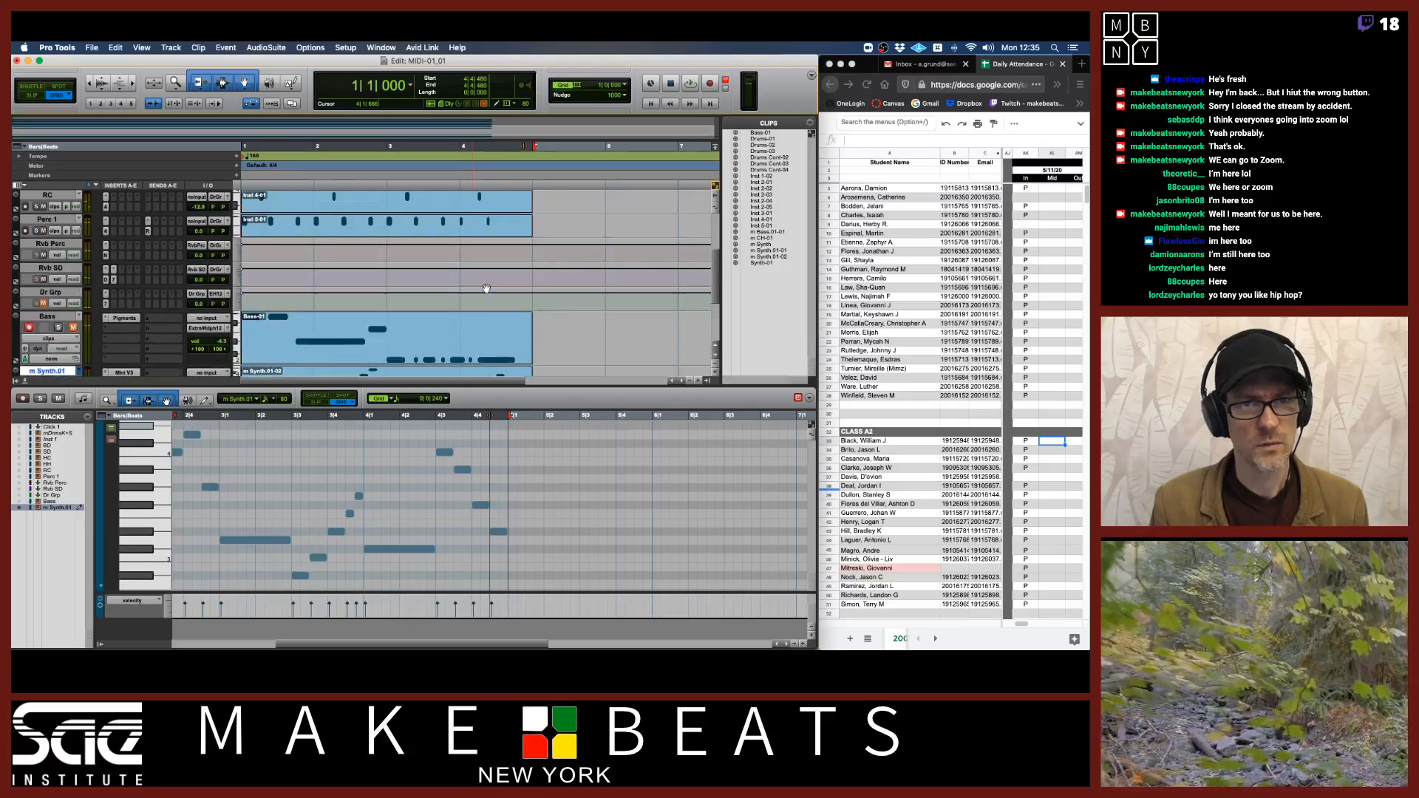
{"action": "scroll", "coordinate": [466, 283], "scroll_direction": "down", "scroll_amount": 5}
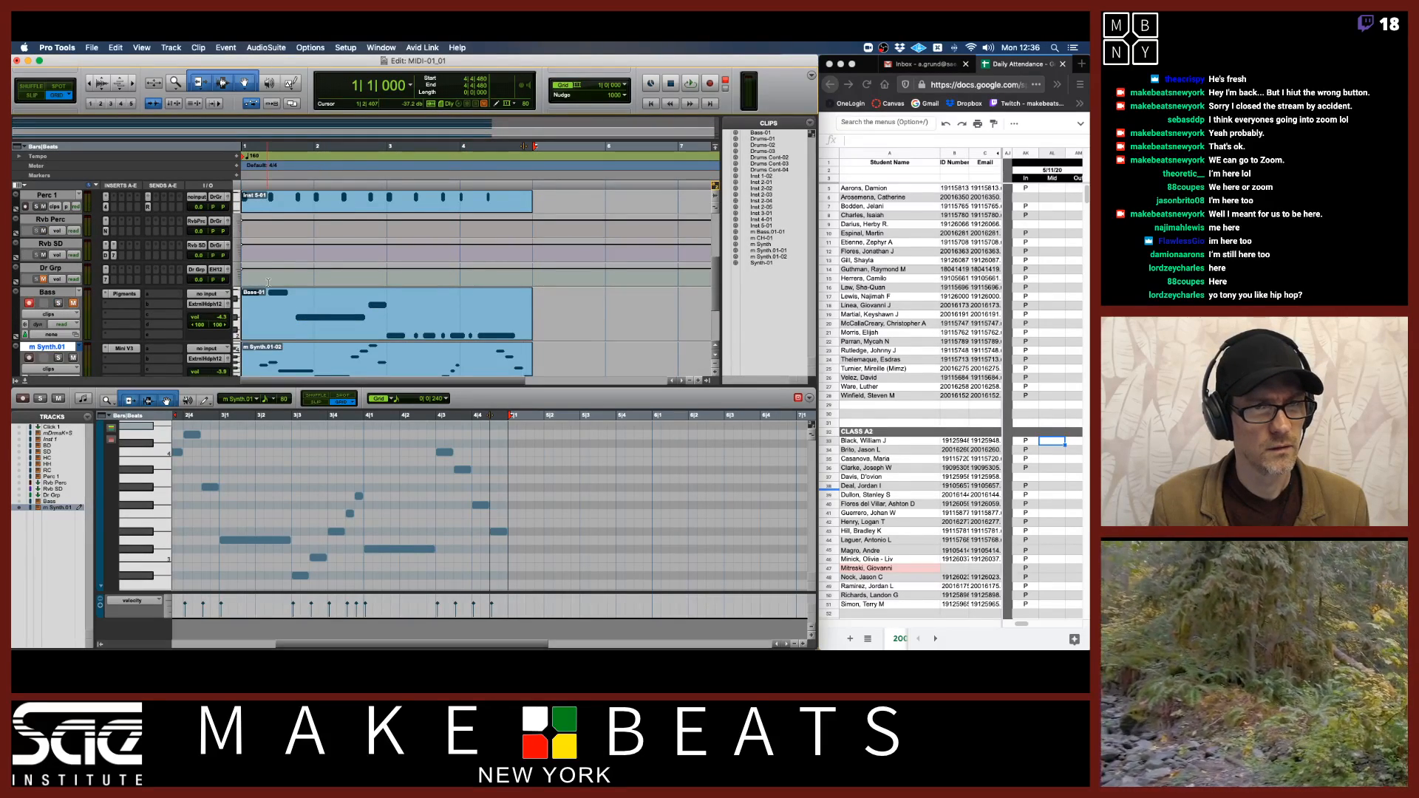
{"action": "scroll", "coordinate": [268, 281], "scroll_direction": "up", "scroll_amount": 5}
{"action": "scroll", "coordinate": [269, 281], "scroll_direction": "down", "scroll_amount": 5}
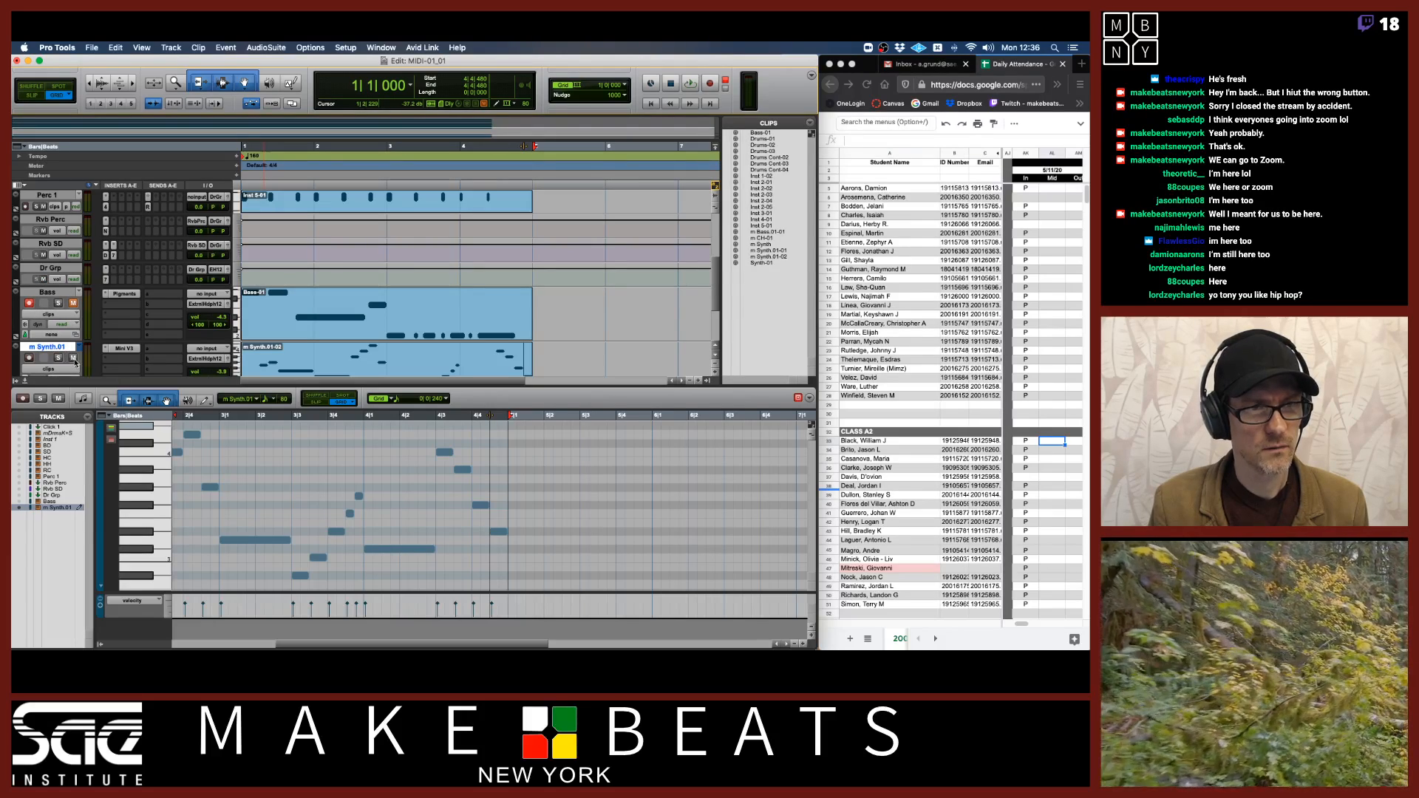
{"action": "left_click", "coordinate": [73, 357]}
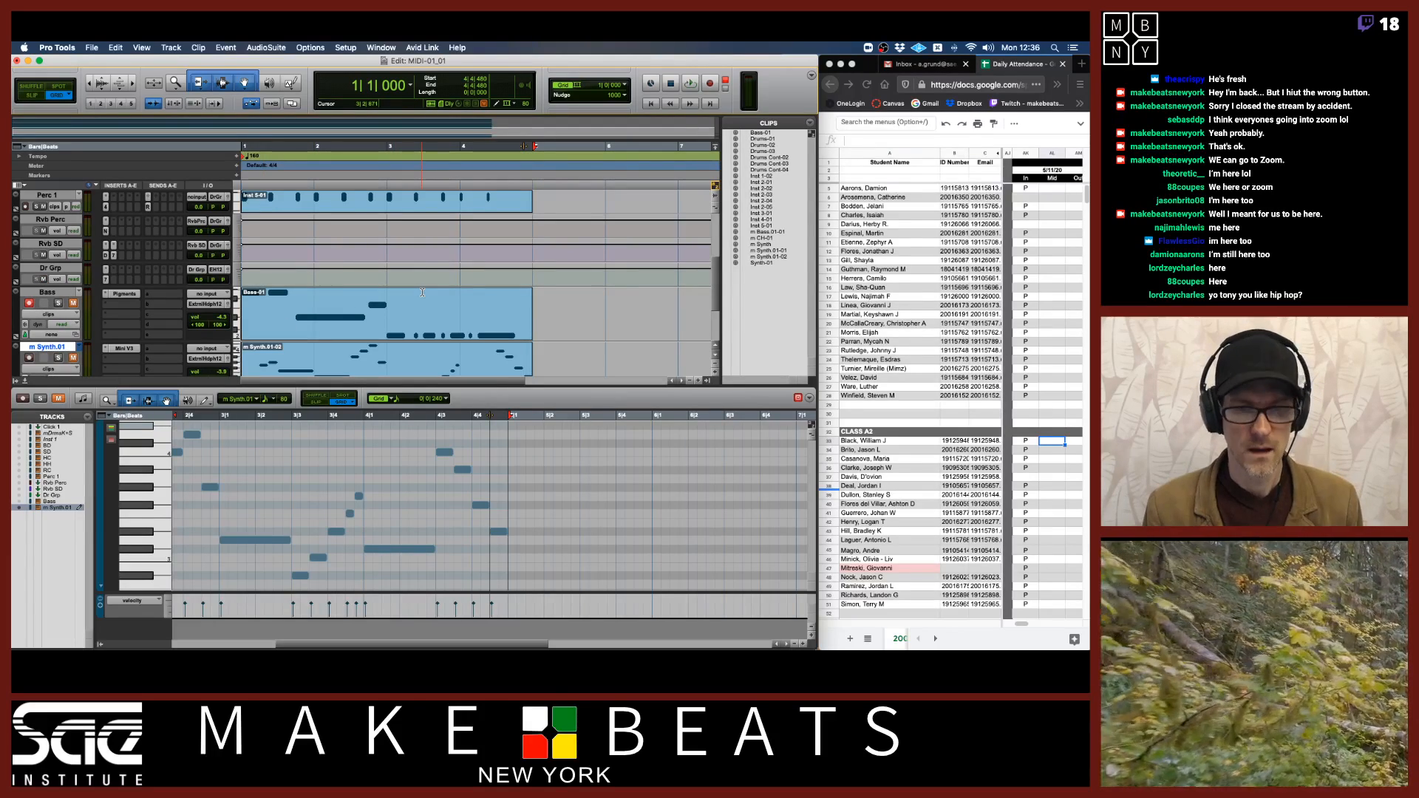
{"action": "scroll", "coordinate": [463, 219], "scroll_direction": "up", "scroll_amount": 2}
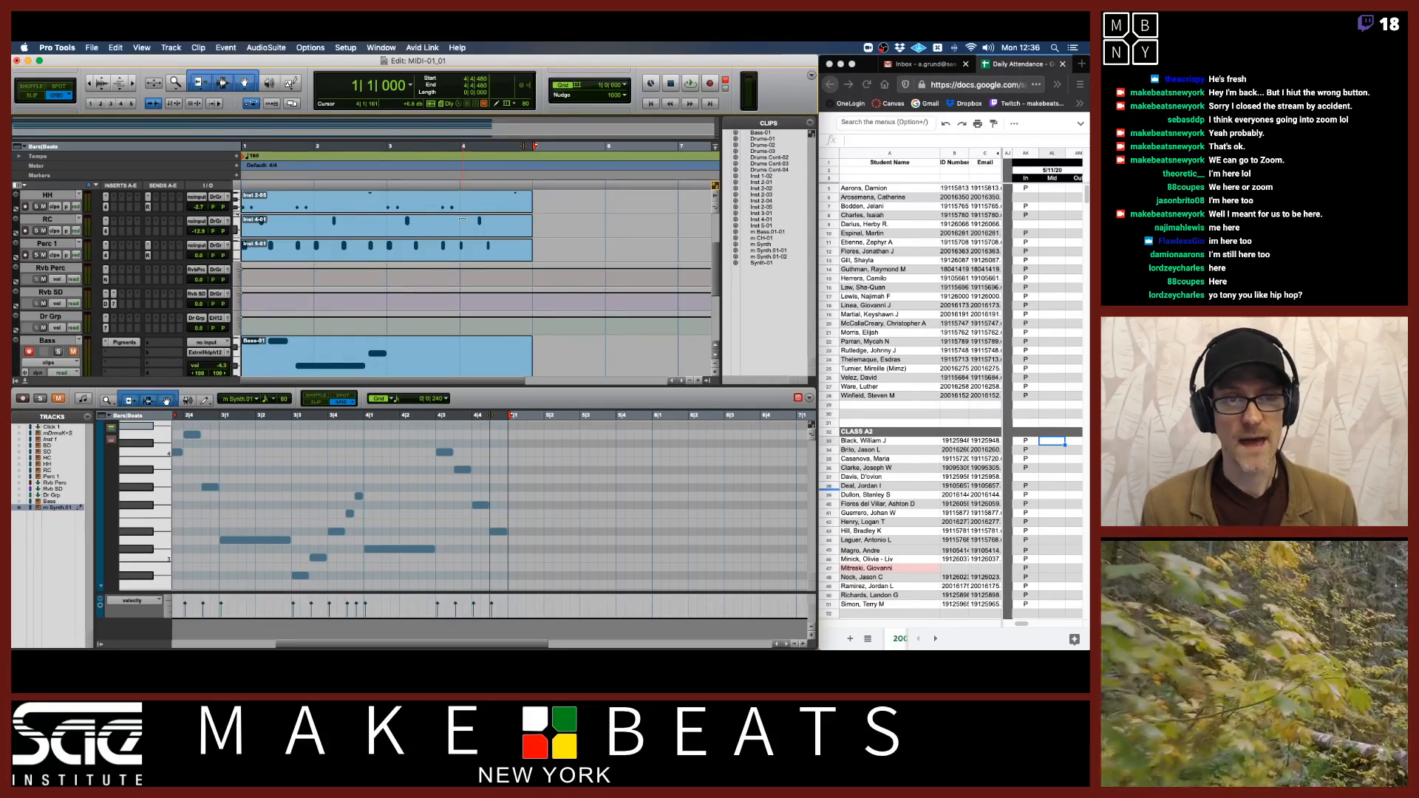
{"action": "key", "text": "super+equal"}
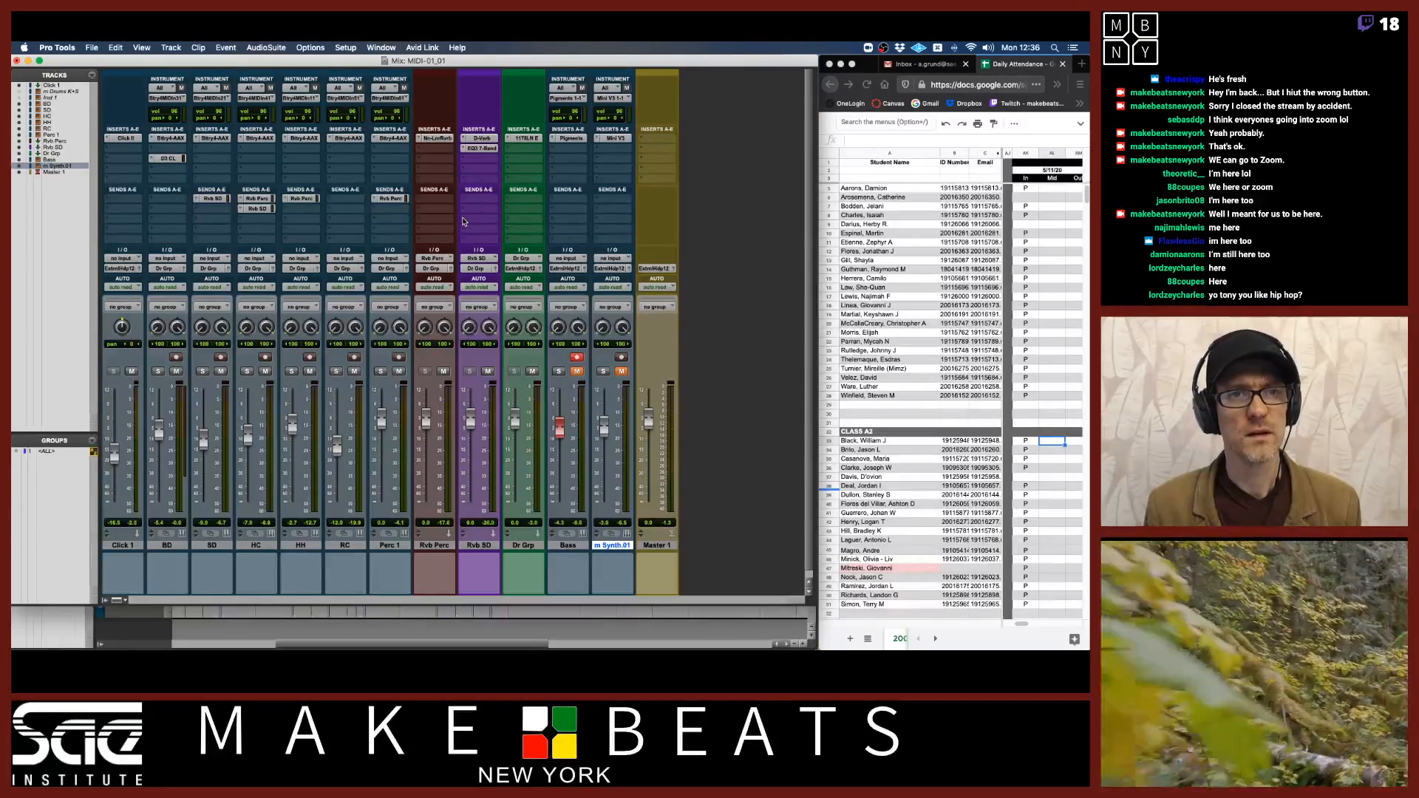
{"action": "key", "text": "super+equal"}
Step: Open the Event Operations window on the Quantize operation and reposition it to show all its settings
{"action": "left_click", "coordinate": [225, 47]}
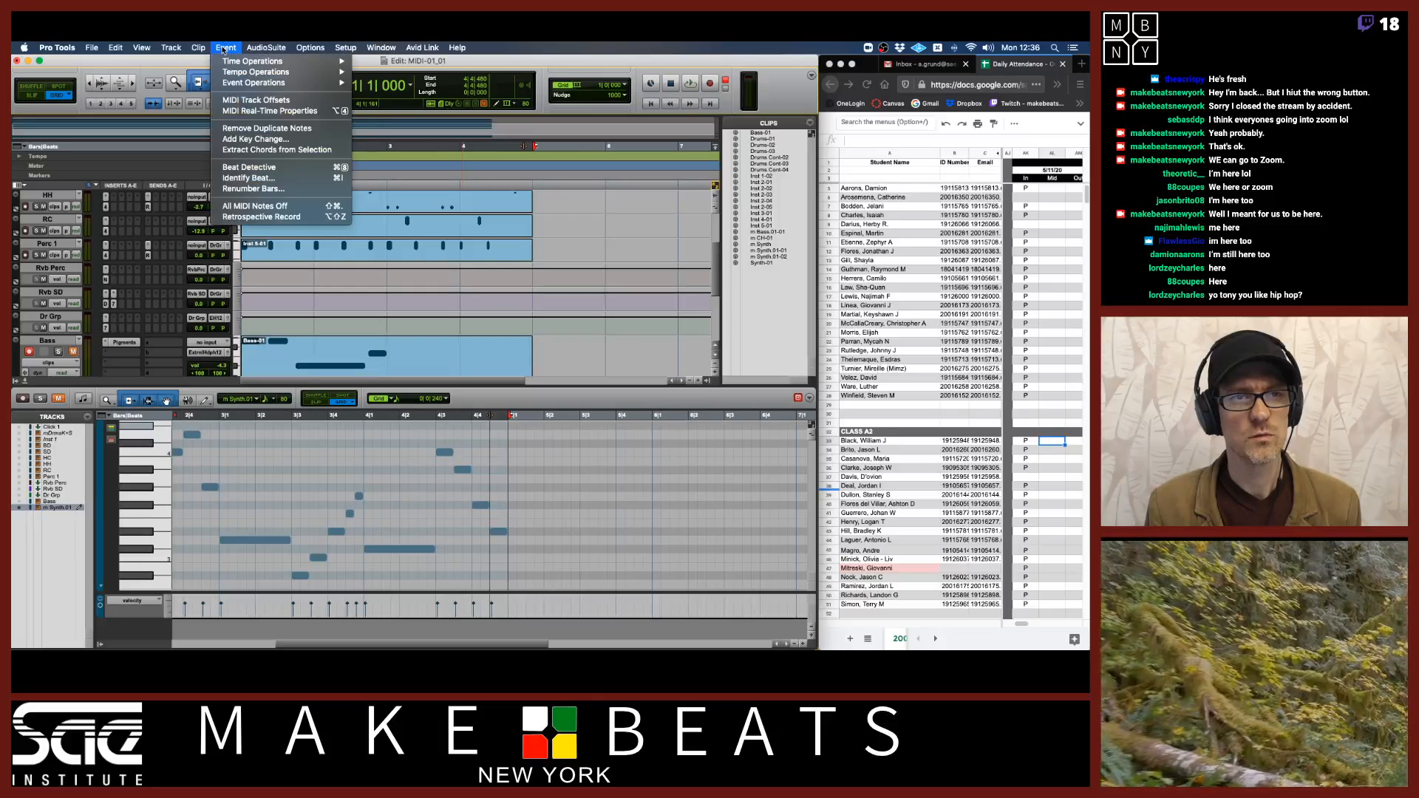
{"action": "mouse_move", "coordinate": [238, 85]}
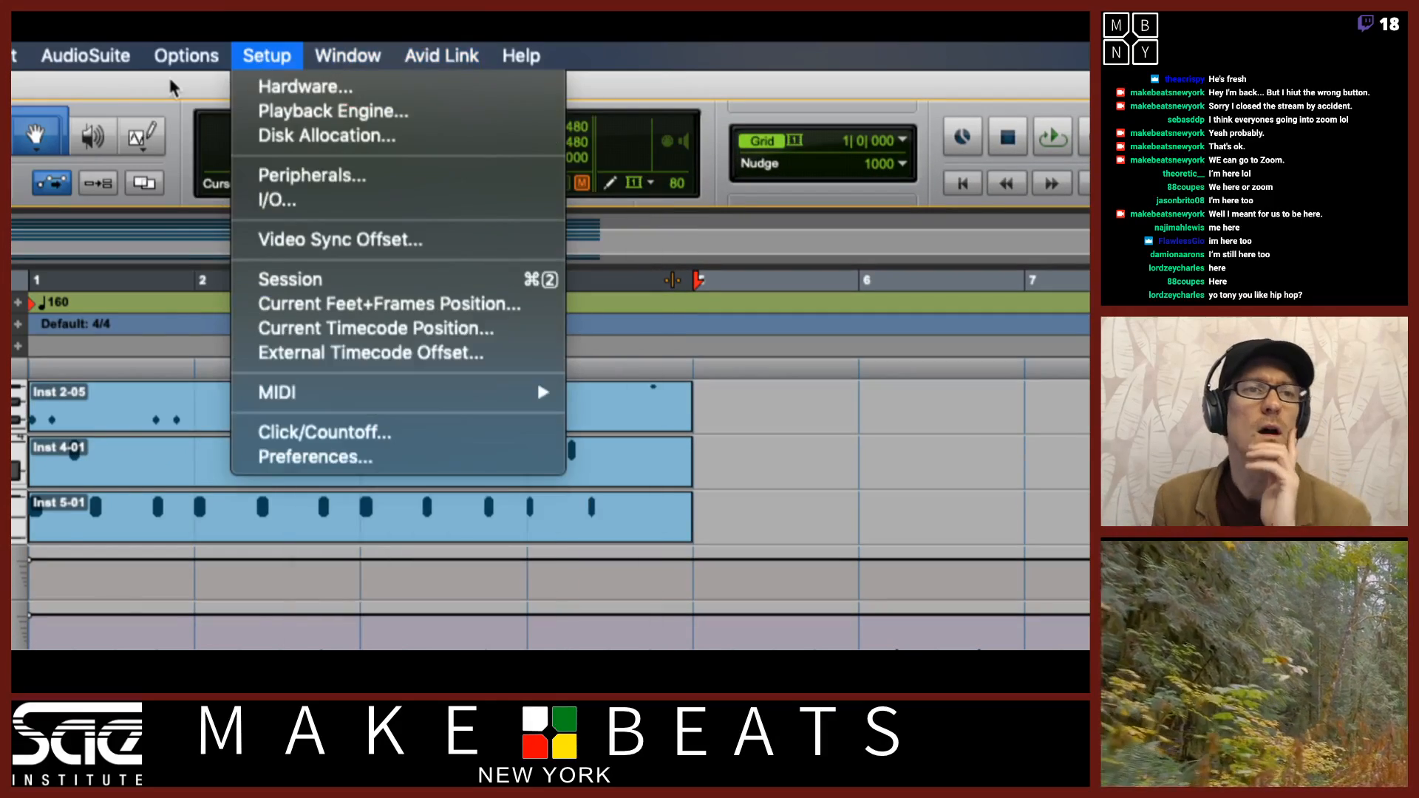
{"action": "mouse_move", "coordinate": [131, 53]}
{"action": "mouse_move", "coordinate": [15, 55]}
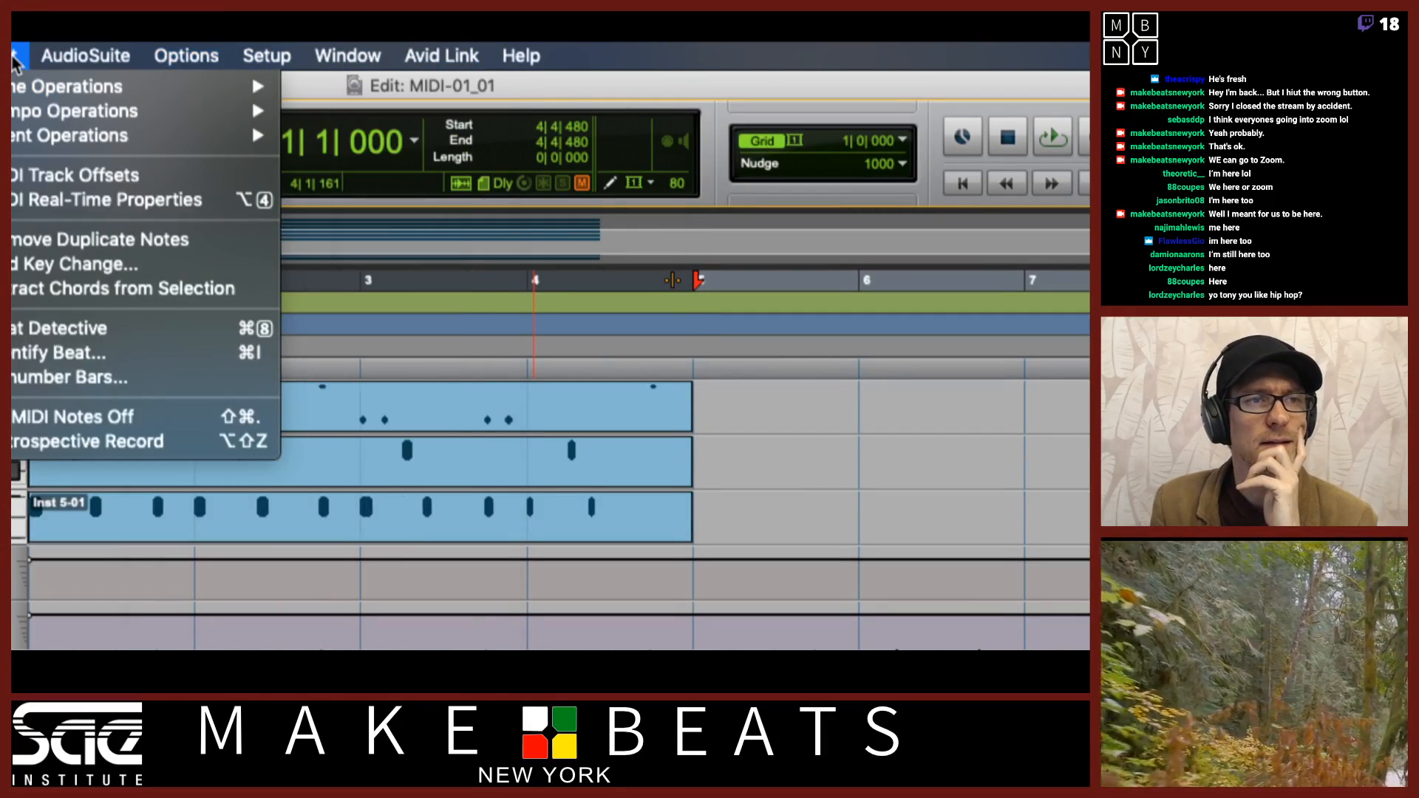
{"action": "mouse_move", "coordinate": [133, 136]}
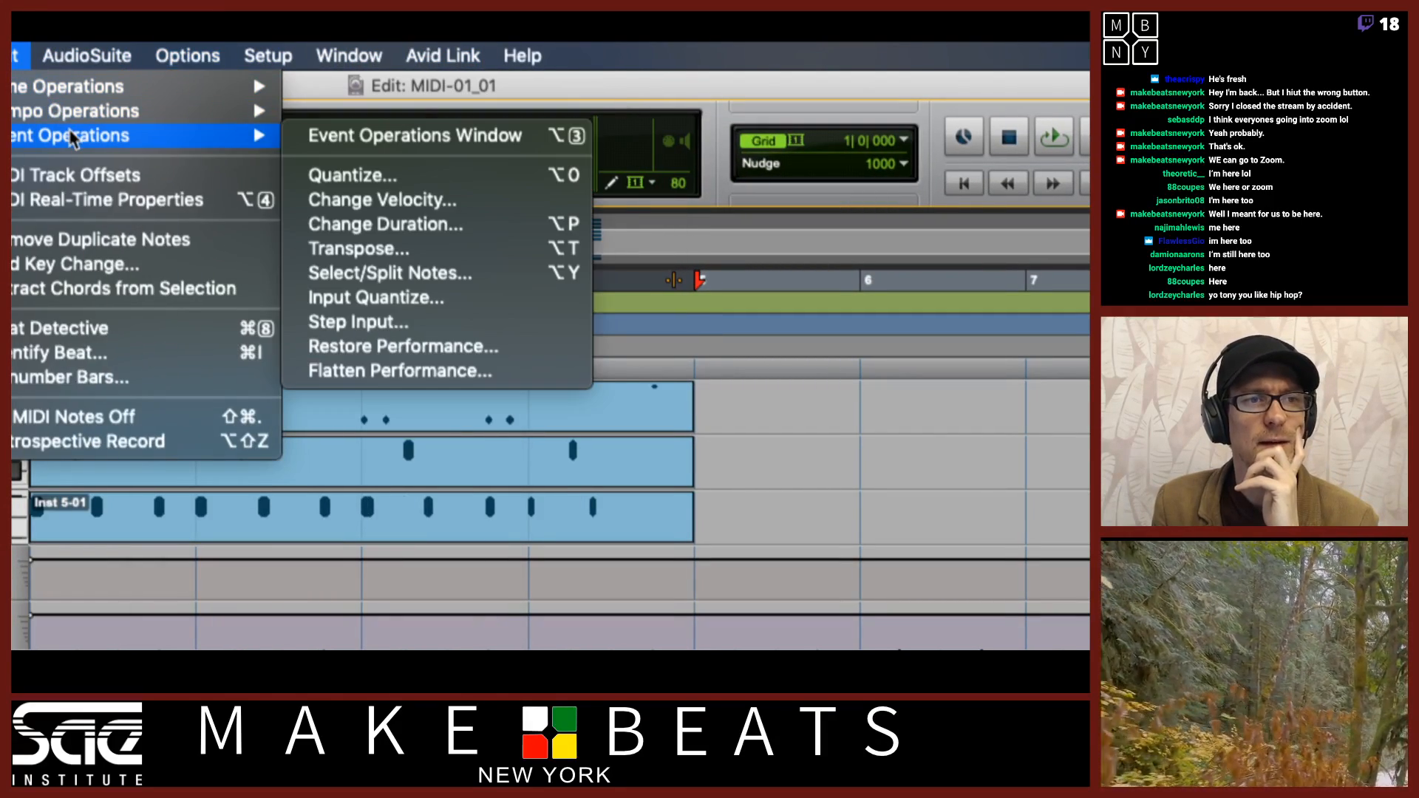
{"action": "left_click", "coordinate": [388, 176]}
{"action": "left_click_drag", "start_coordinate": [397, 435], "coordinate": [561, 94]}
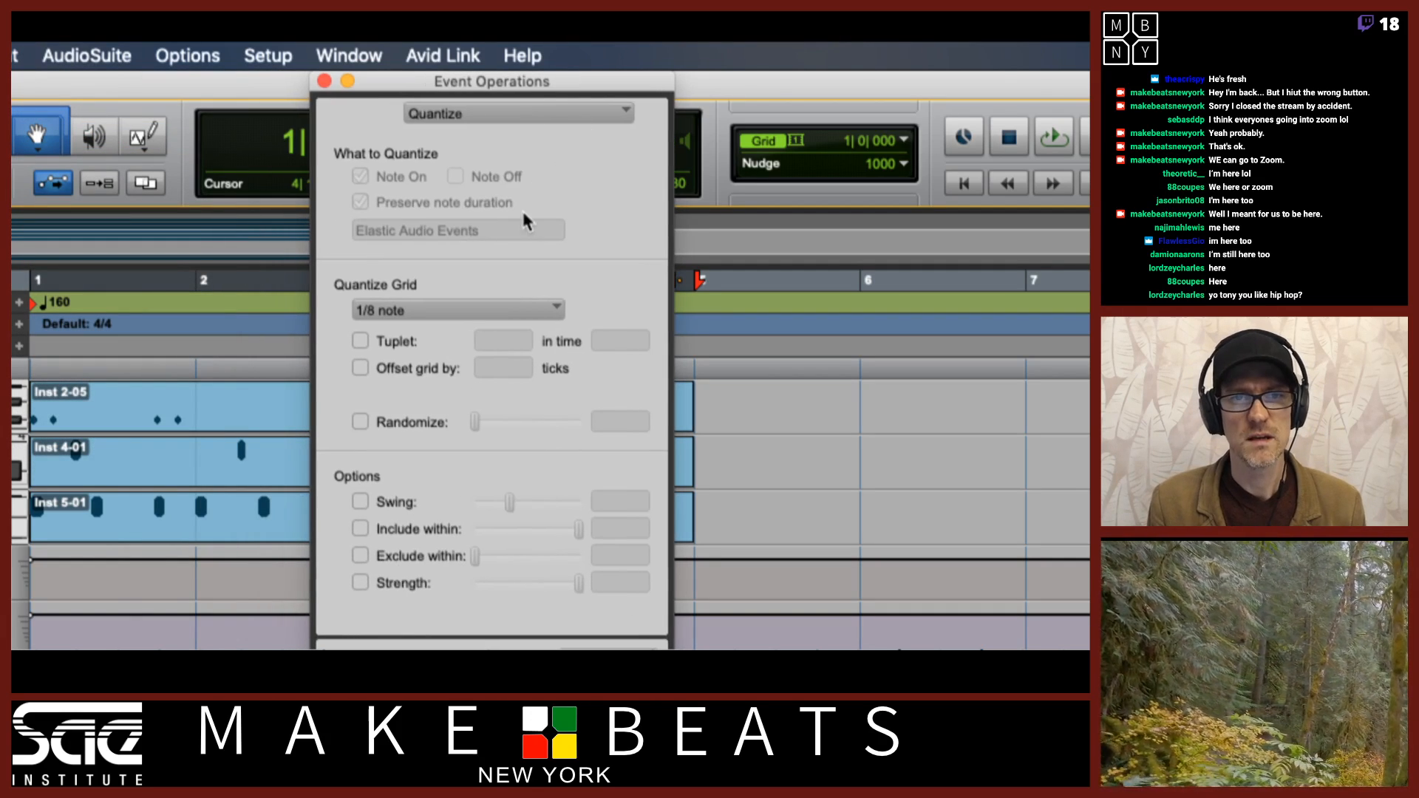
Step: Show the Change Velocity and Change Duration settings in the Event Operations window, moving the window clear of the tracks
{"action": "left_click", "coordinate": [543, 113]}
{"action": "left_click", "coordinate": [537, 144]}
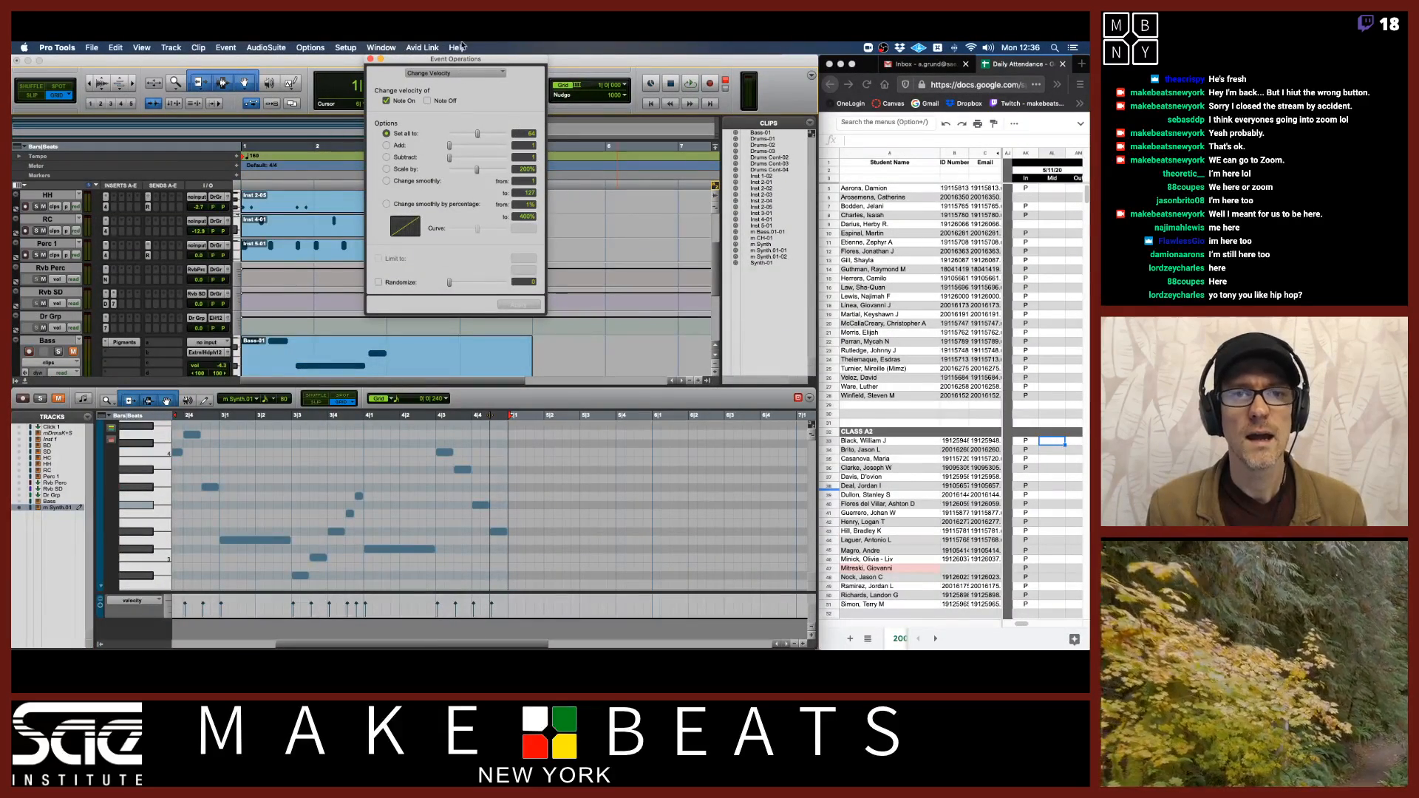
{"action": "left_click", "coordinate": [481, 74]}
{"action": "left_click", "coordinate": [480, 84]}
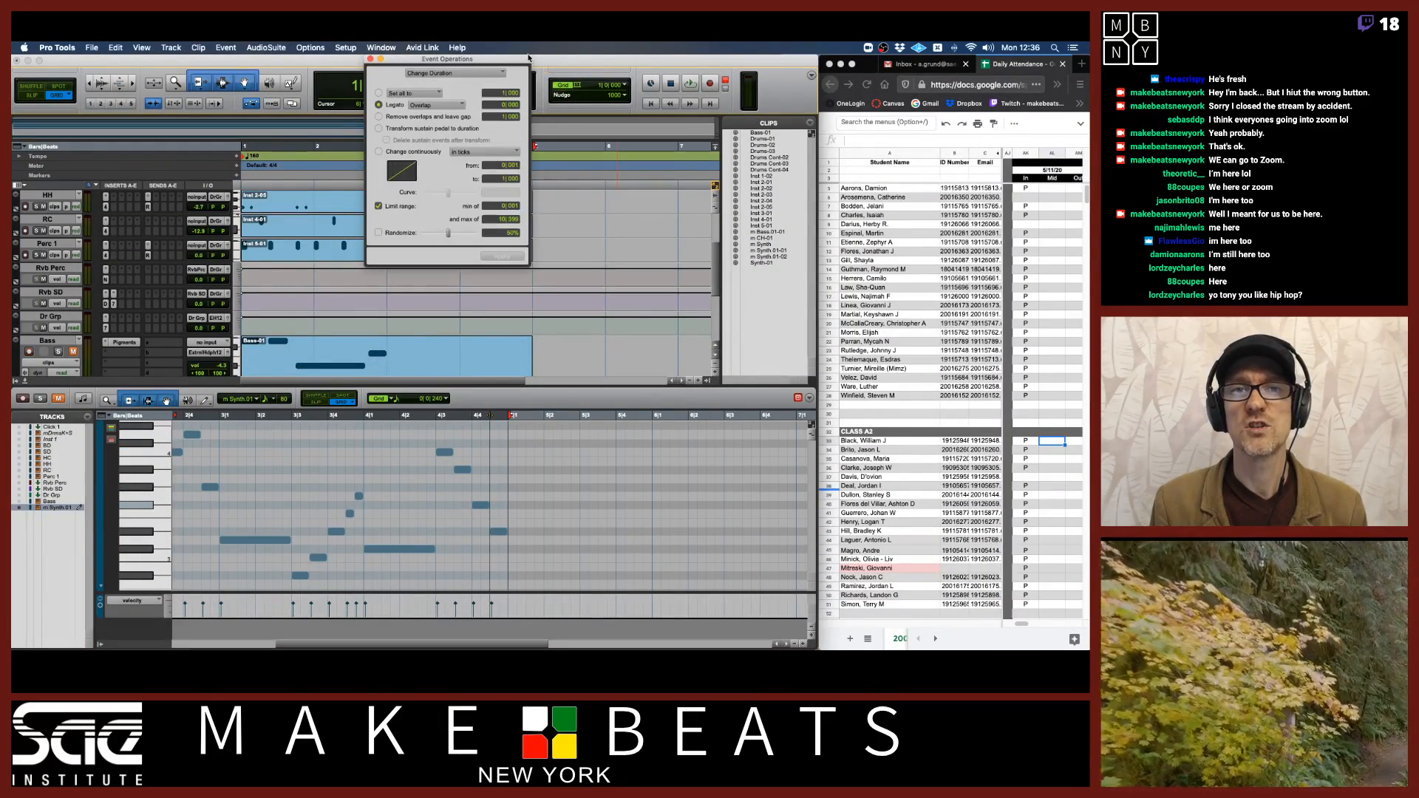
{"action": "left_click_drag", "start_coordinate": [519, 60], "coordinate": [646, 47]}
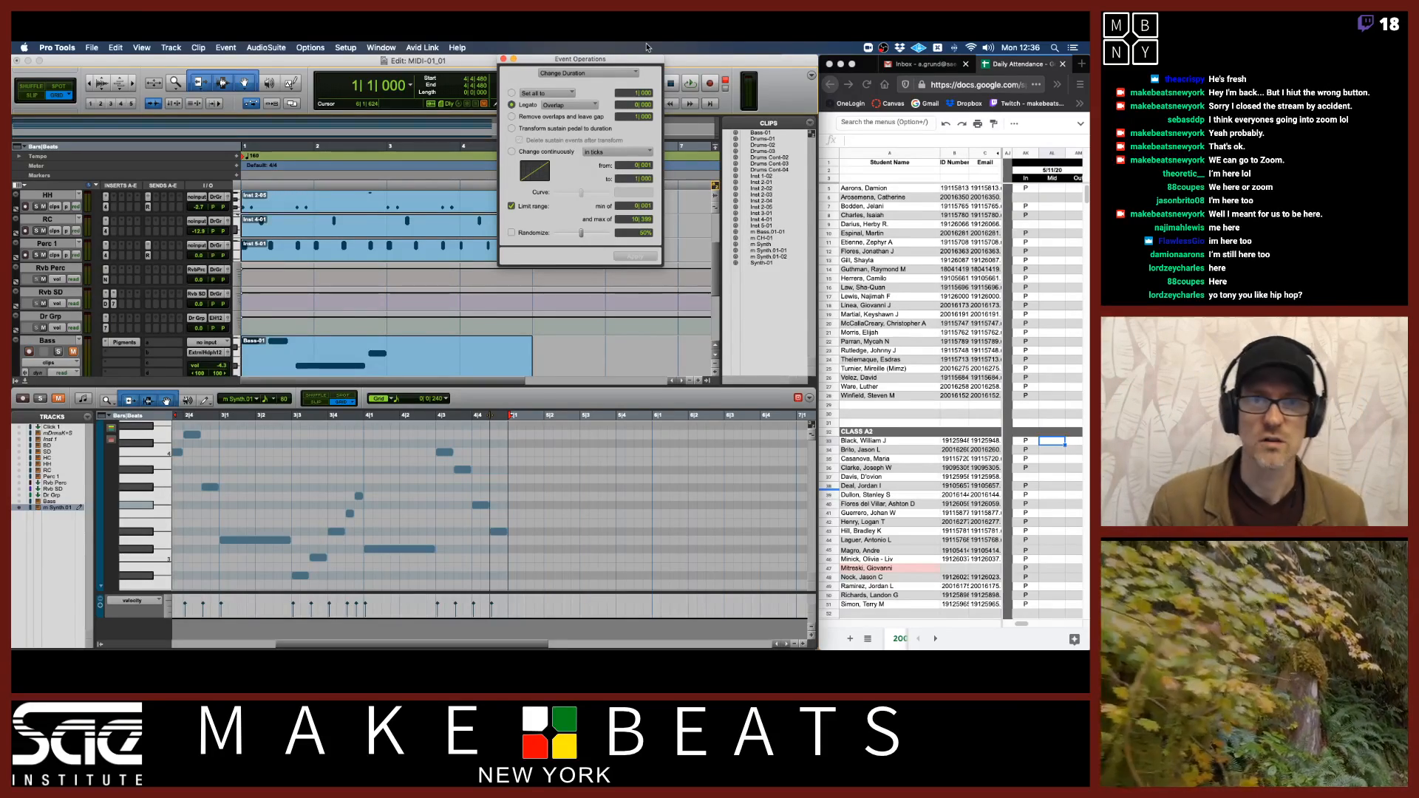
Step: Show the Transpose and Input Quantize settings in the Event Operations window
{"action": "left_click", "coordinate": [620, 74]}
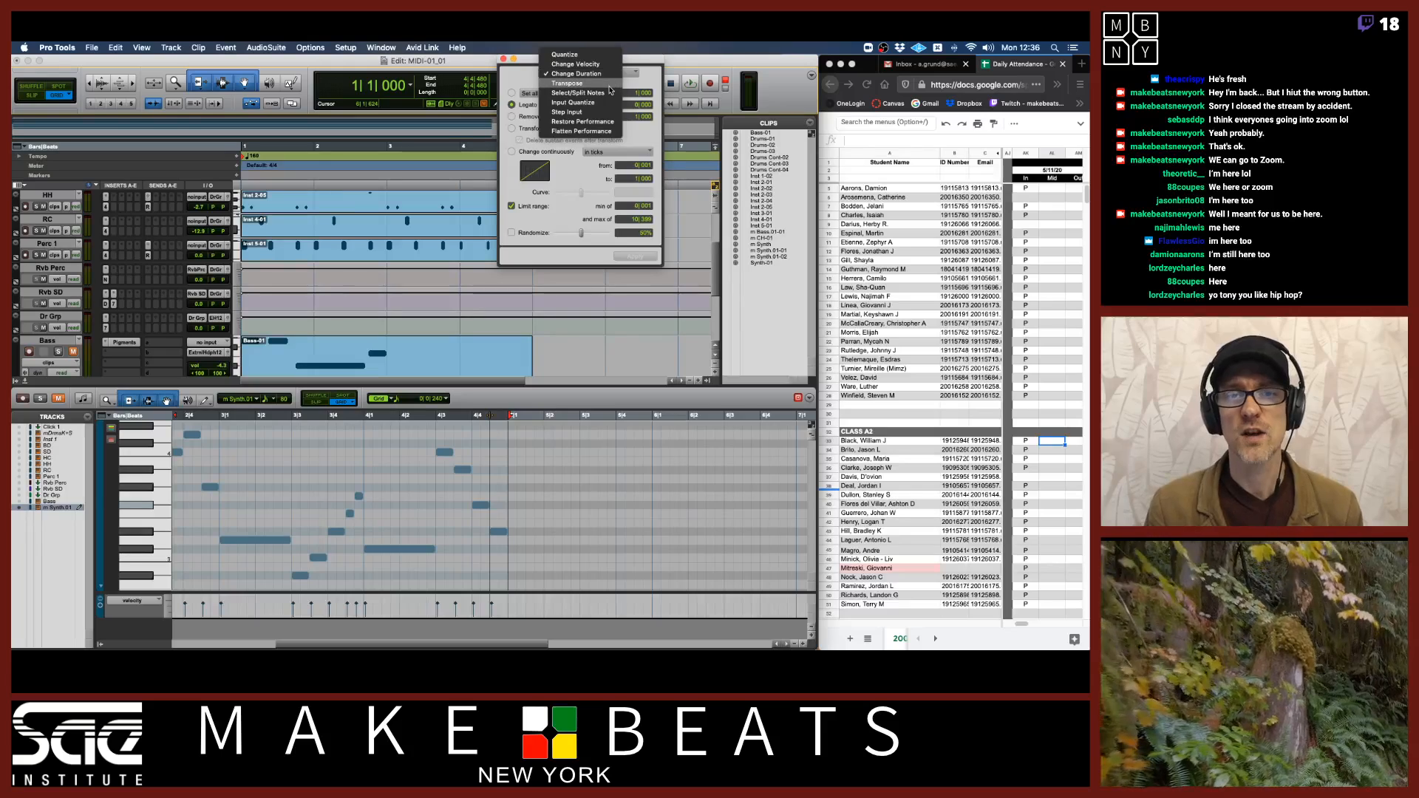
{"action": "left_click", "coordinate": [611, 83]}
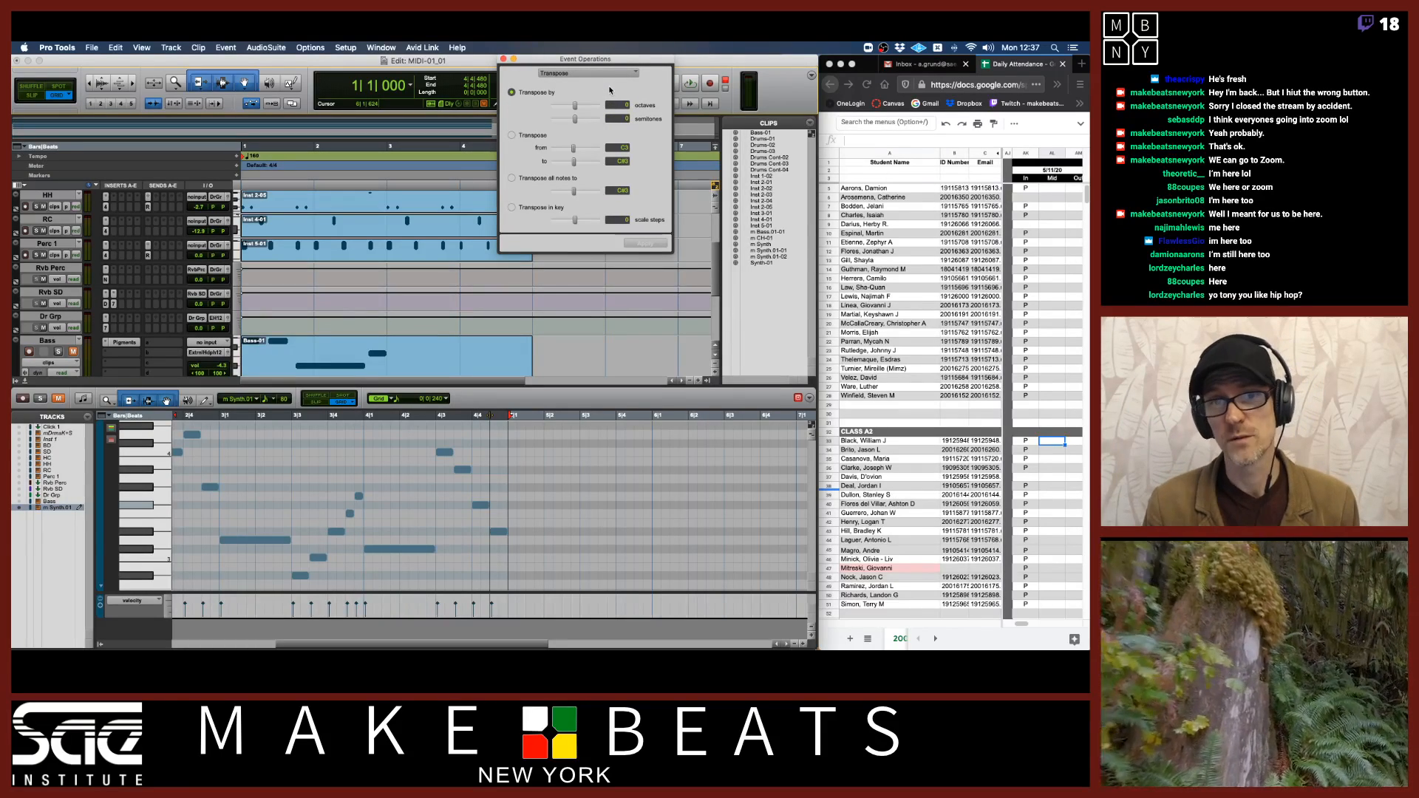
{"action": "left_click", "coordinate": [602, 72]}
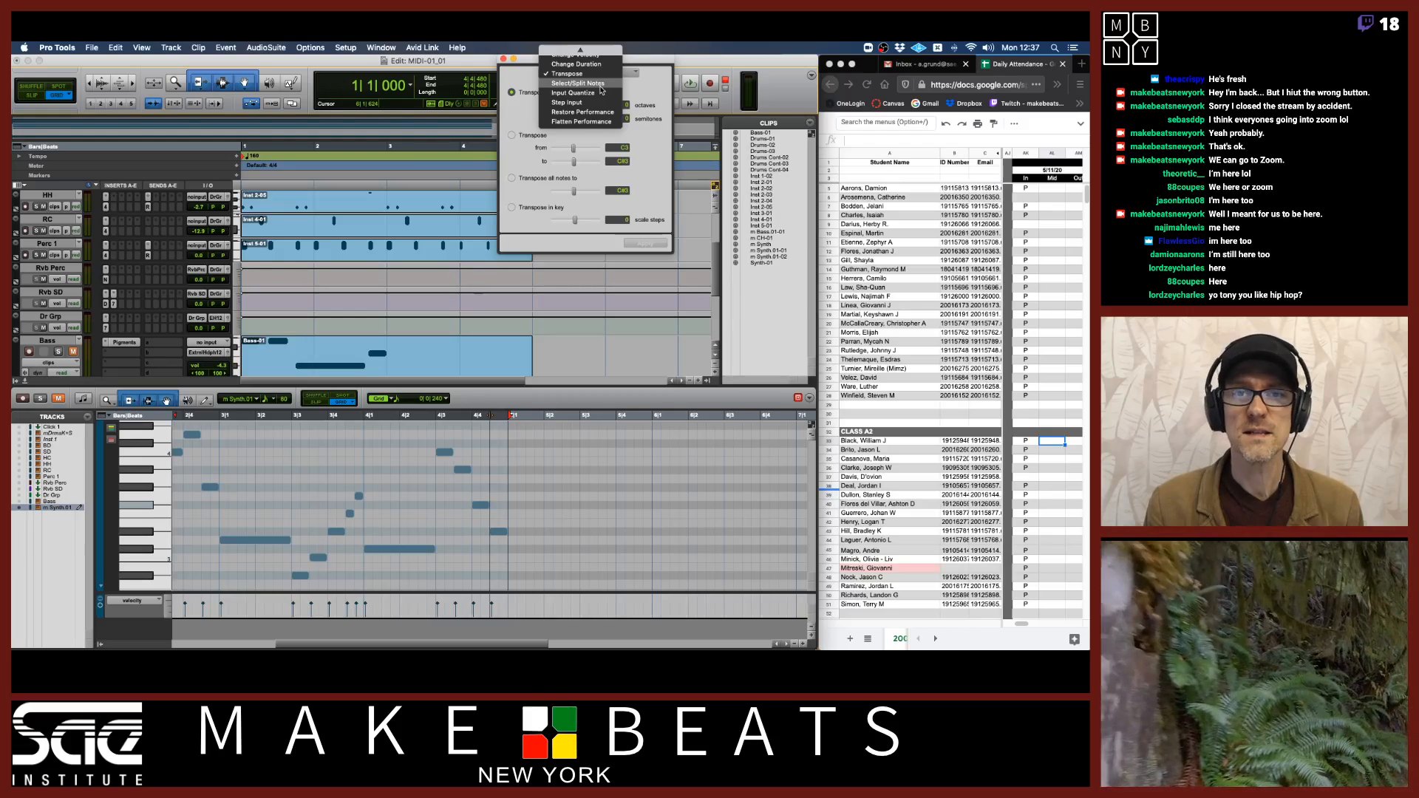
{"action": "left_click", "coordinate": [601, 93]}
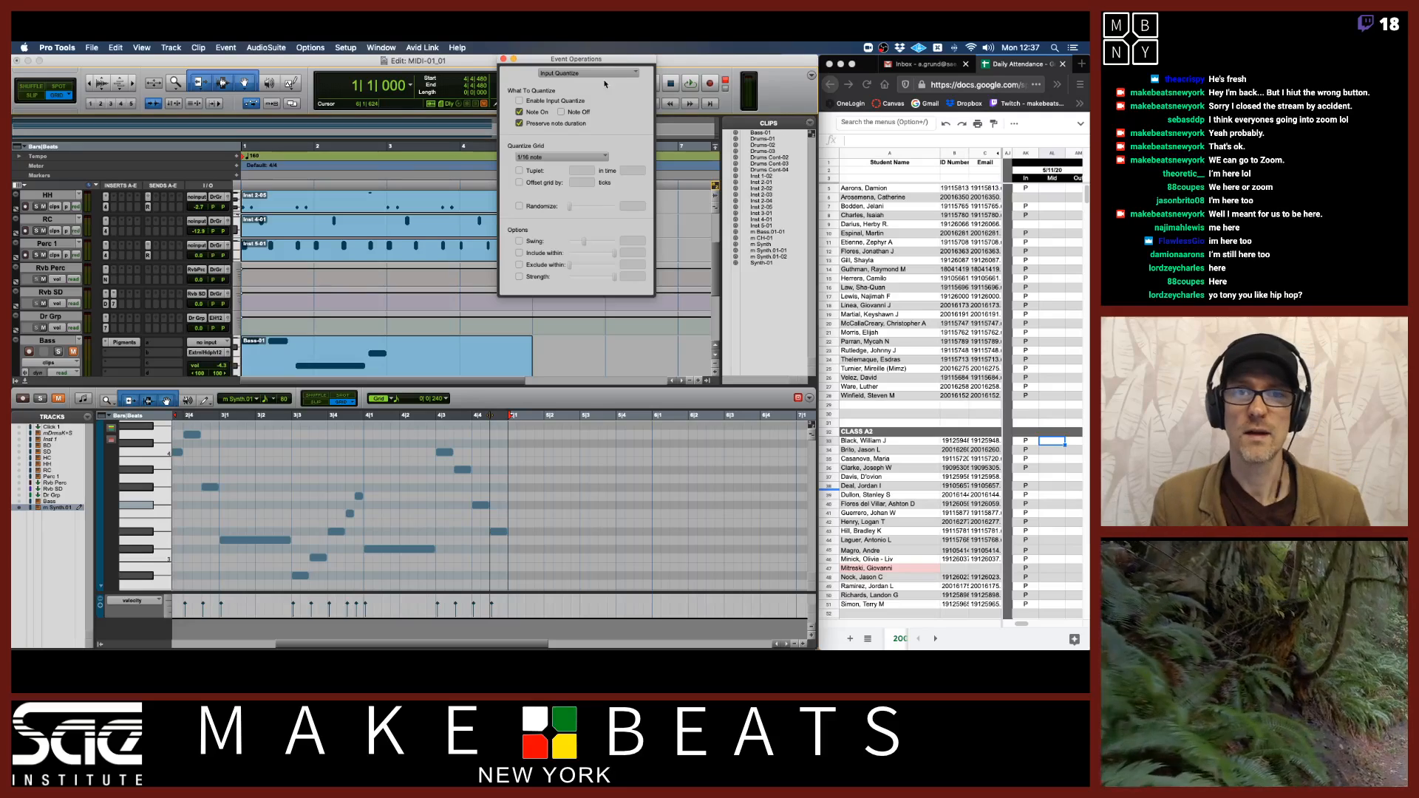
Step: Show the Step Input and Restore Performance settings in the Event Operations window
{"action": "left_click", "coordinate": [606, 74]}
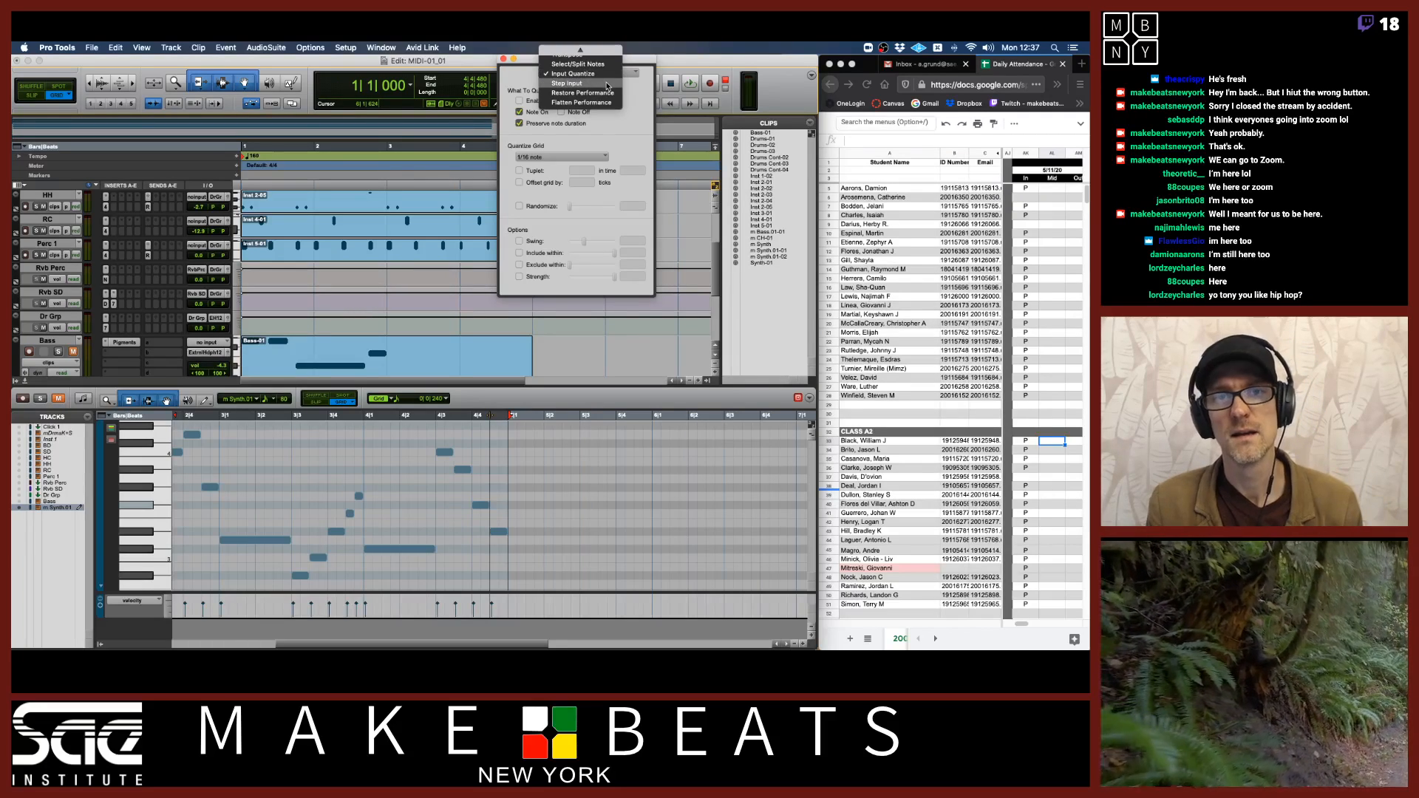
{"action": "left_click", "coordinate": [606, 86]}
{"action": "left_click", "coordinate": [605, 75]}
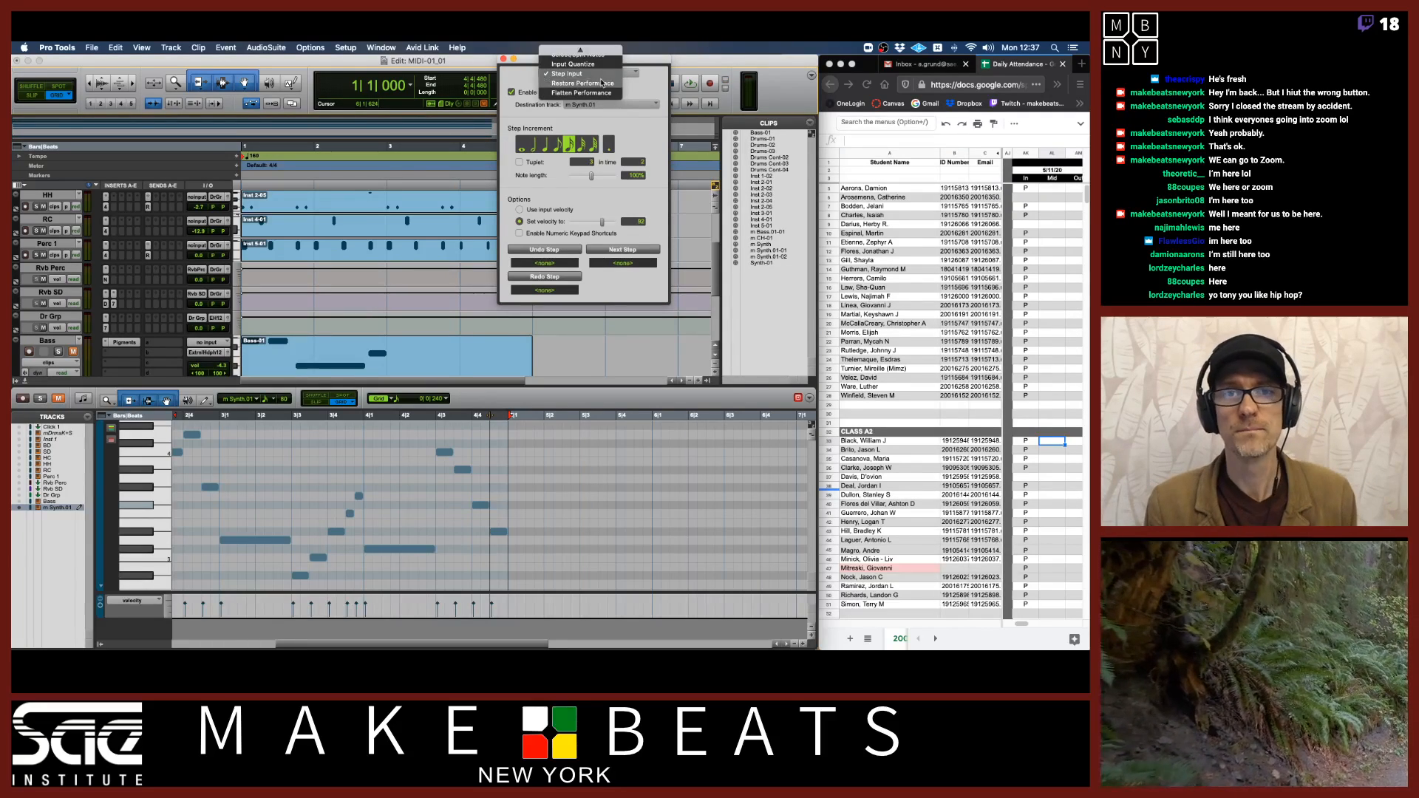
{"action": "left_click", "coordinate": [601, 84]}
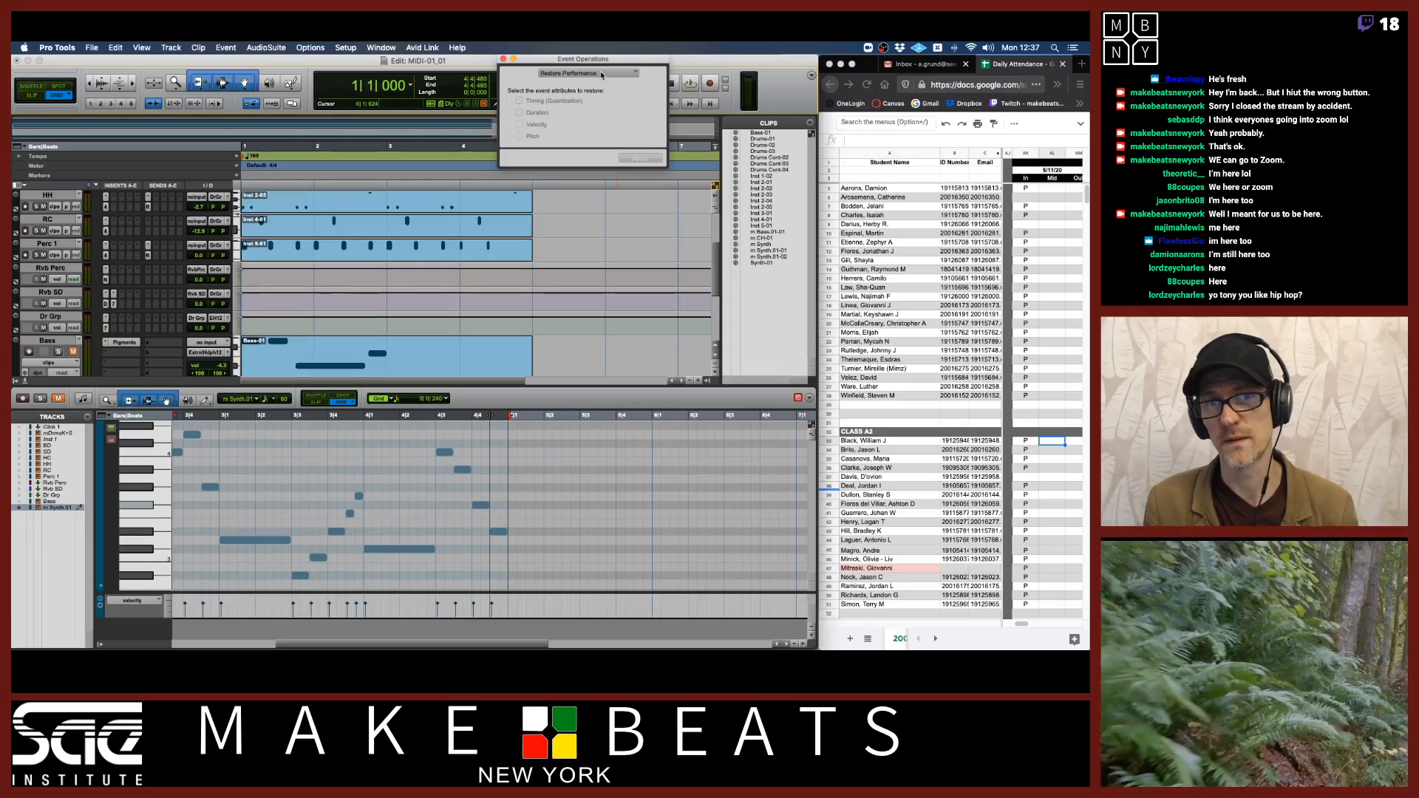
Step: Switch the Event Operations window to Change Velocity and move it away from the MIDI clips
{"action": "left_click", "coordinate": [602, 74]}
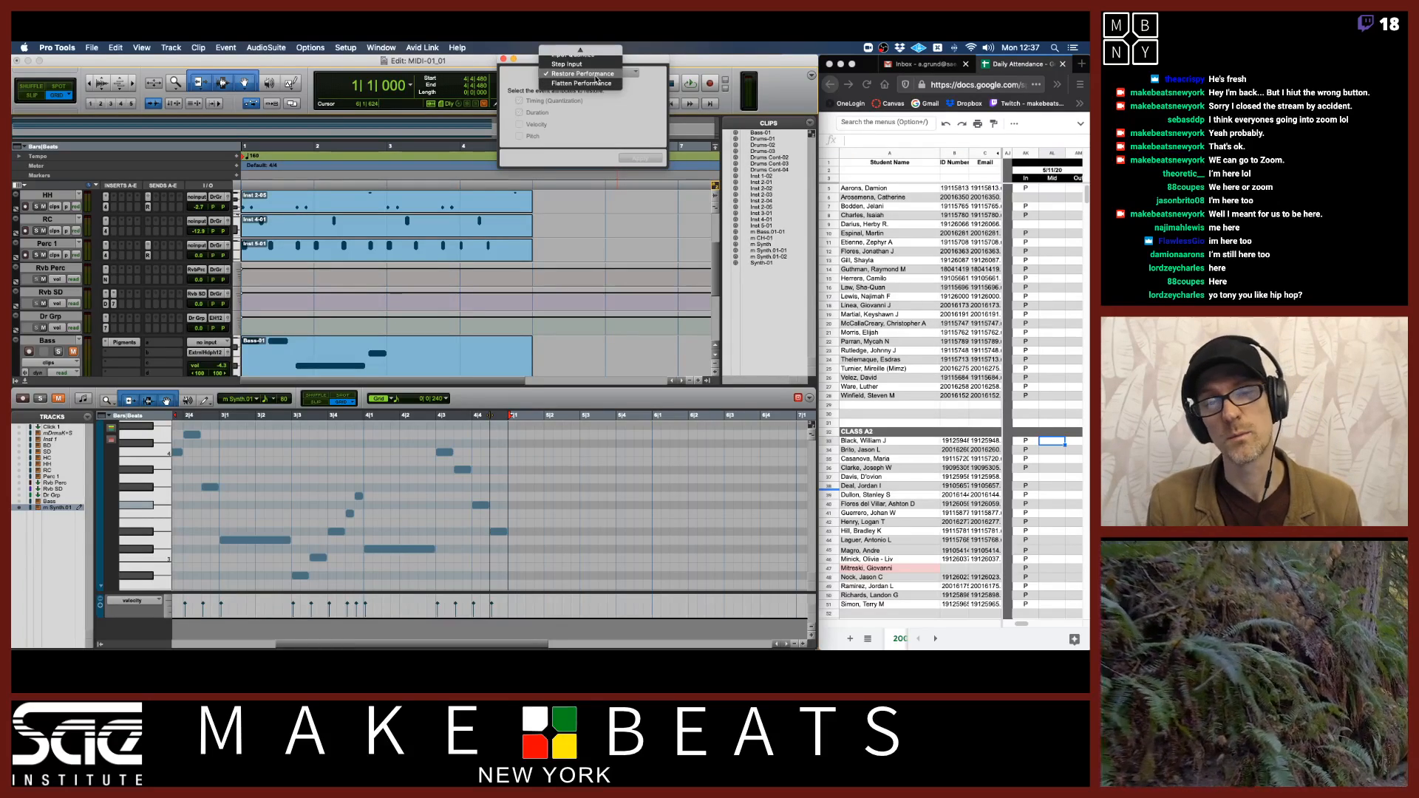
{"action": "scroll", "coordinate": [596, 79], "scroll_direction": "up", "scroll_amount": 3}
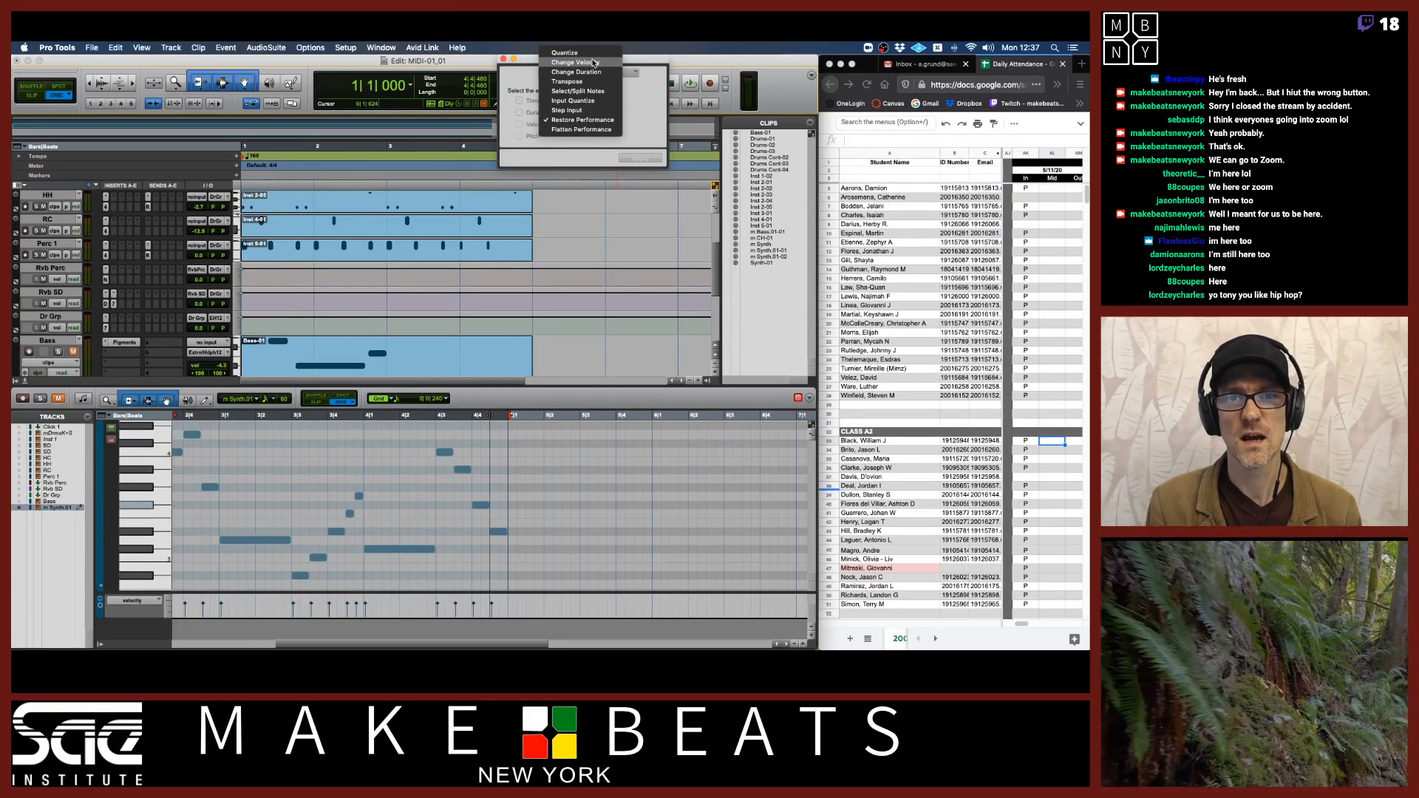
{"action": "left_click", "coordinate": [595, 63]}
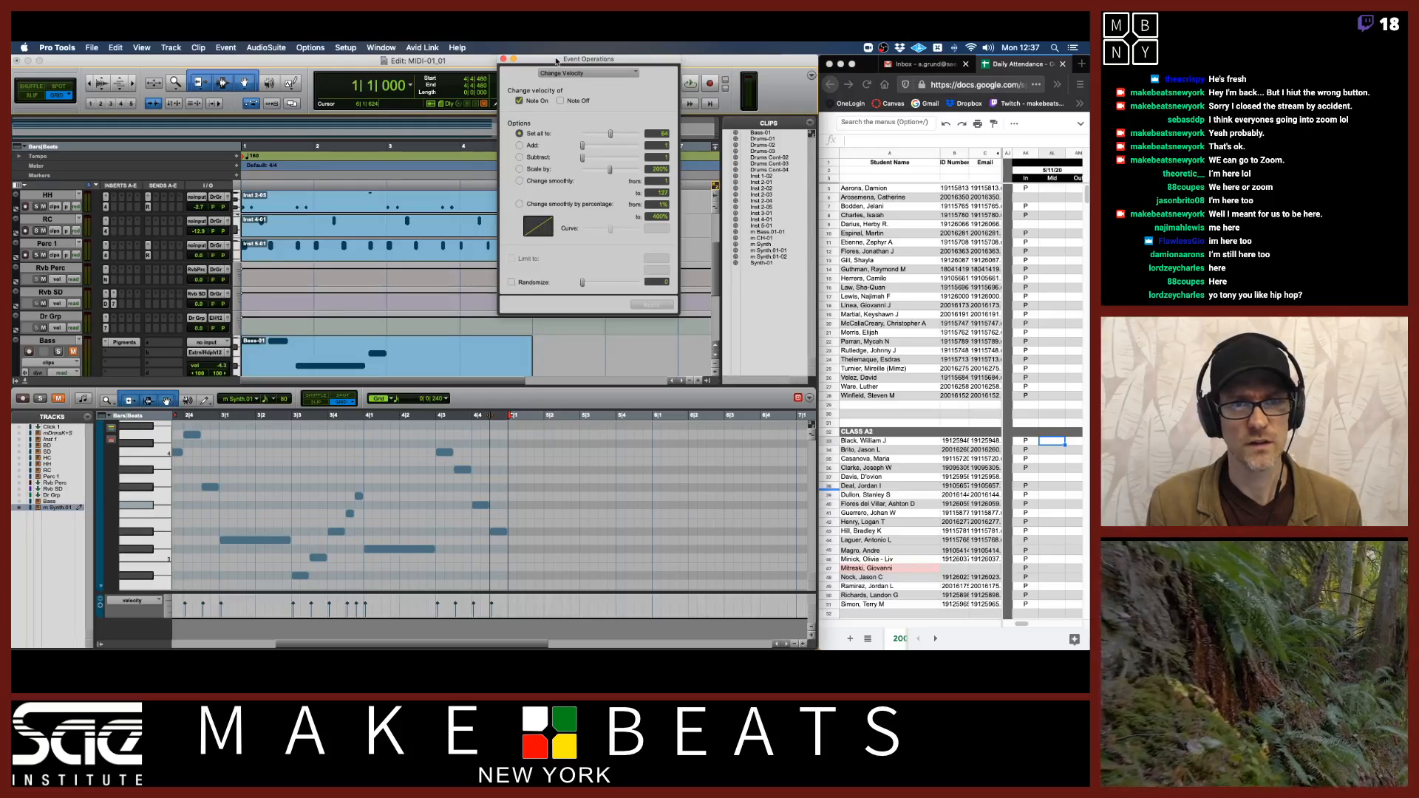
{"action": "left_click_drag", "start_coordinate": [557, 61], "coordinate": [661, 97]}
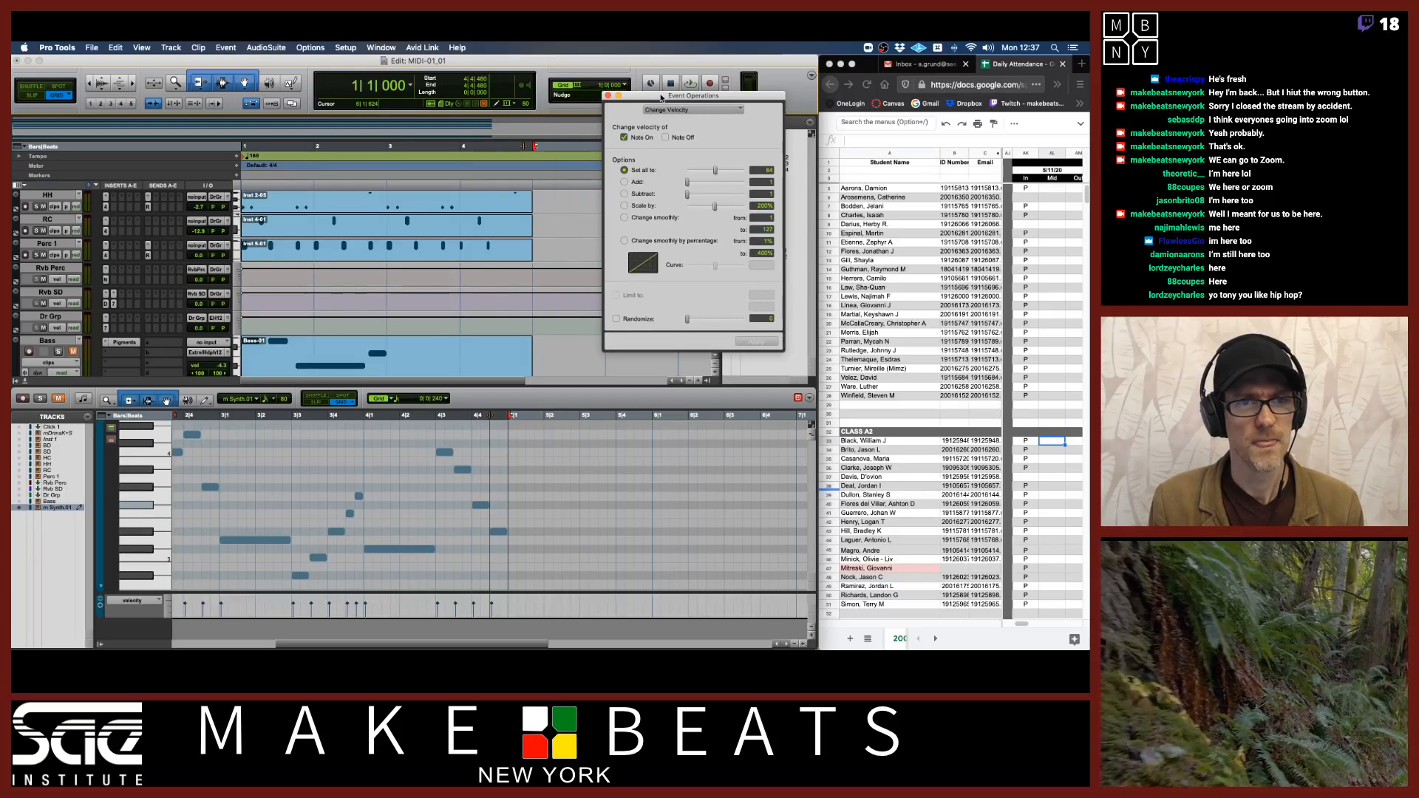
Step: Create a new playlist named HH.01 on the HH track
{"action": "left_click", "coordinate": [43, 246]}
{"action": "left_click", "coordinate": [53, 195]}
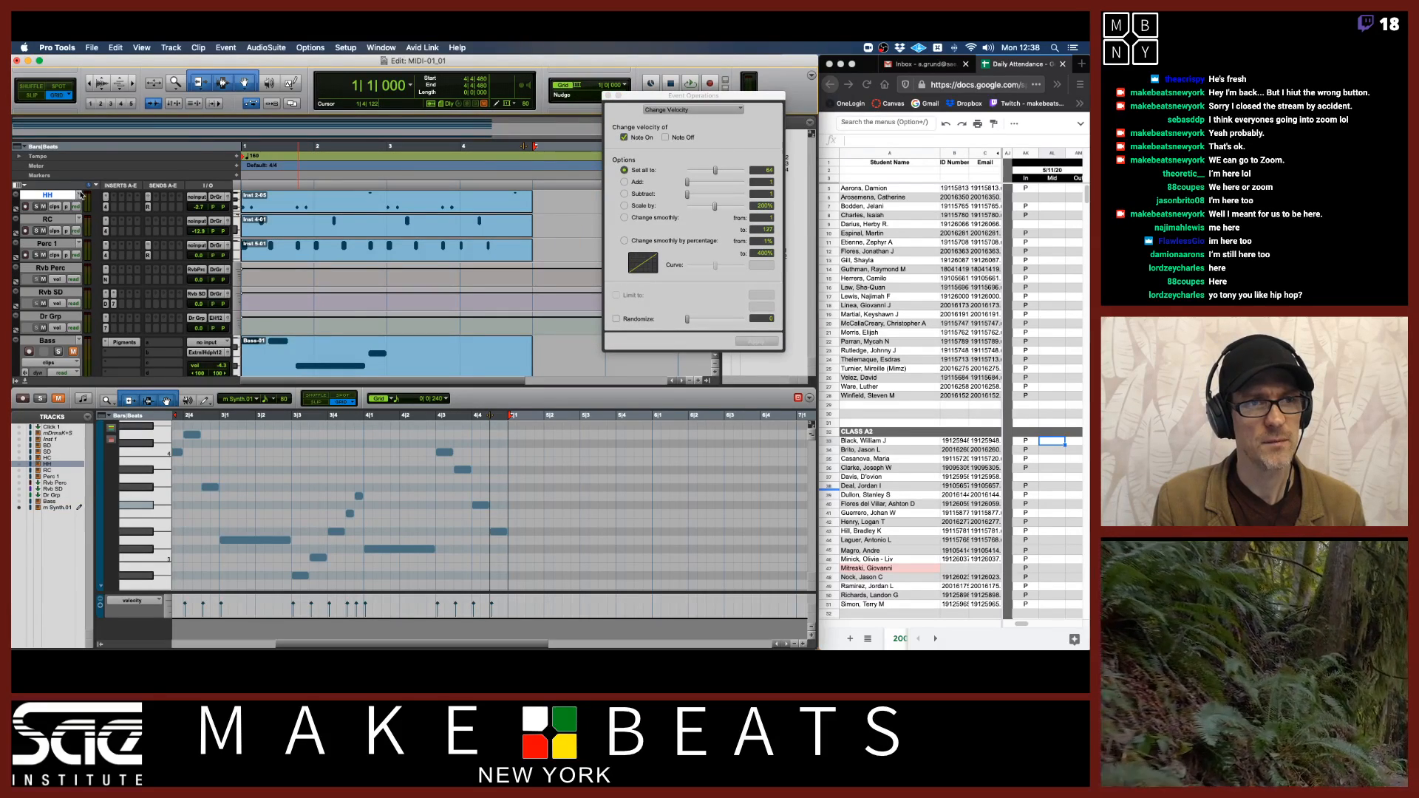
{"action": "left_click", "coordinate": [81, 194]}
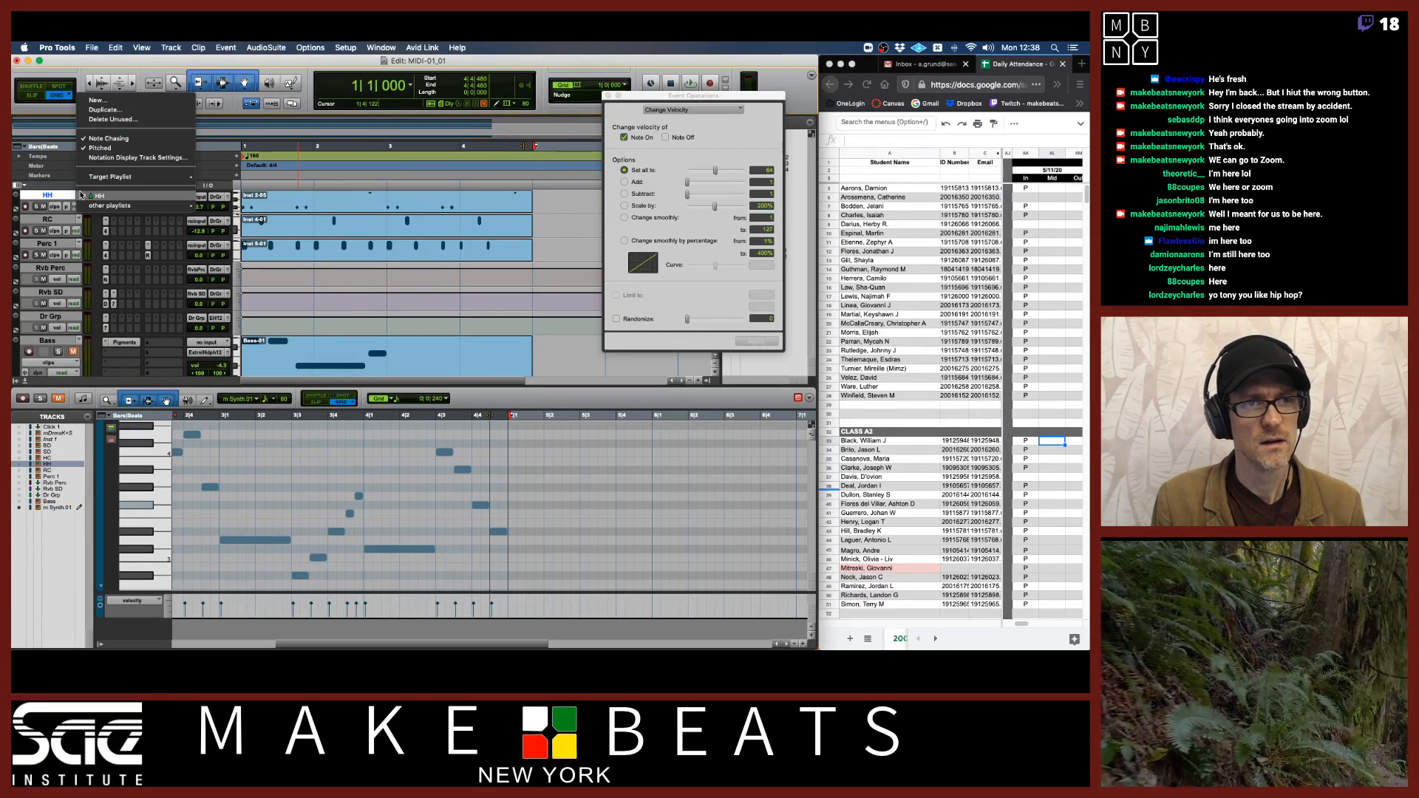
{"action": "left_click", "coordinate": [109, 101]}
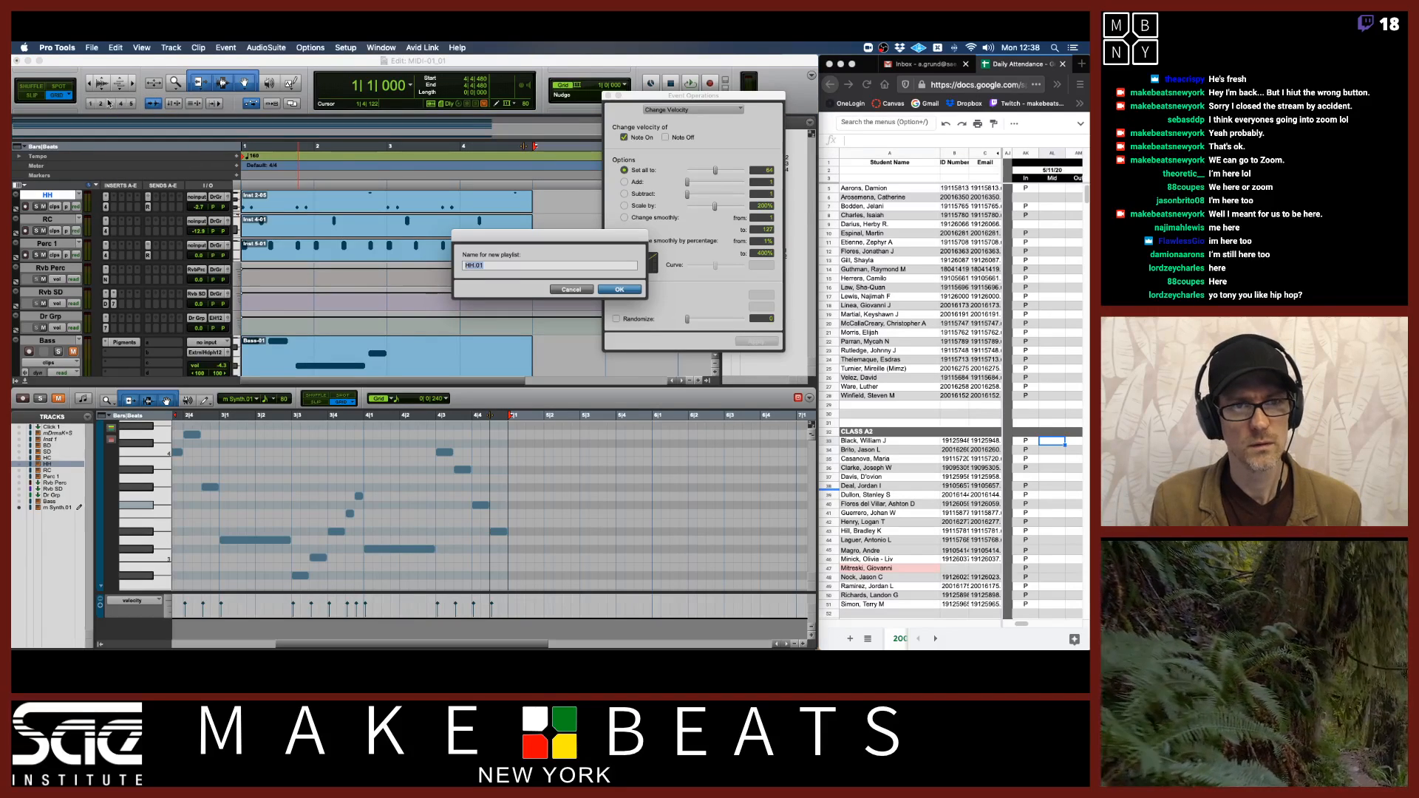
{"action": "key", "text": "Return"}
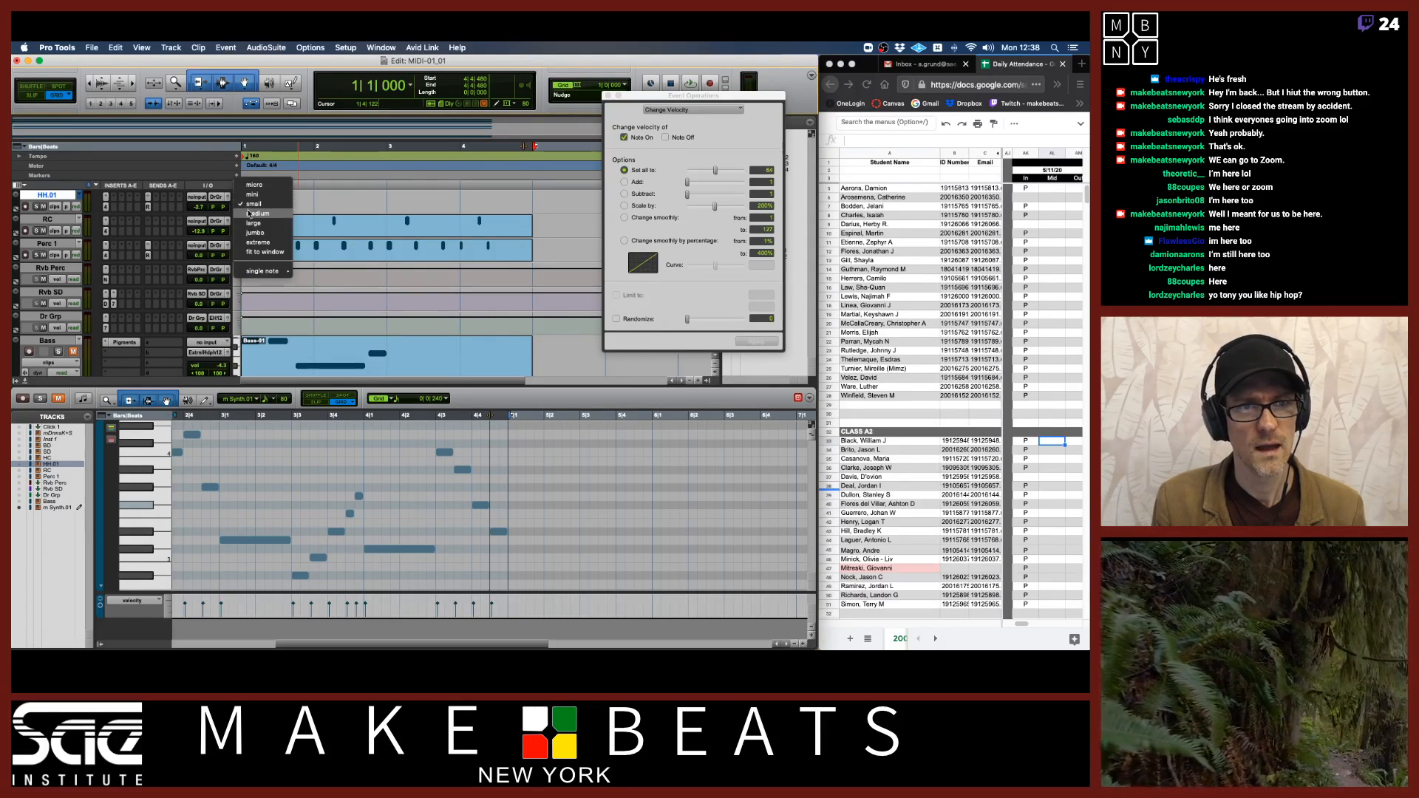
Step: Set the HH.01 track height to medium and consolidate bars 1 through 4 into one empty MIDI clip
{"action": "scroll", "coordinate": [314, 240], "scroll_direction": "down", "scroll_amount": 1}
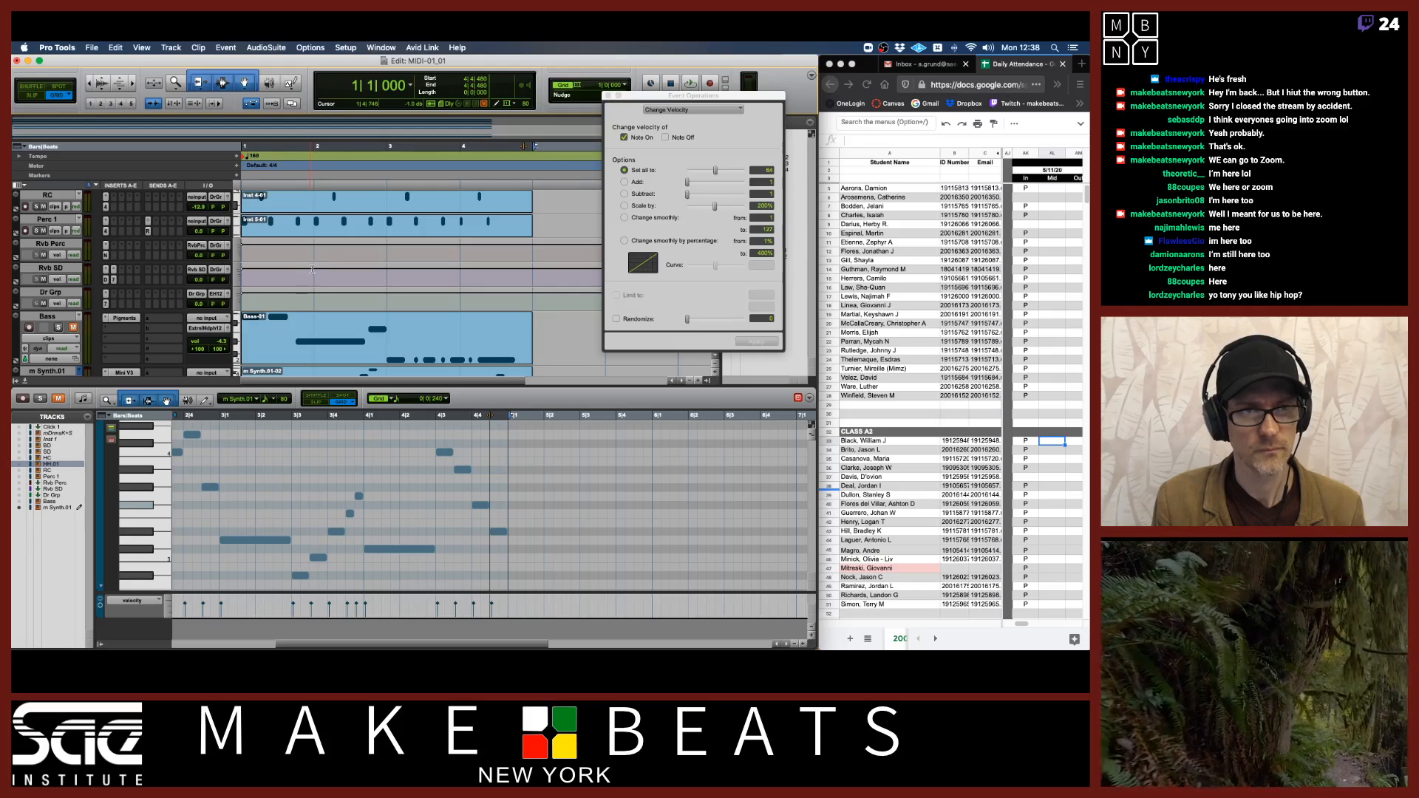
{"action": "scroll", "coordinate": [314, 268], "scroll_direction": "up", "scroll_amount": 1}
{"action": "scroll", "coordinate": [314, 268], "scroll_direction": "up", "scroll_amount": 1}
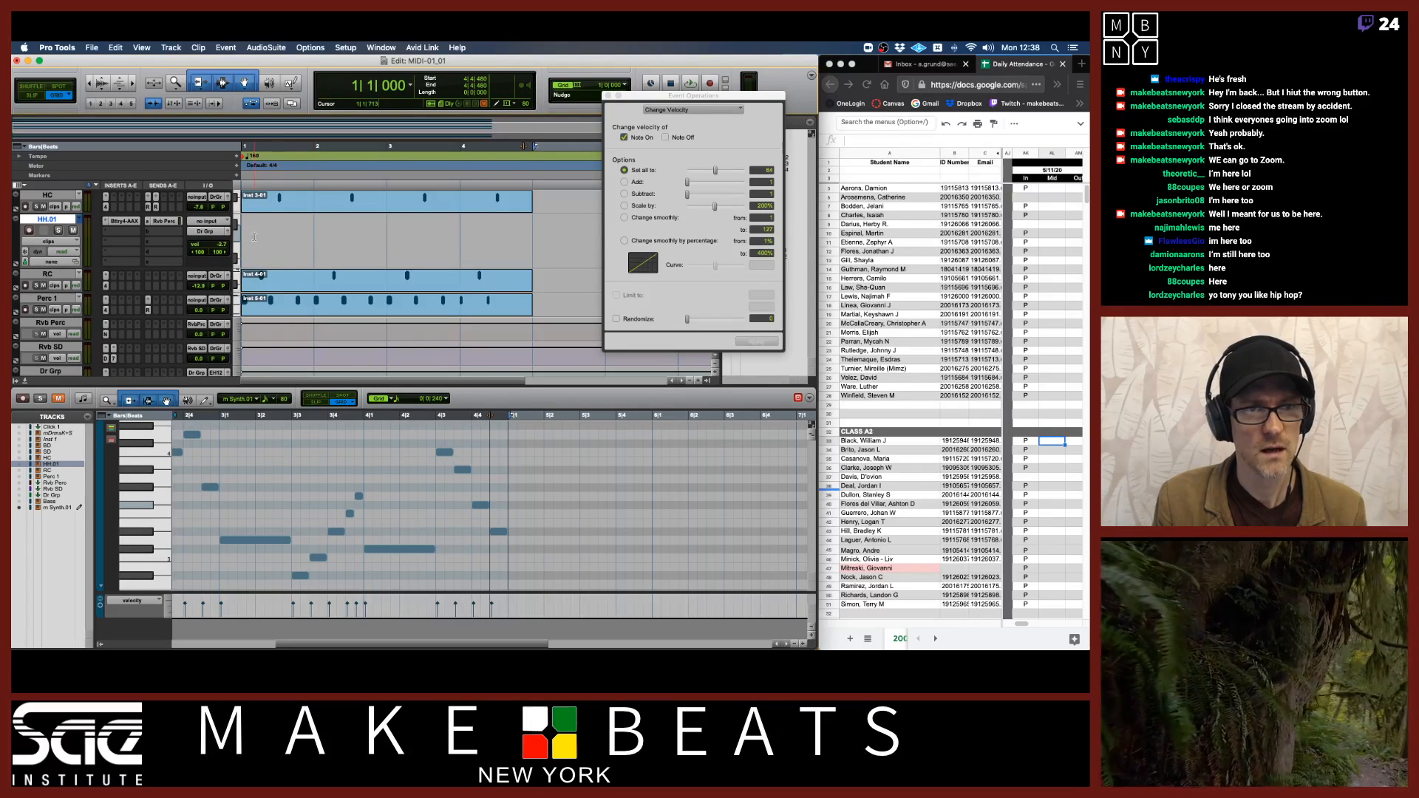
{"action": "left_click_drag", "start_coordinate": [247, 232], "coordinate": [550, 248]}
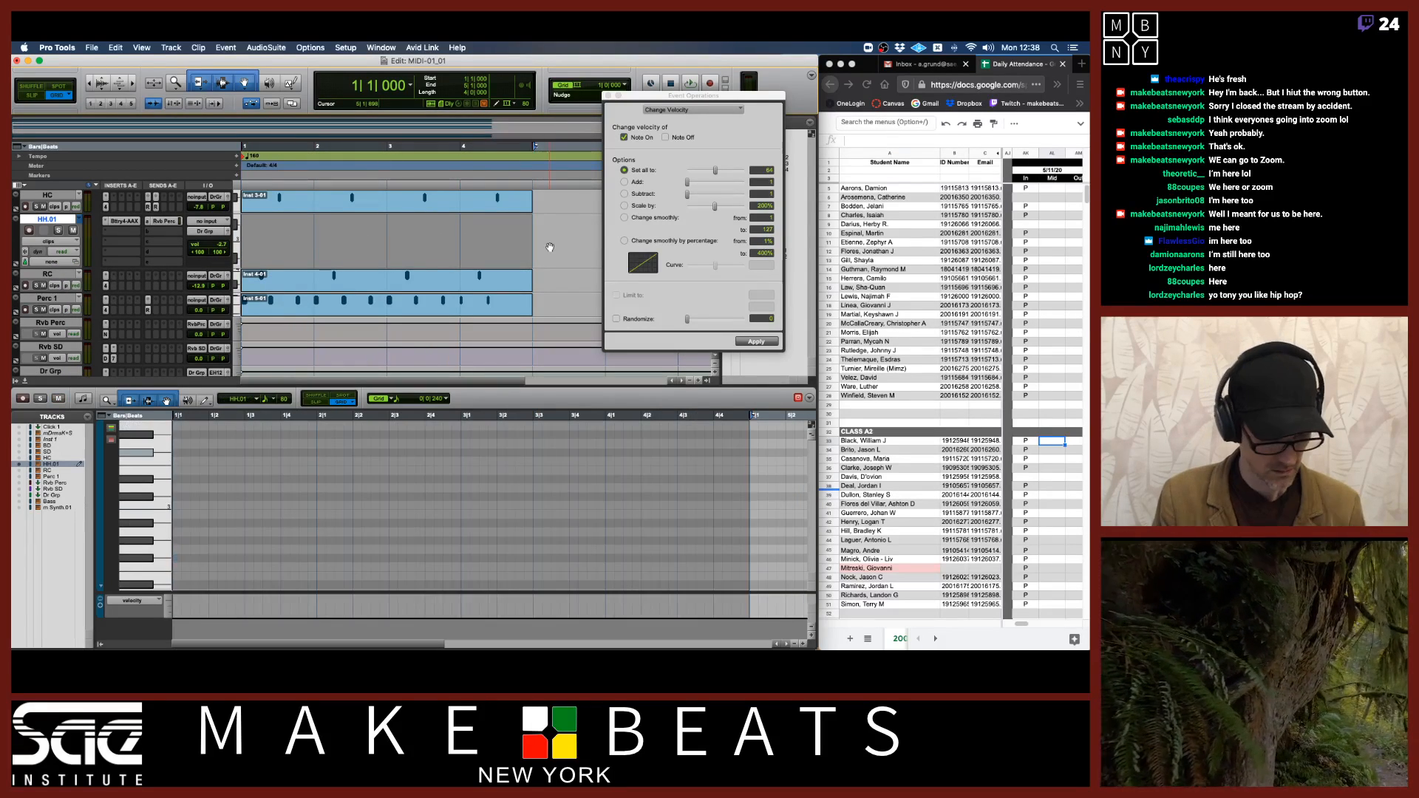
{"action": "key", "text": "alt+shift+3"}
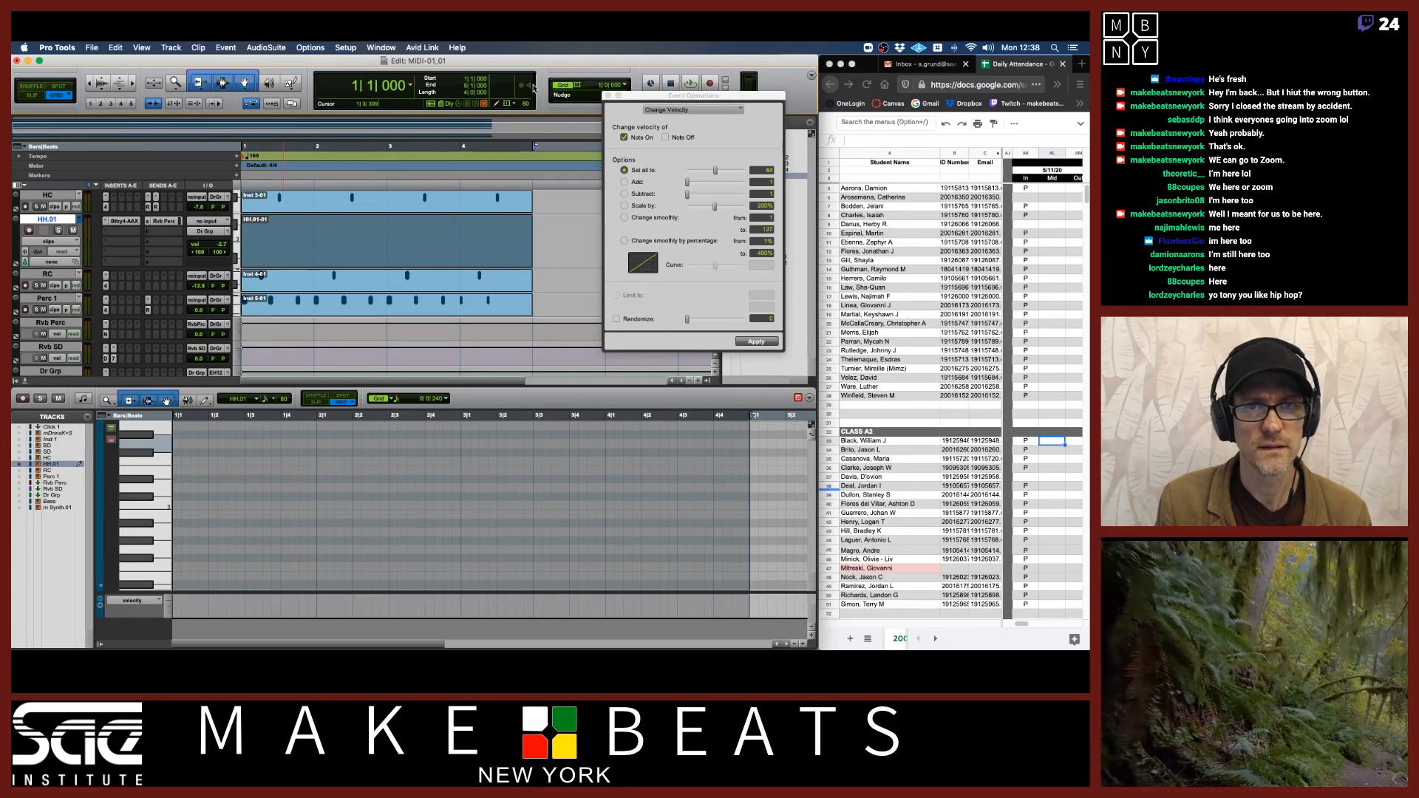
Step: Audition the piano-roll keys for the hi-hat sound and draw four sixteenth notes on its pitch across the first beat
{"action": "left_click_drag", "start_coordinate": [130, 499], "coordinate": [134, 561]}
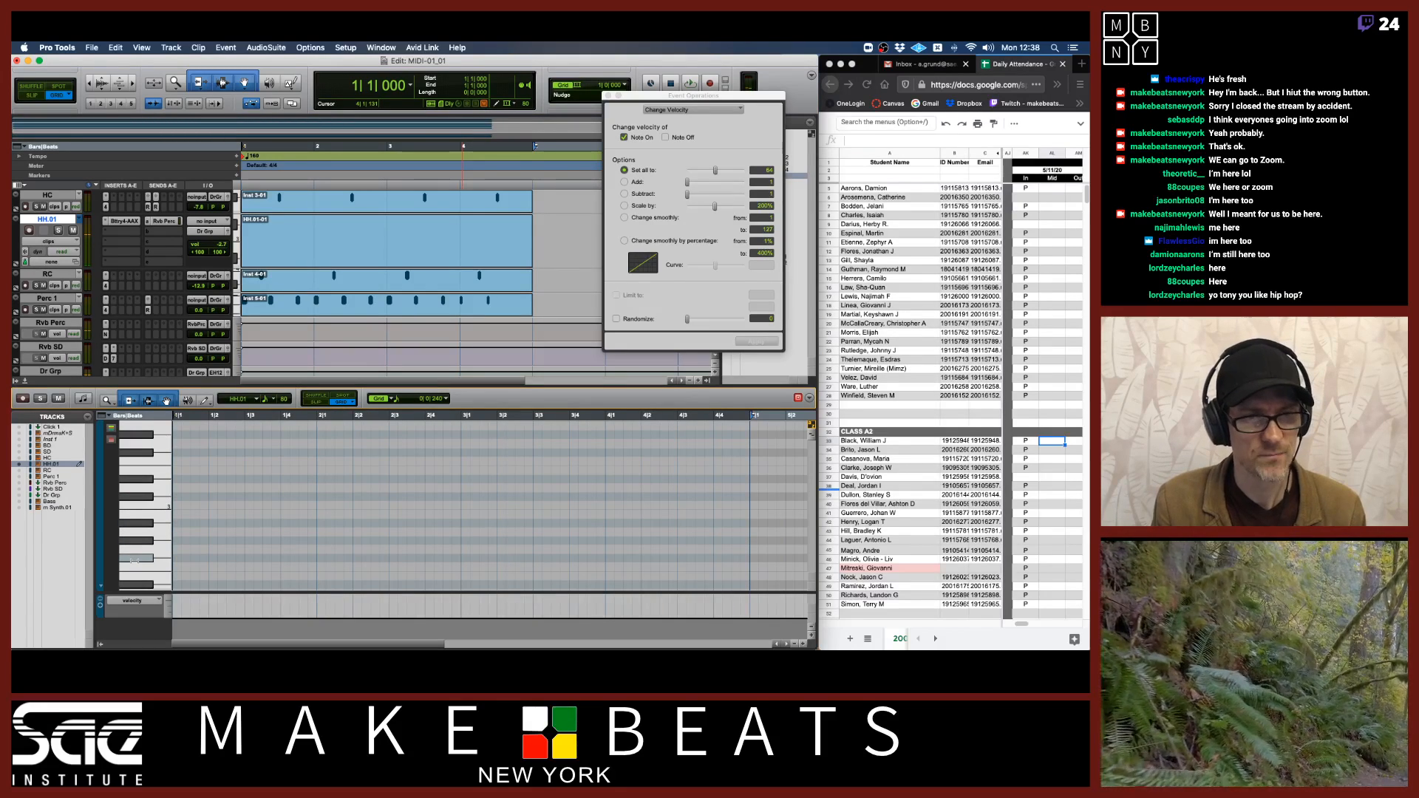
{"action": "left_click", "coordinate": [176, 558]}
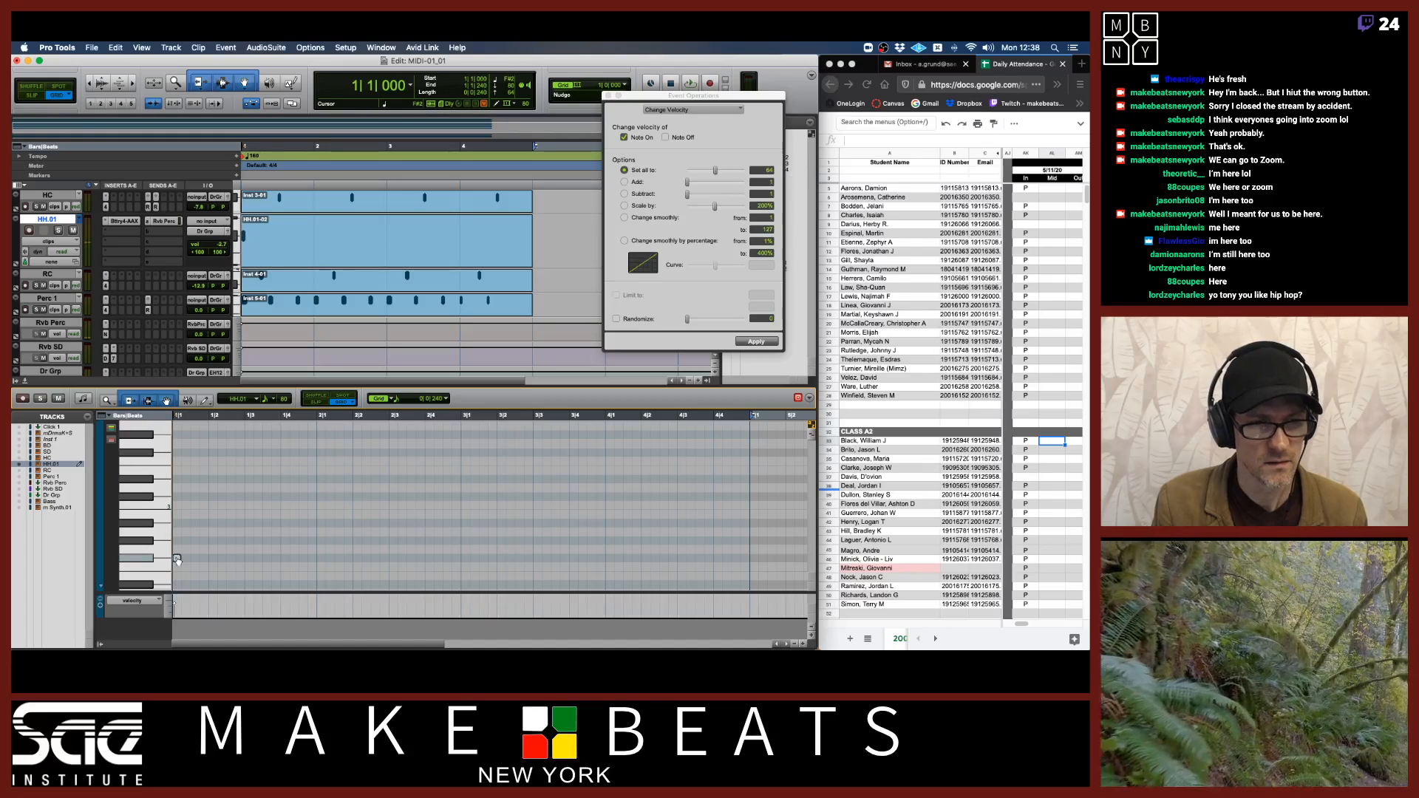
{"action": "left_click", "coordinate": [186, 558]}
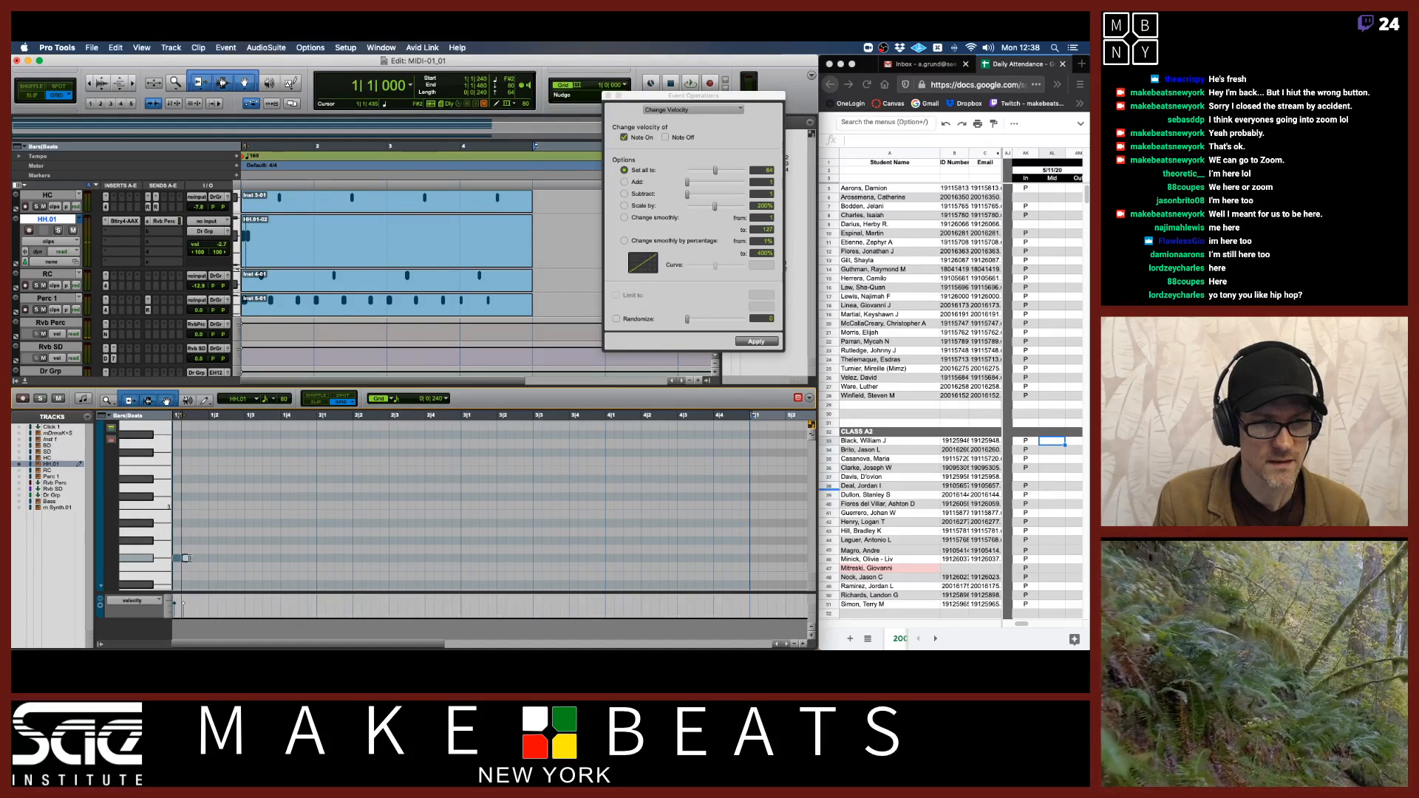
{"action": "left_click", "coordinate": [196, 559]}
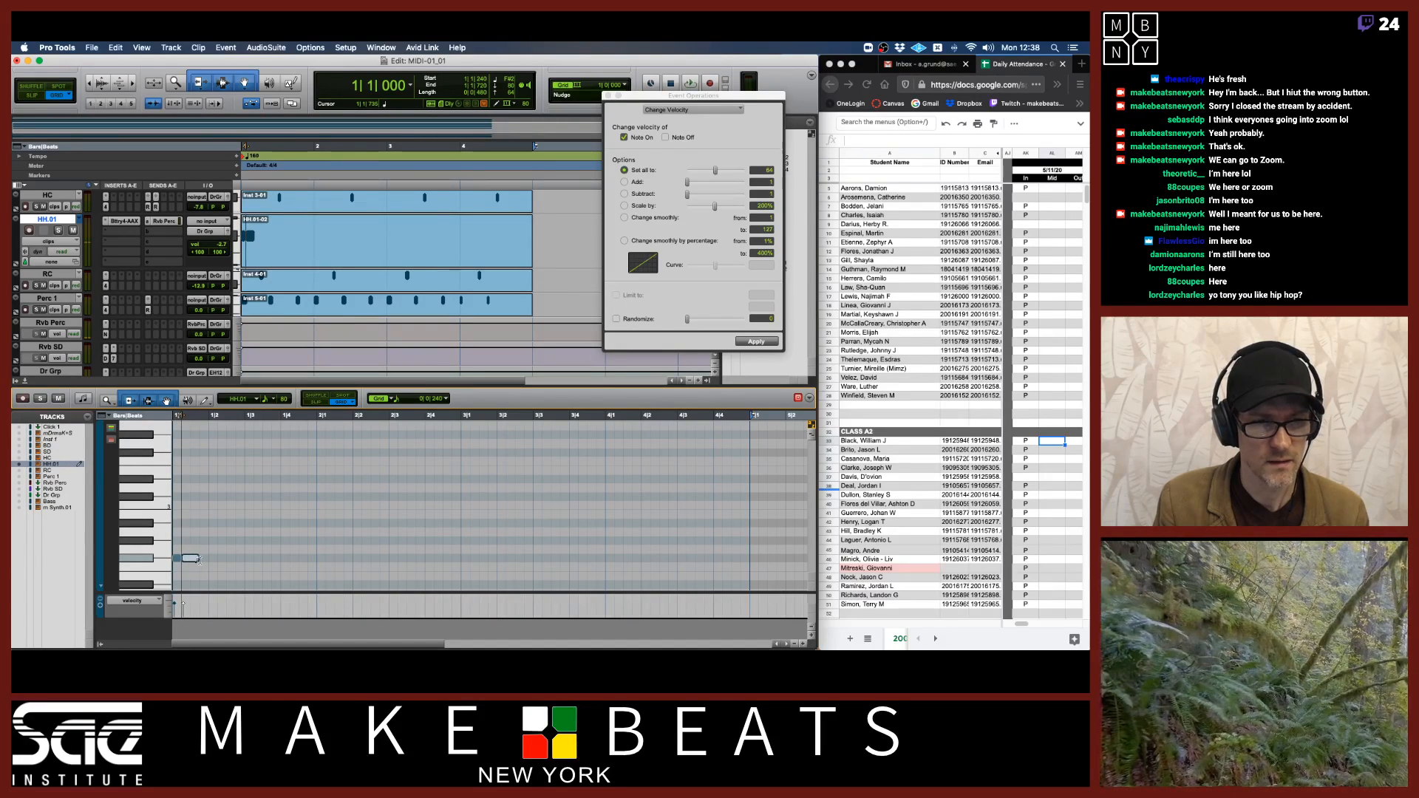
{"action": "left_click_drag", "start_coordinate": [200, 558], "coordinate": [191, 558]}
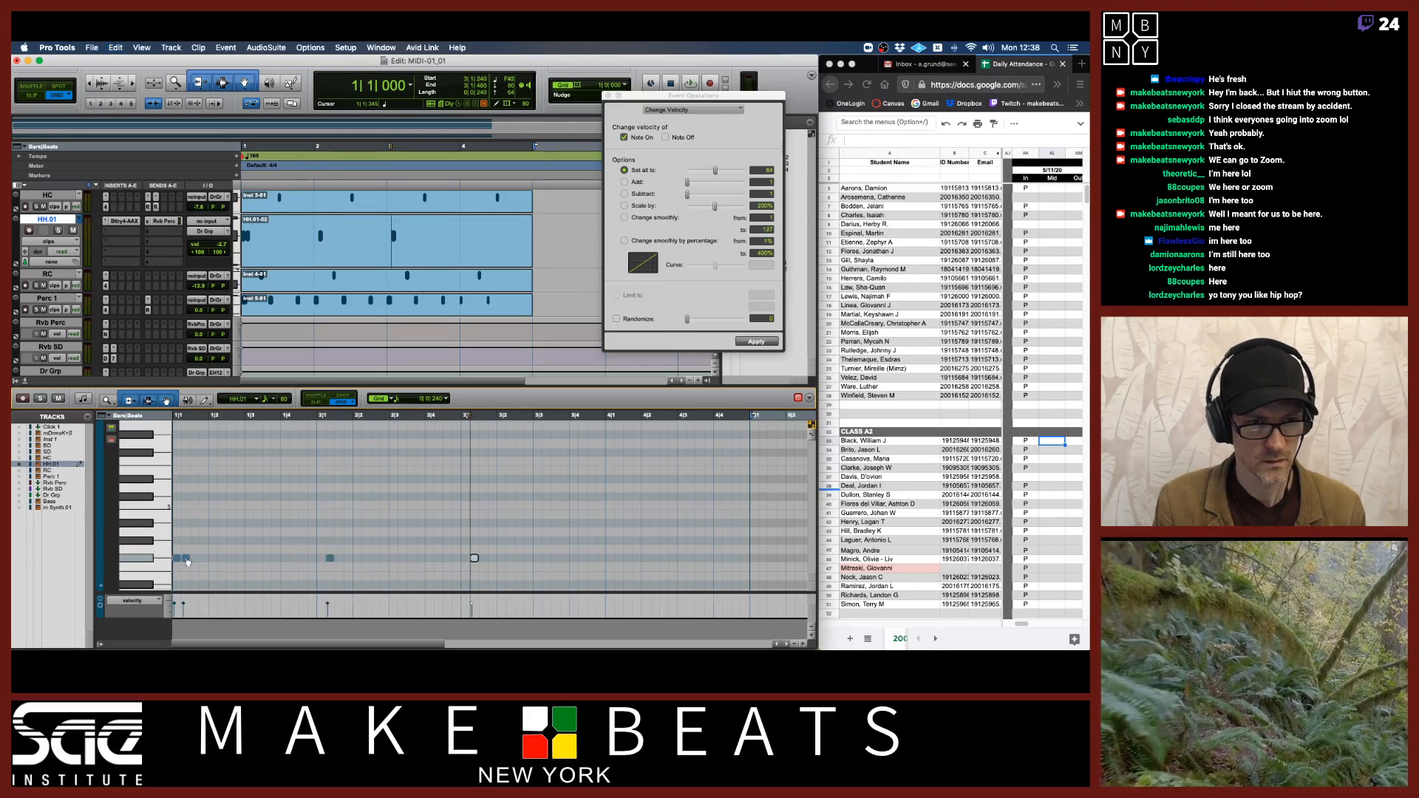
{"action": "left_click_drag", "start_coordinate": [329, 558], "coordinate": [188, 559]}
{"action": "left_click", "coordinate": [194, 558]}
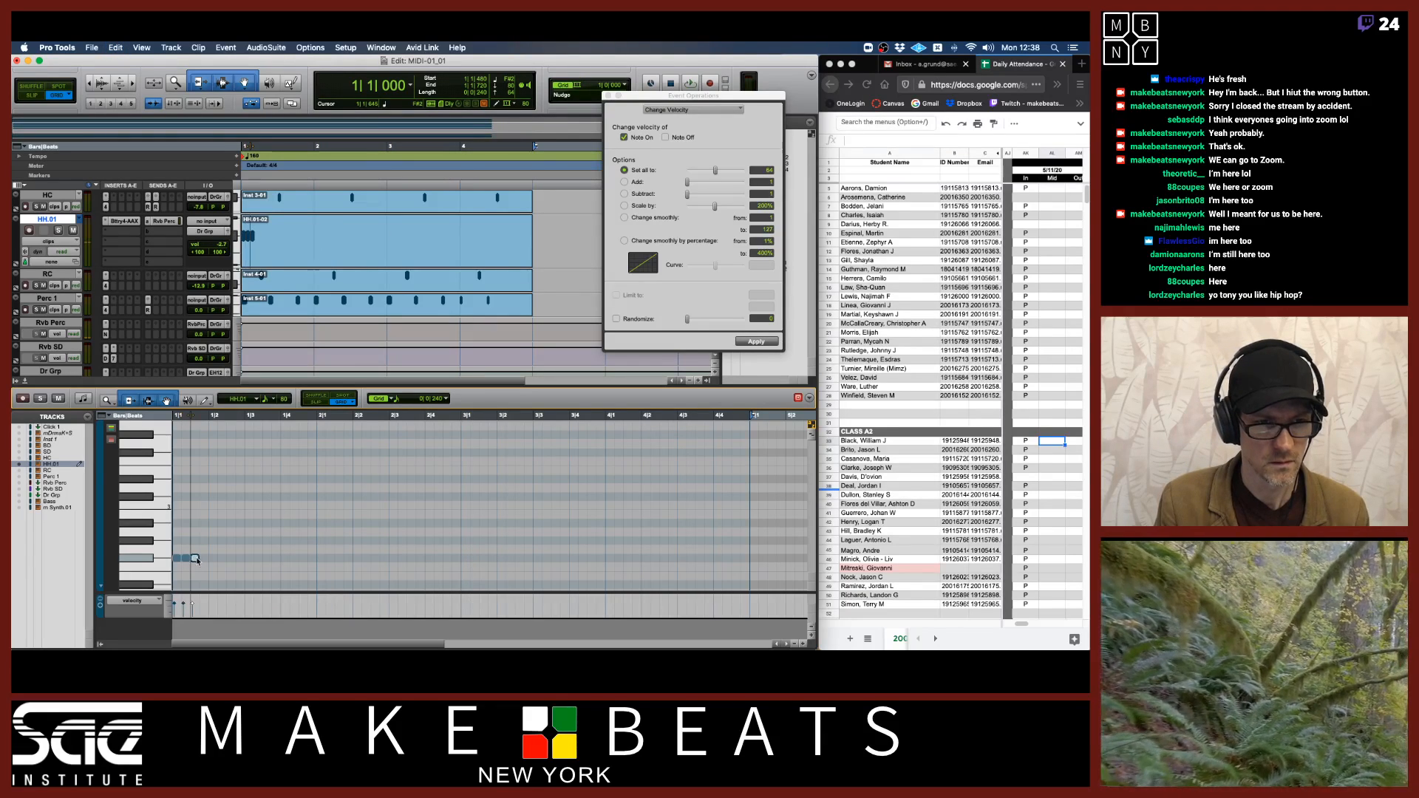
{"action": "left_click", "coordinate": [204, 559]}
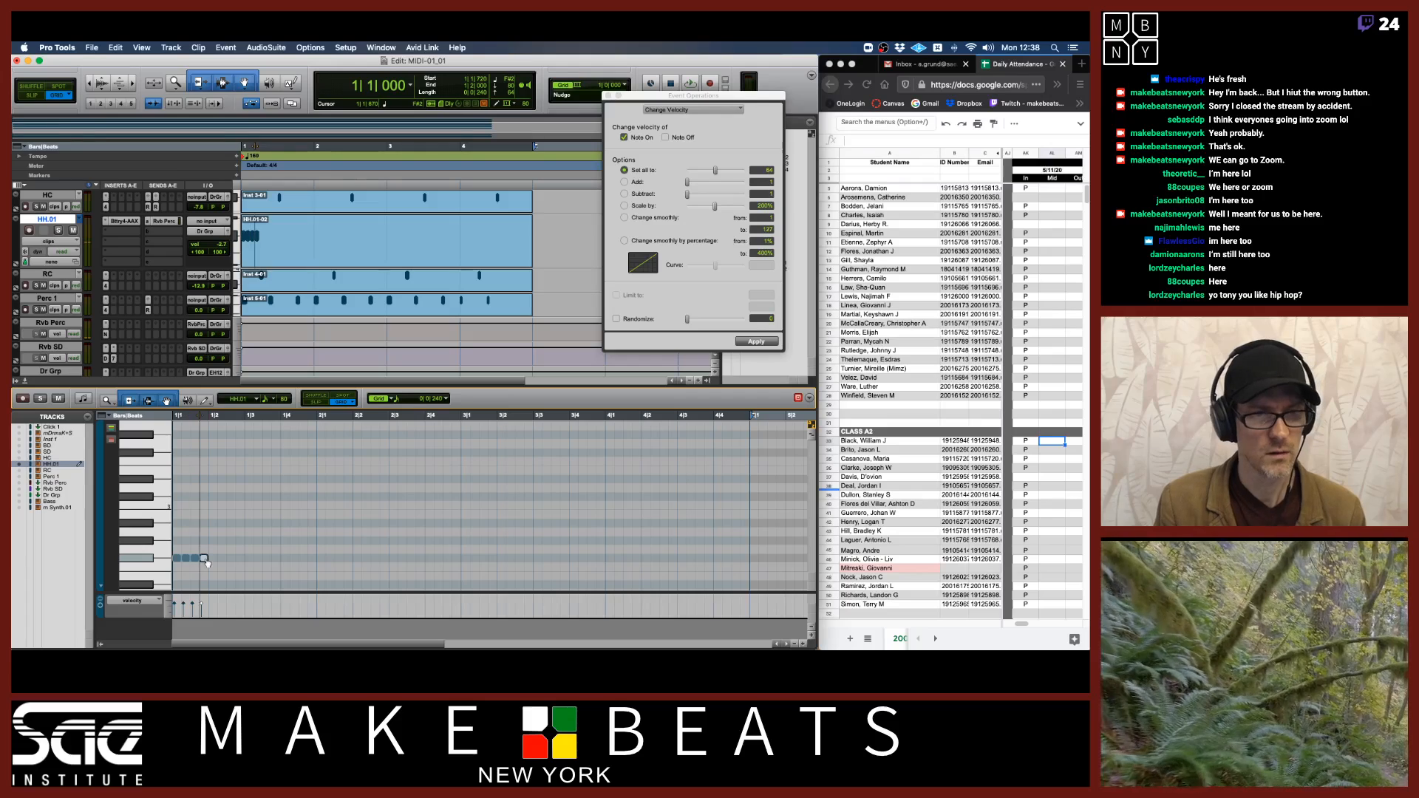
{"action": "left_click", "coordinate": [212, 558]}
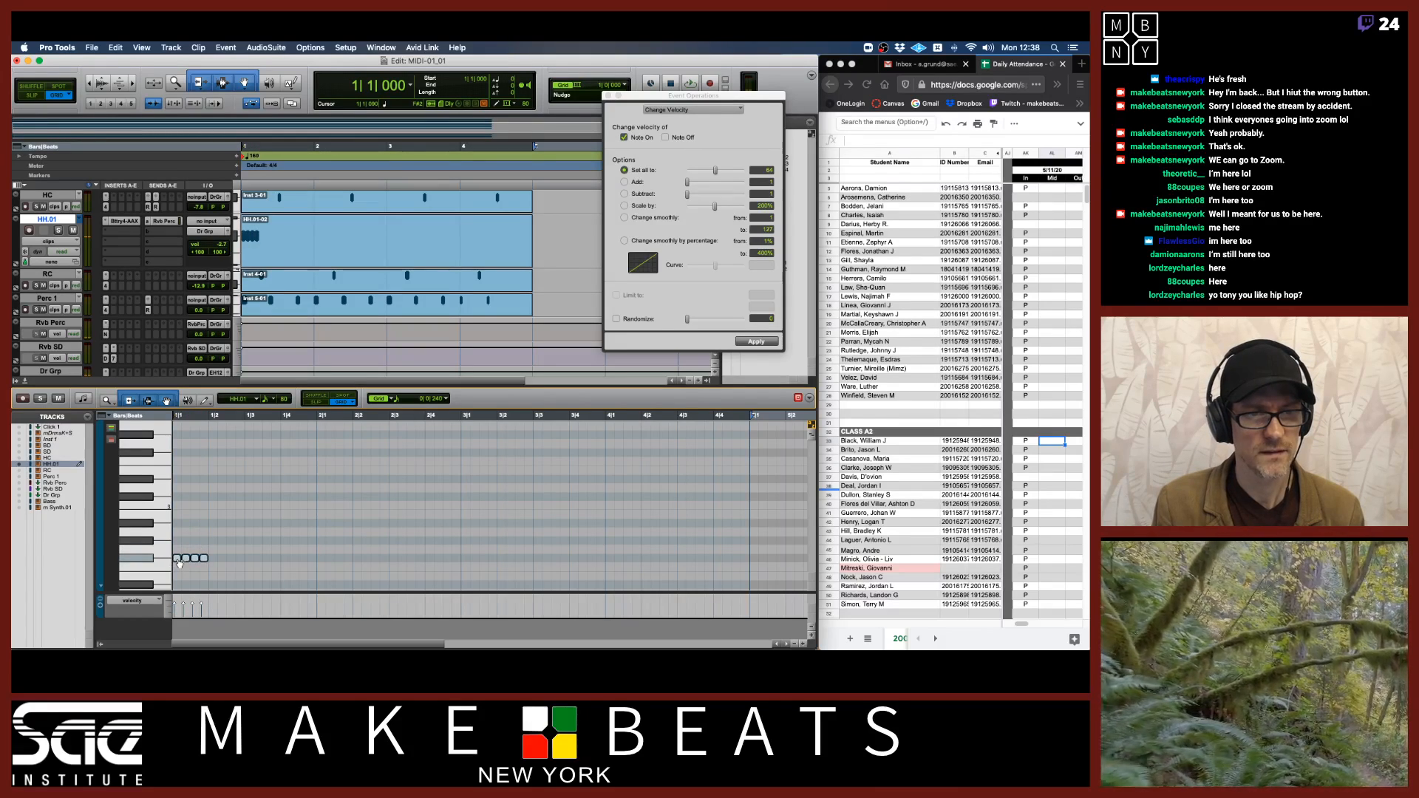
Step: Duplicate the hi-hat notes repeatedly until continuous sixteenth notes fill the first two bars
{"action": "left_click", "coordinate": [221, 559]}
{"action": "left_click", "coordinate": [231, 559]}
{"action": "left_click", "coordinate": [239, 558]}
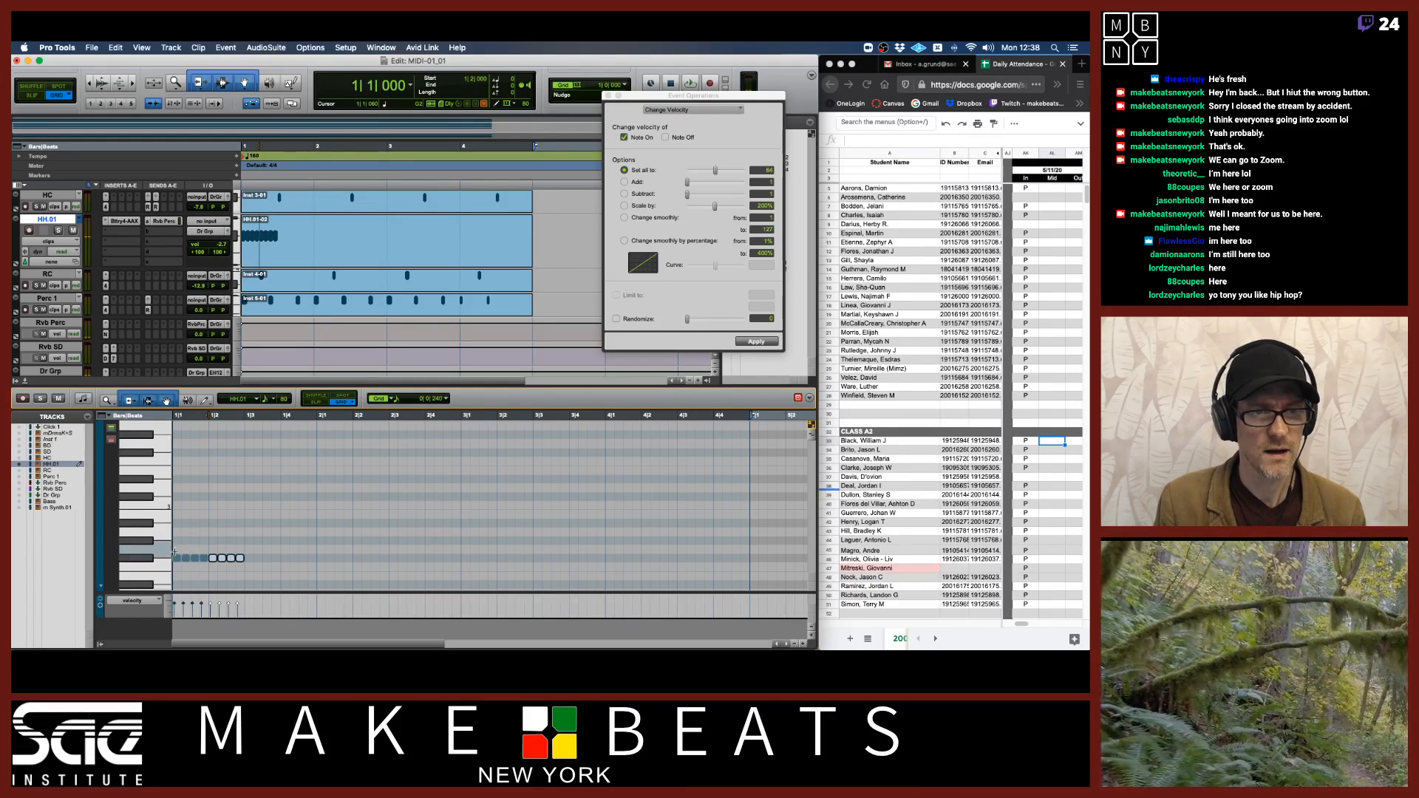
{"action": "key", "text": "super+d"}
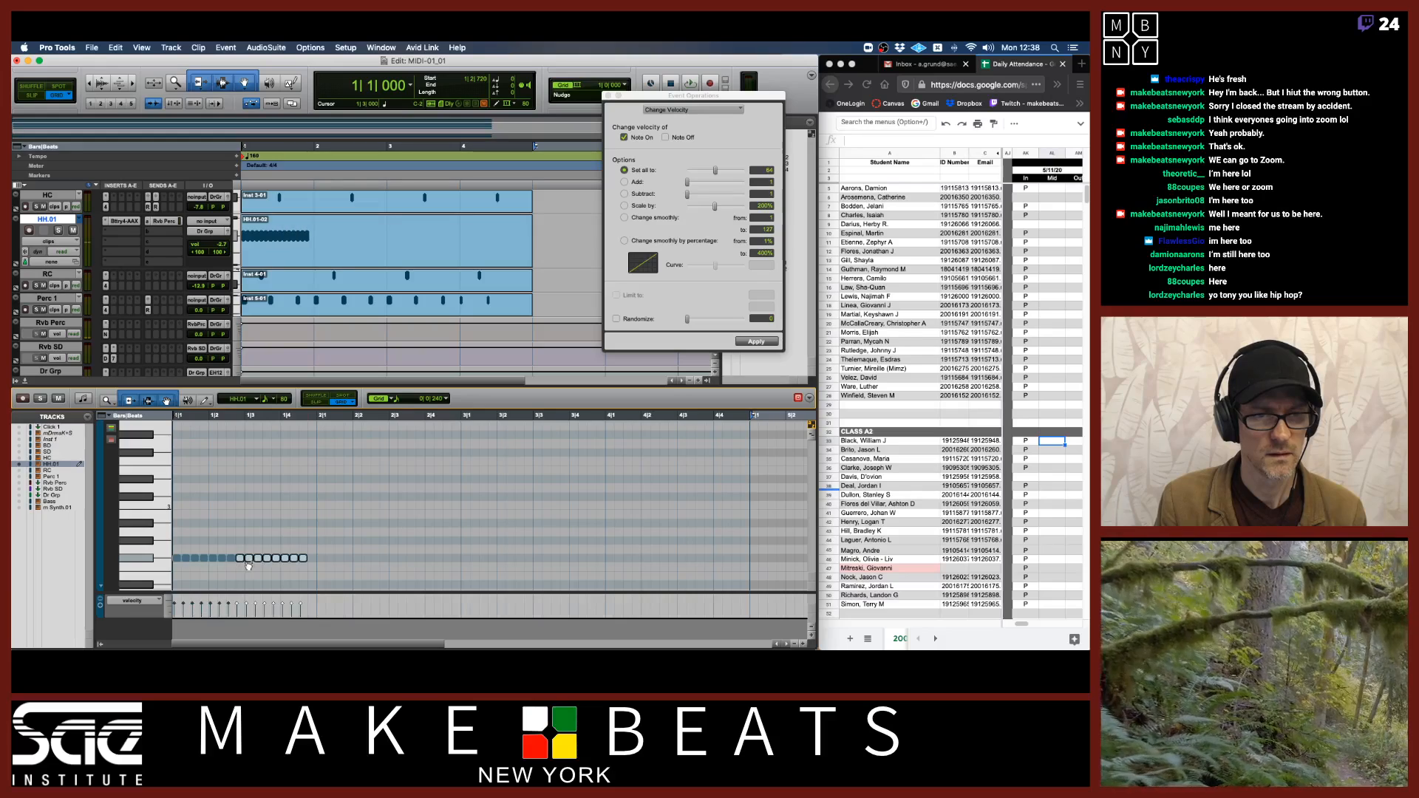
{"action": "key", "text": "super+d"}
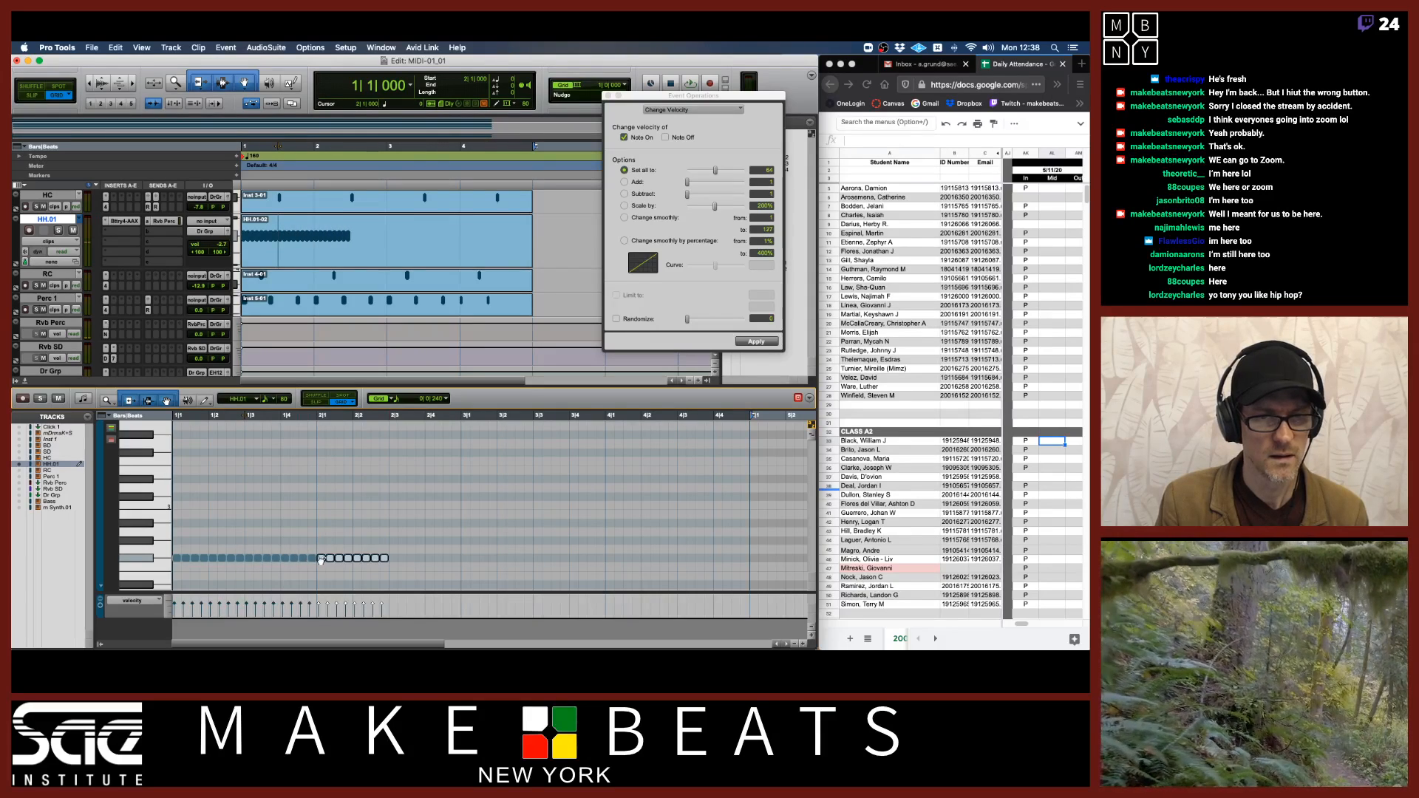
{"action": "key", "text": "super+d"}
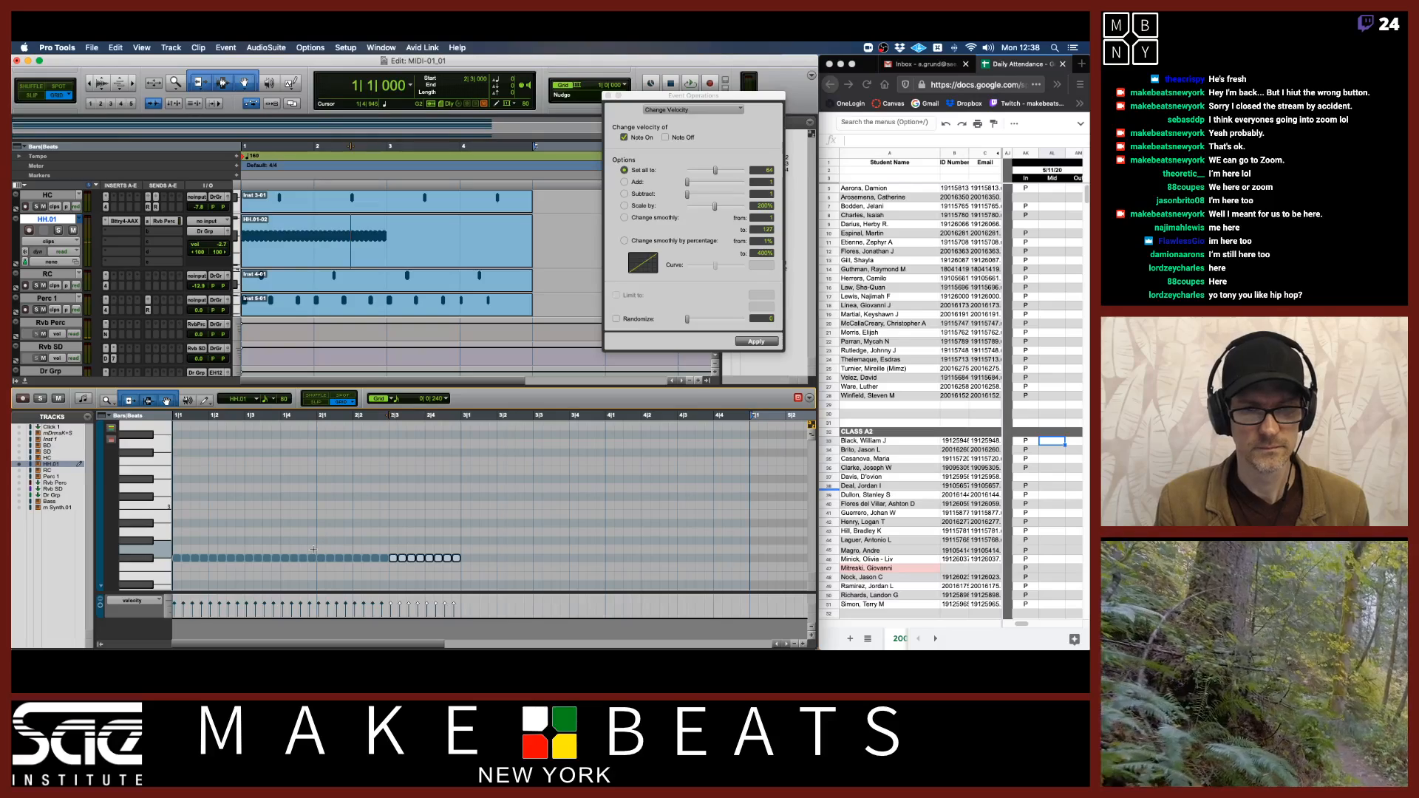
Step: Copy the two bars of hi-hat notes into bars 3 and 4 and fill the gap left in bar 4
{"action": "left_click_drag", "start_coordinate": [314, 550], "coordinate": [173, 565]}
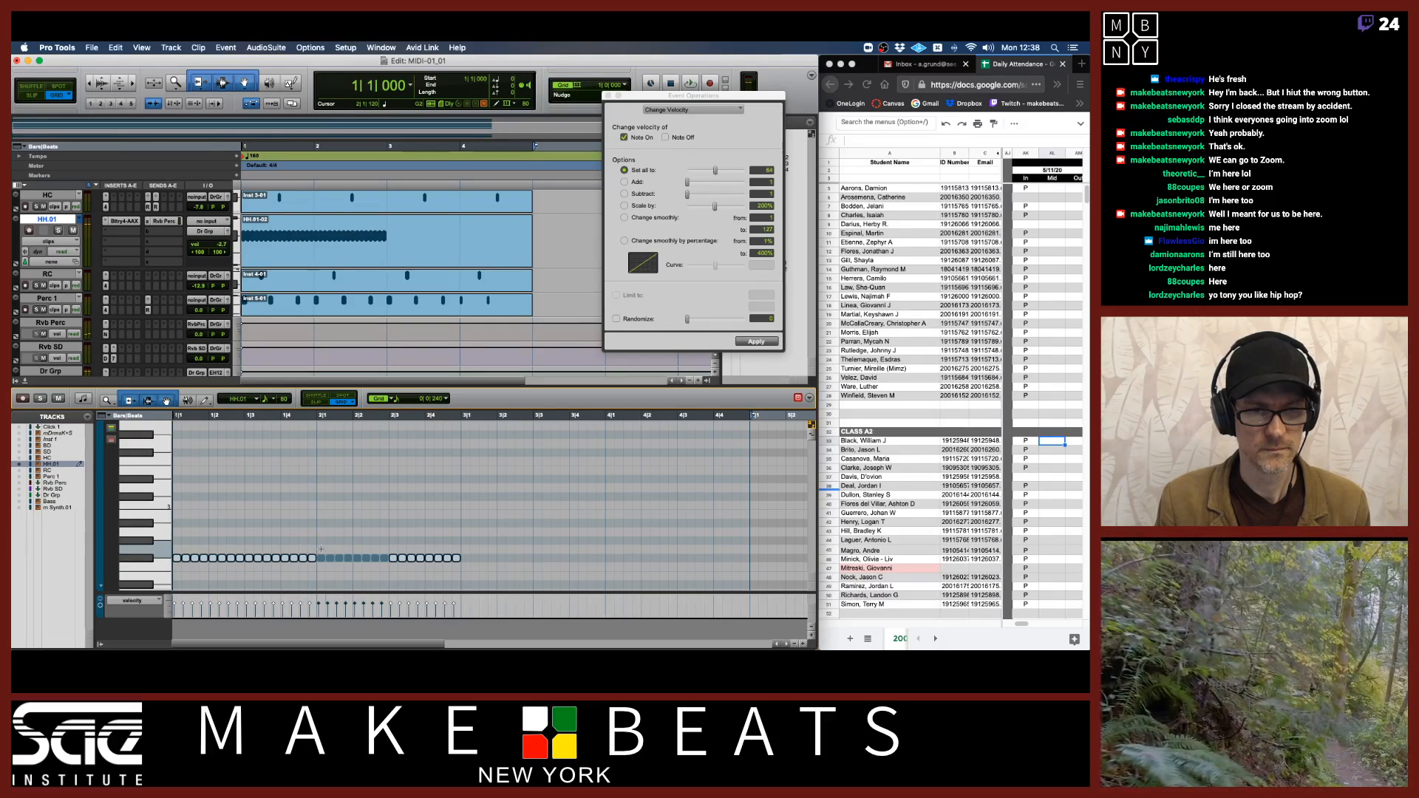
{"action": "left_click_drag", "start_coordinate": [322, 549], "coordinate": [391, 562]}
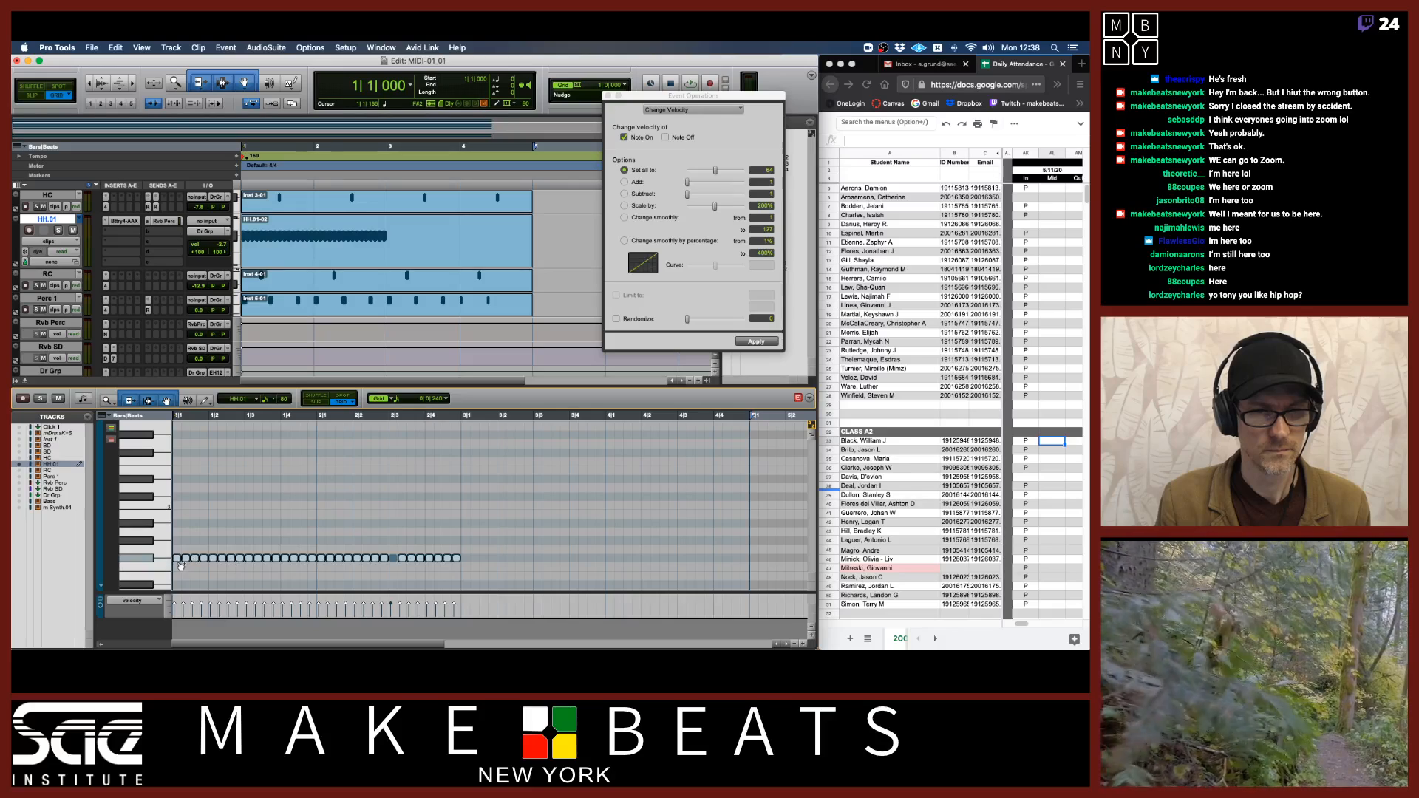
{"action": "left_click_drag", "start_coordinate": [182, 560], "coordinate": [464, 567]}
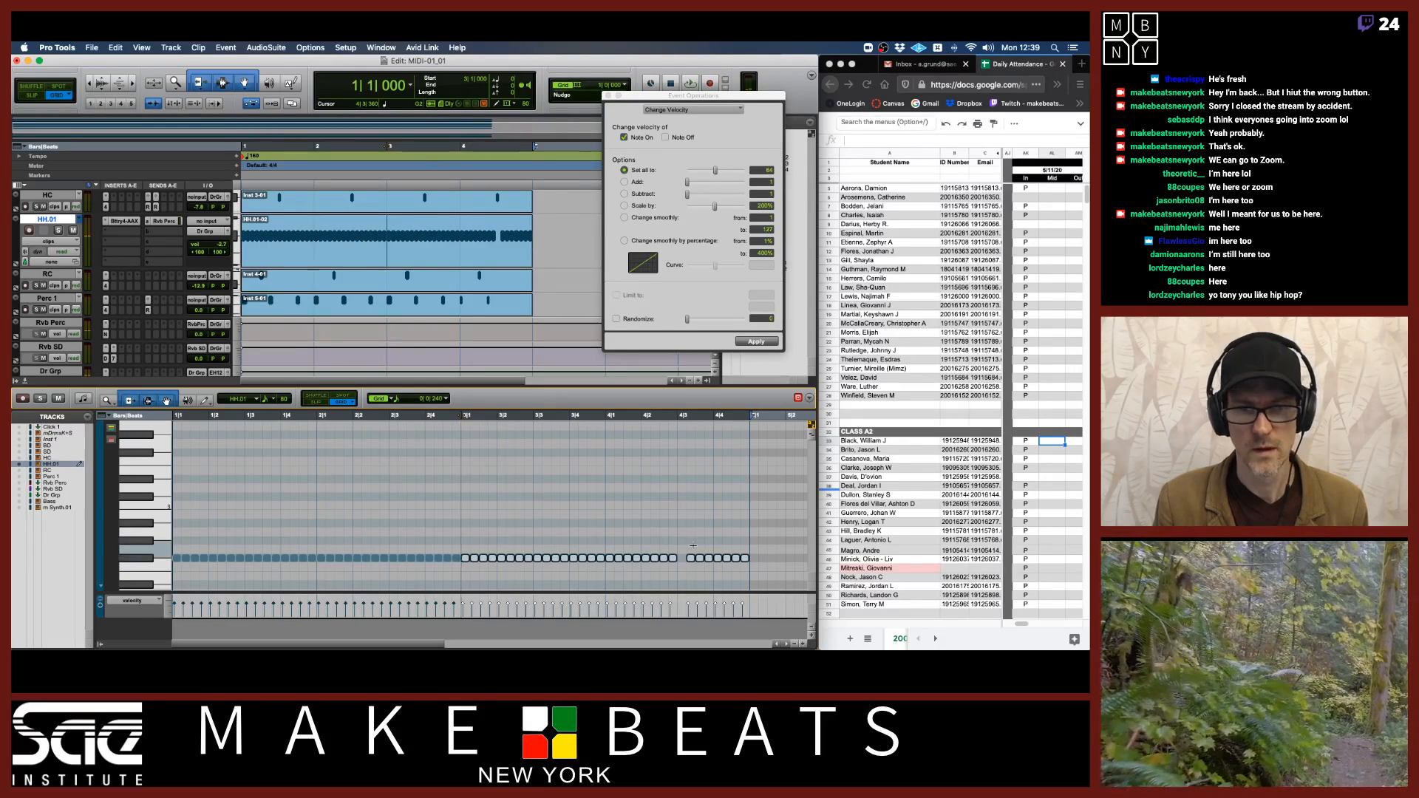
{"action": "left_click", "coordinate": [686, 550]}
{"action": "left_click", "coordinate": [683, 559]}
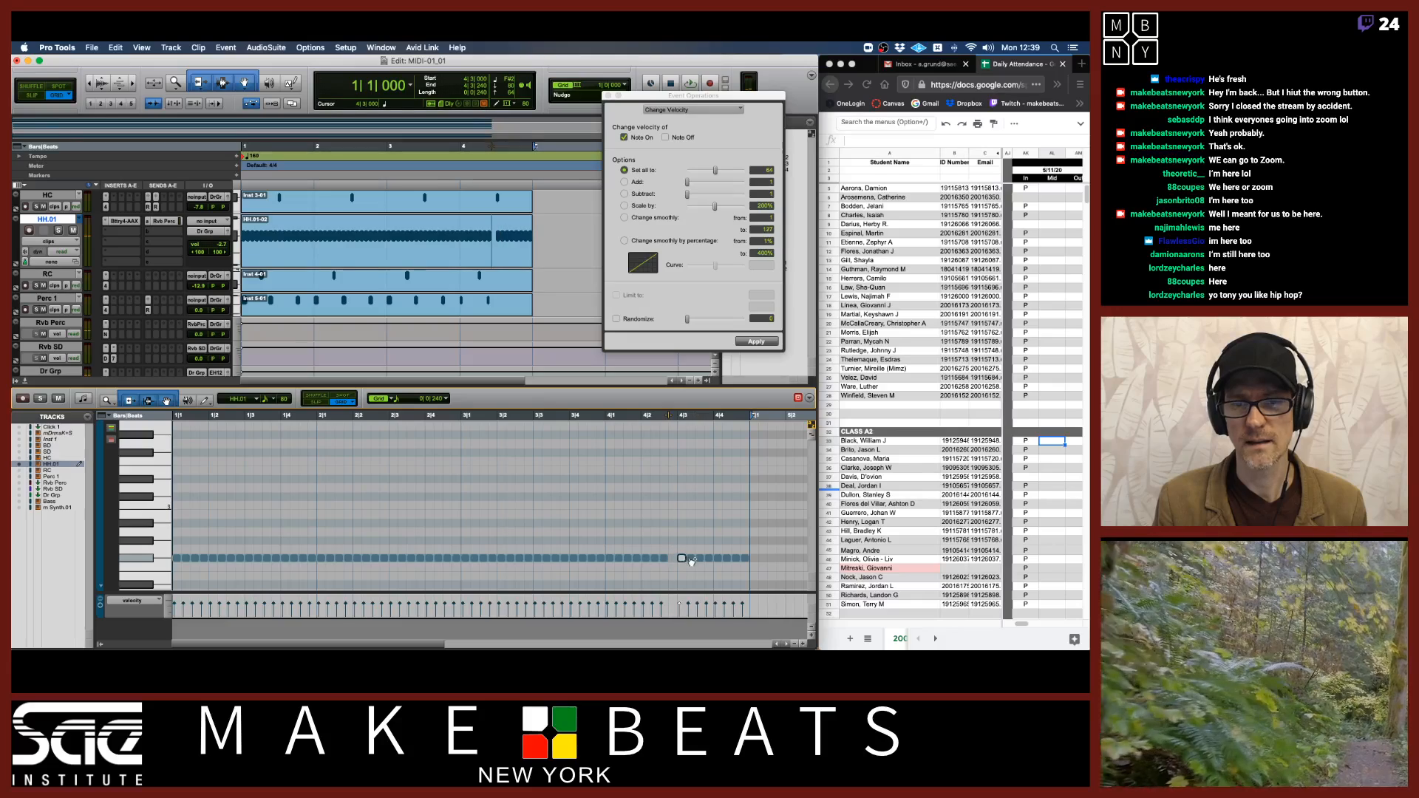
{"action": "left_click", "coordinate": [672, 559]}
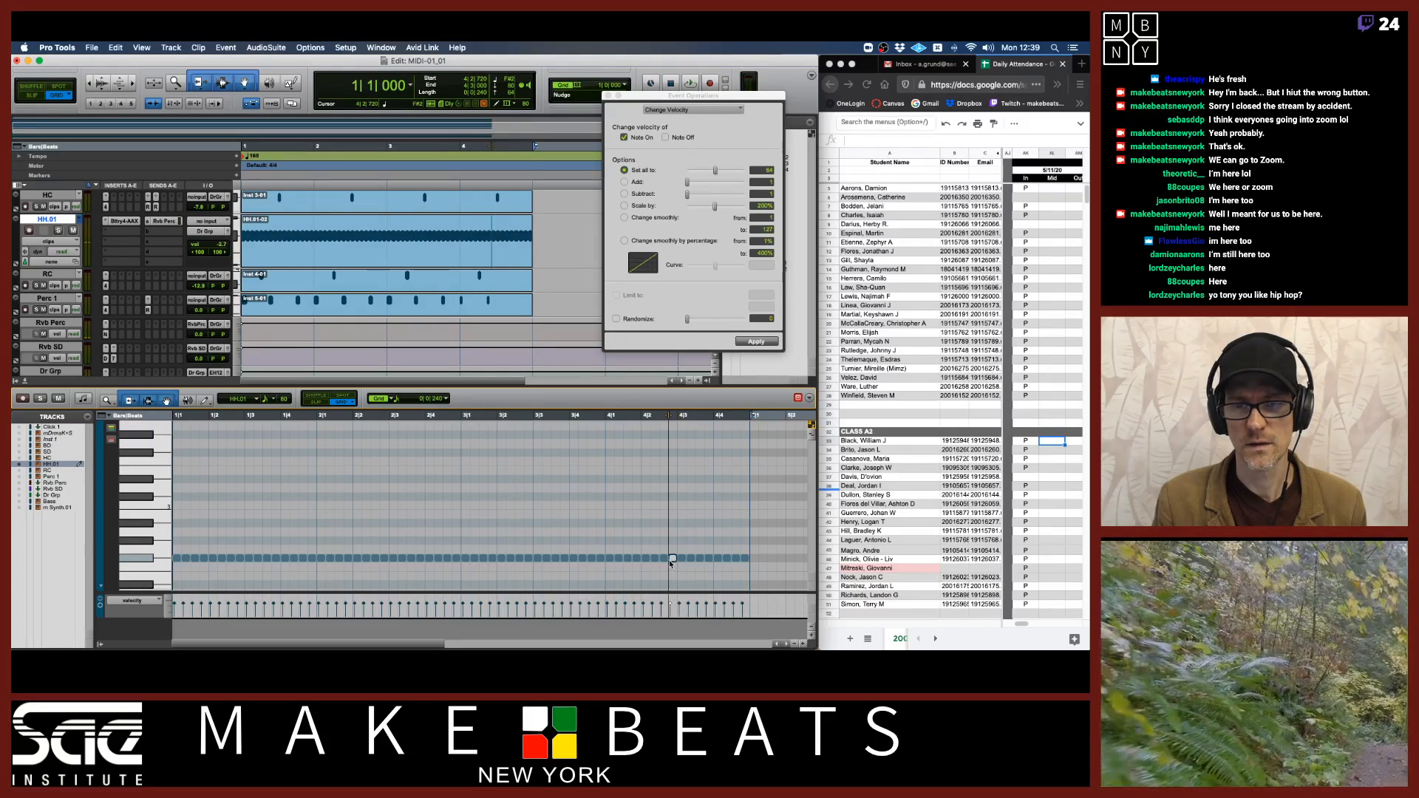
Step: Play back the new hi-hat pattern with the other drum tracks, then stop playback
{"action": "key", "text": "space"}
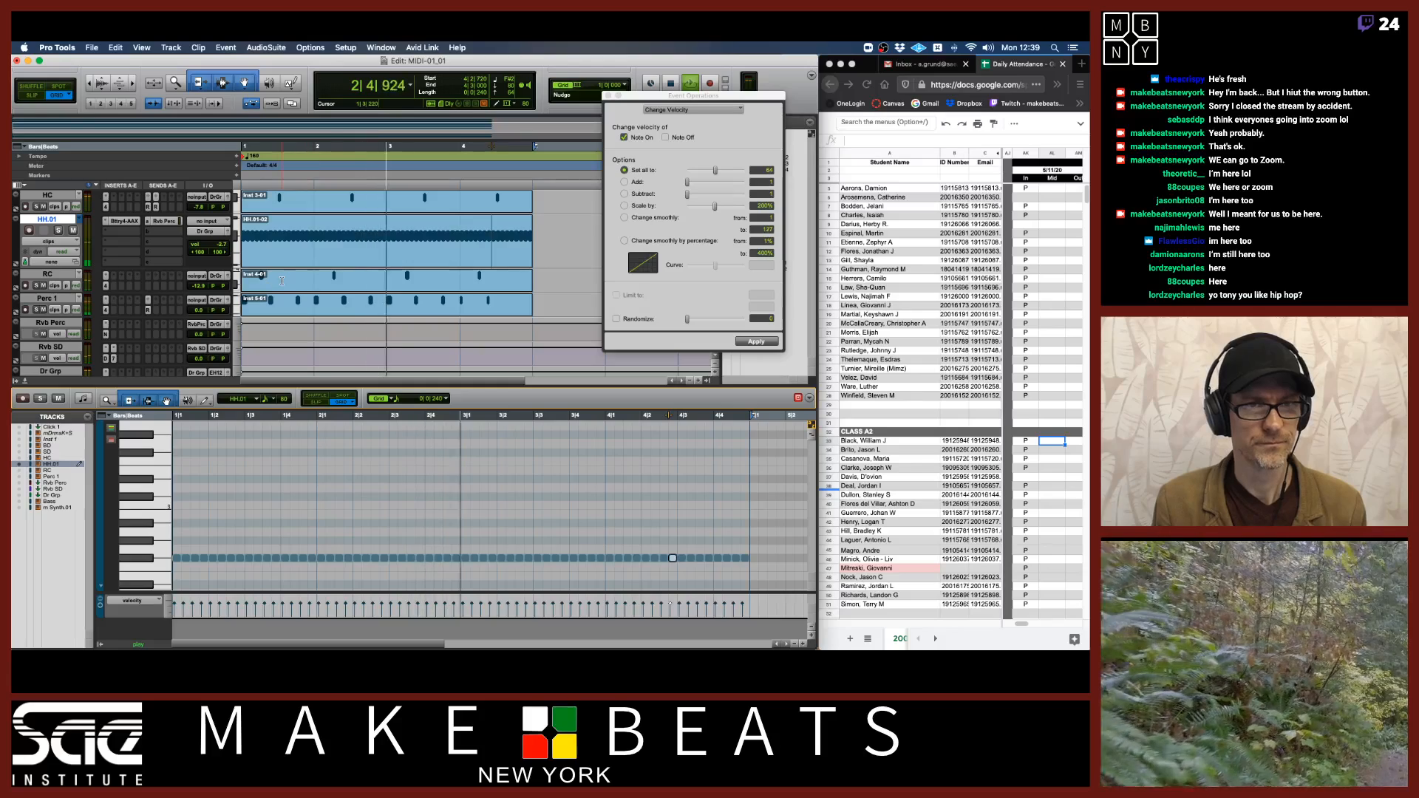
{"action": "scroll", "coordinate": [281, 282], "scroll_direction": "up", "scroll_amount": 2}
{"action": "scroll", "coordinate": [281, 281], "scroll_direction": "up", "scroll_amount": 1}
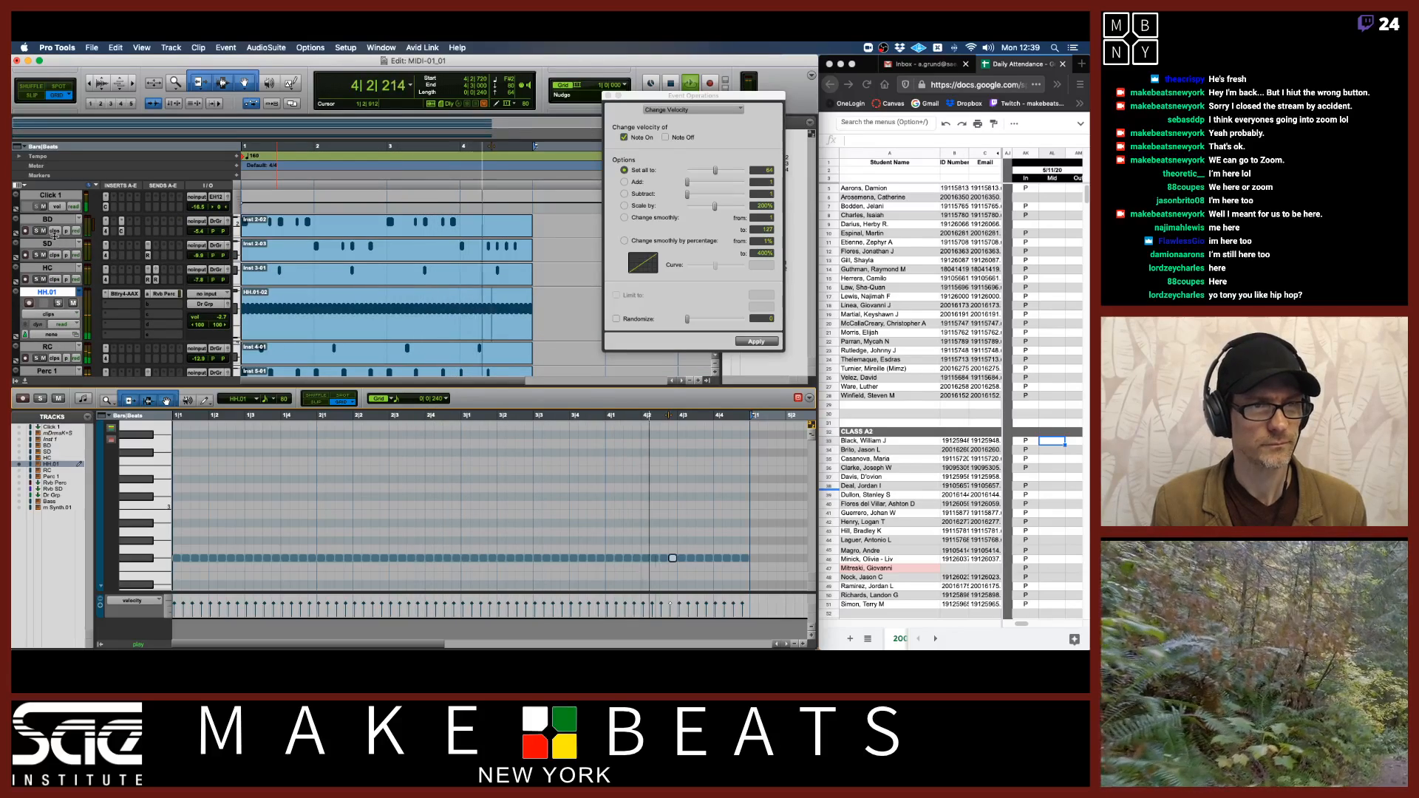
{"action": "key", "text": "space"}
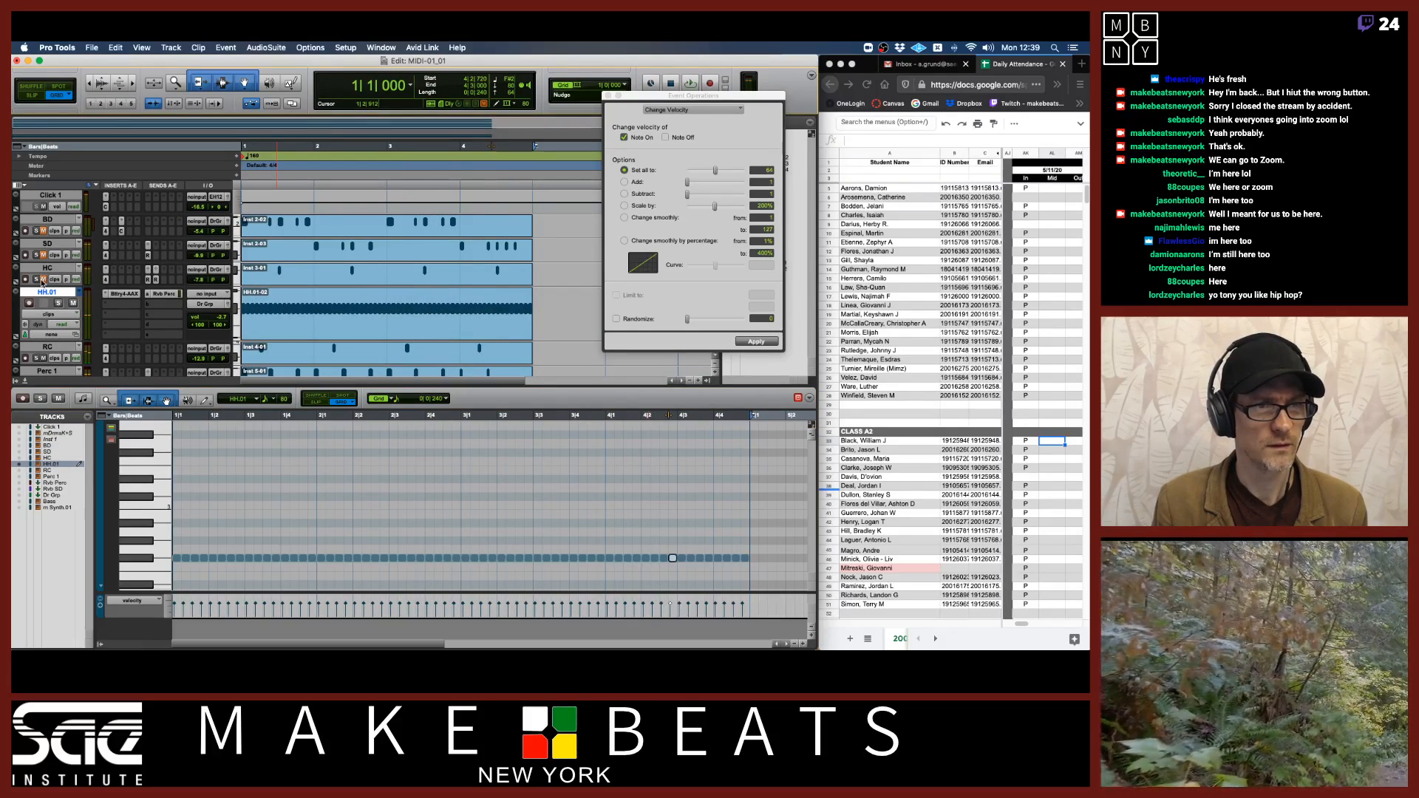
Step: Audition the drum loop with the continuous hi-hats once more and stop playback
{"action": "scroll", "coordinate": [49, 349], "scroll_direction": "down", "scroll_amount": 1}
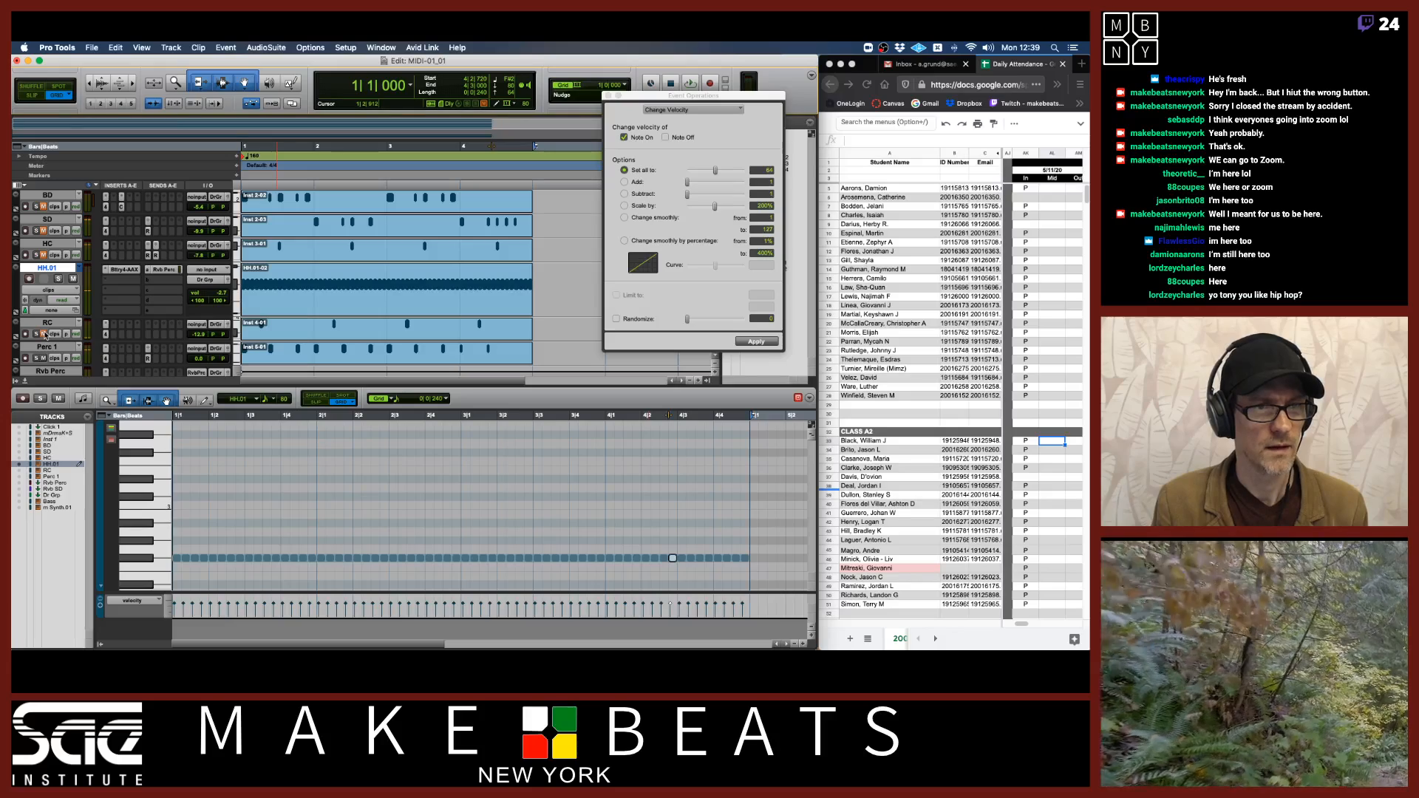
{"action": "key", "text": "space"}
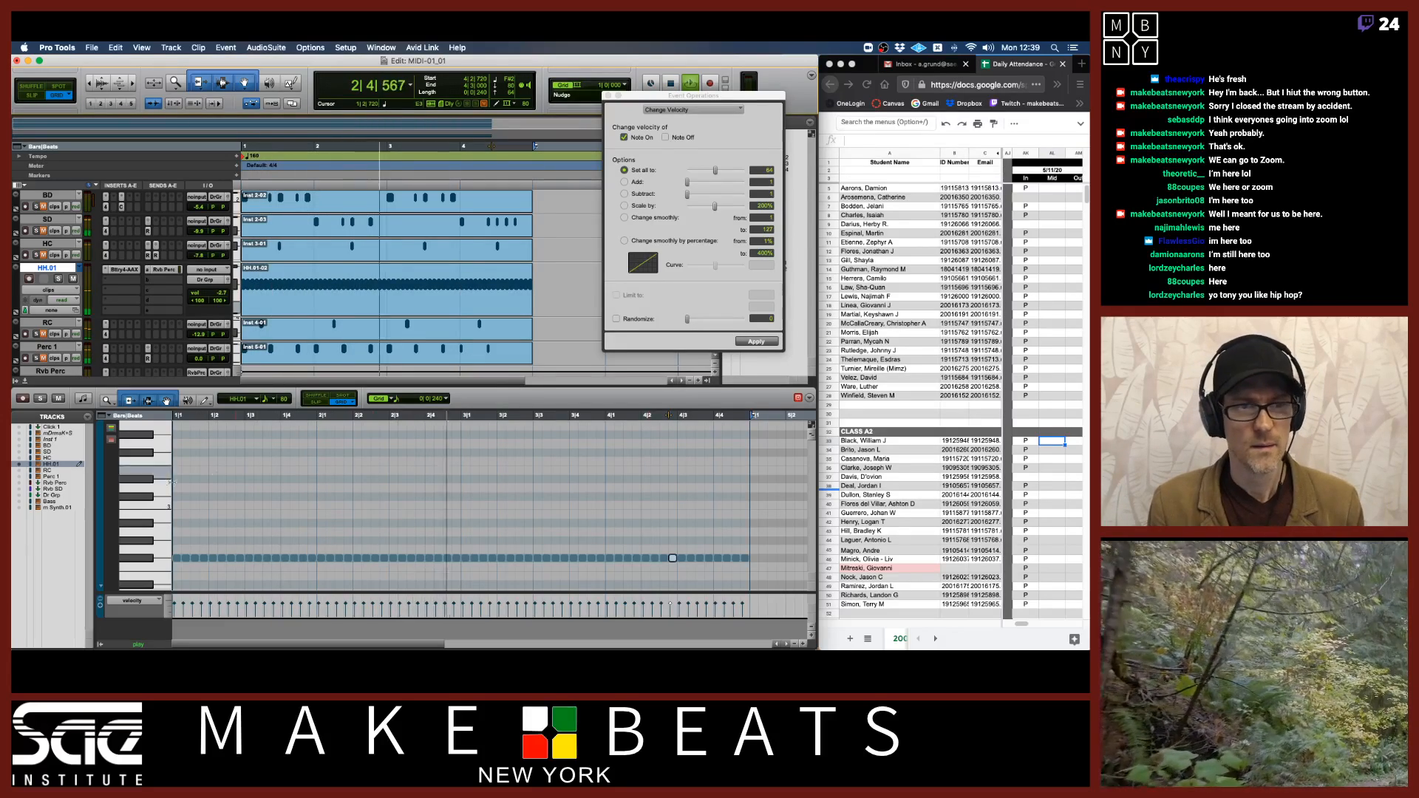
{"action": "key", "text": "space"}
Step: Select all the hi-hat notes and set their Note On velocities to 102 with Change Velocity
{"action": "scroll", "coordinate": [254, 508], "scroll_direction": "down", "scroll_amount": 2}
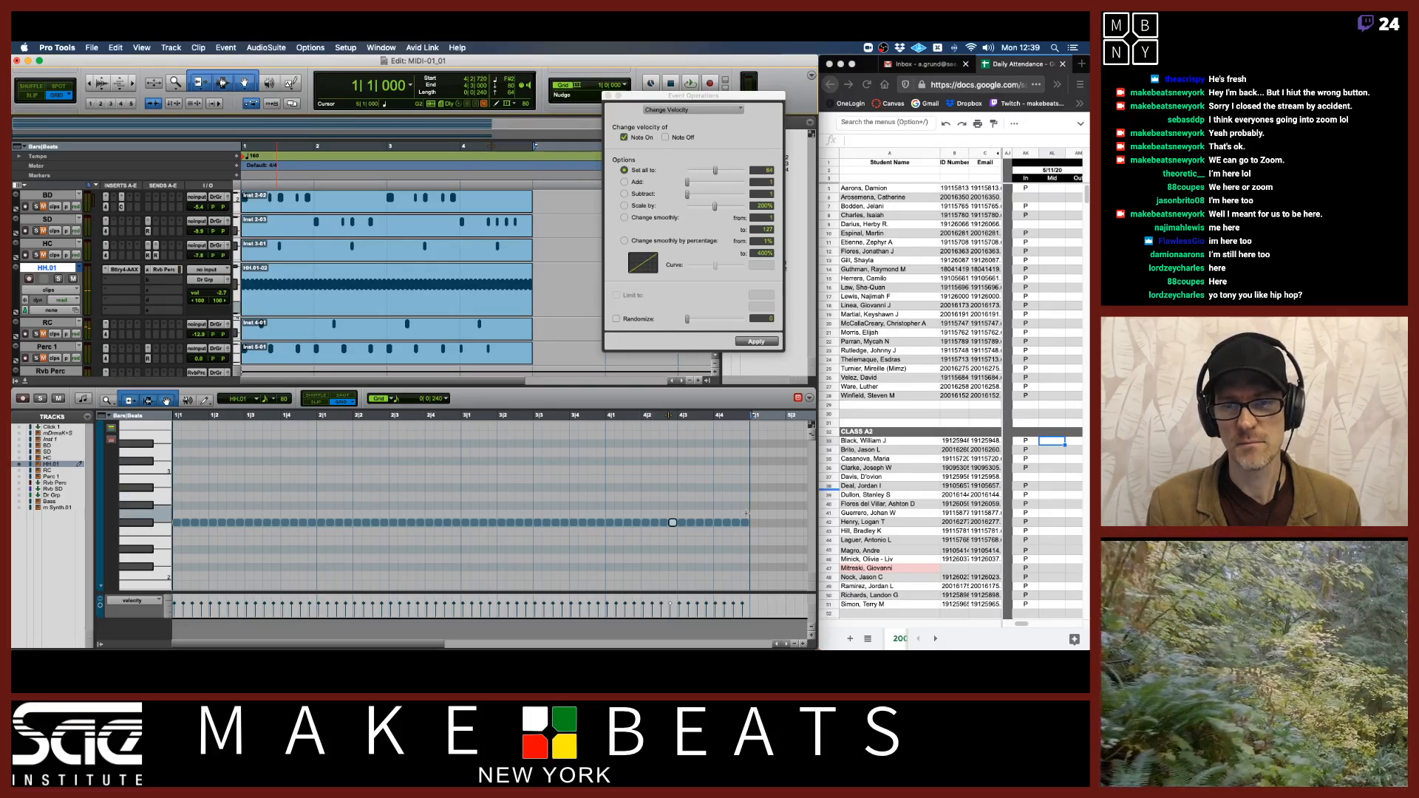
{"action": "left_click_drag", "start_coordinate": [747, 515], "coordinate": [175, 549]}
{"action": "left_click", "coordinate": [677, 170]}
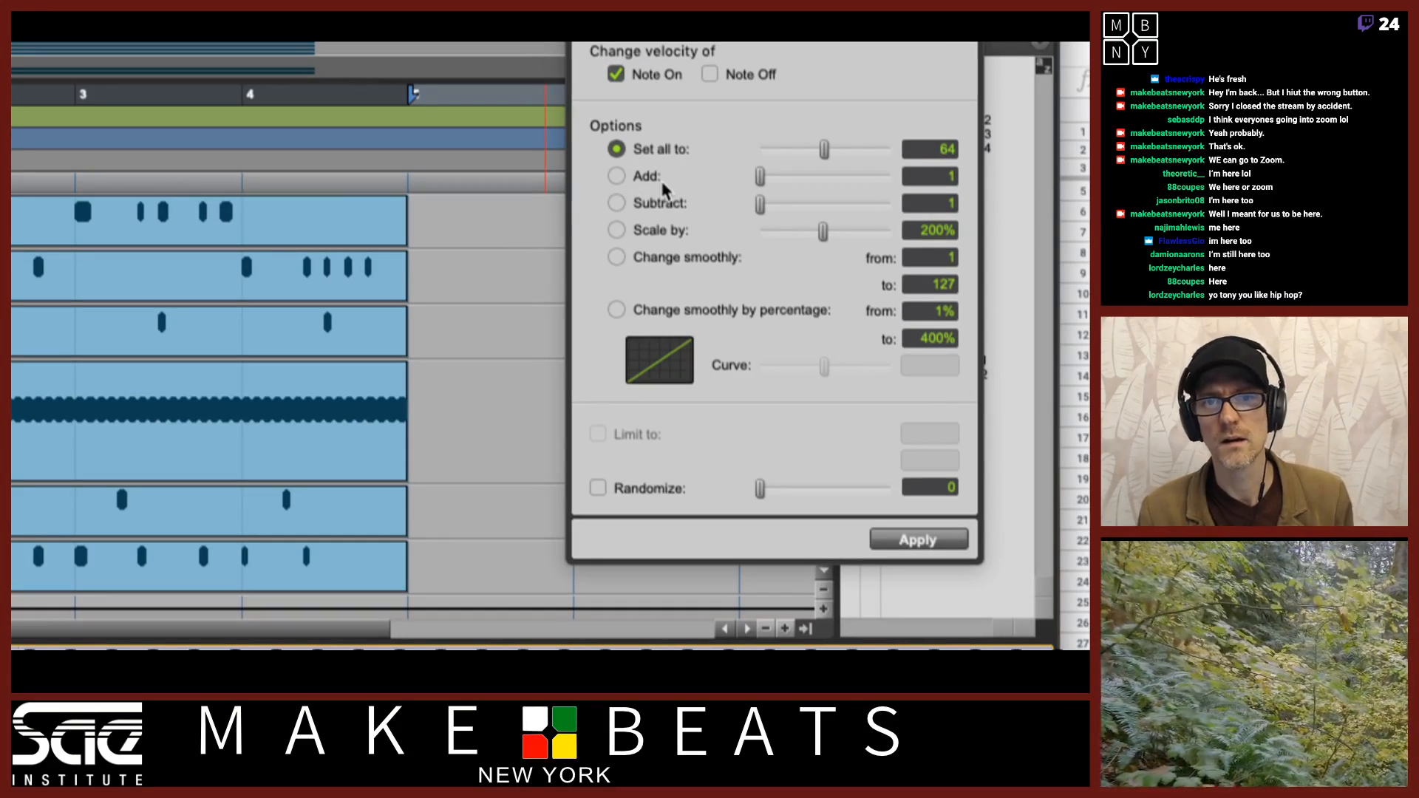
{"action": "left_click", "coordinate": [822, 148]}
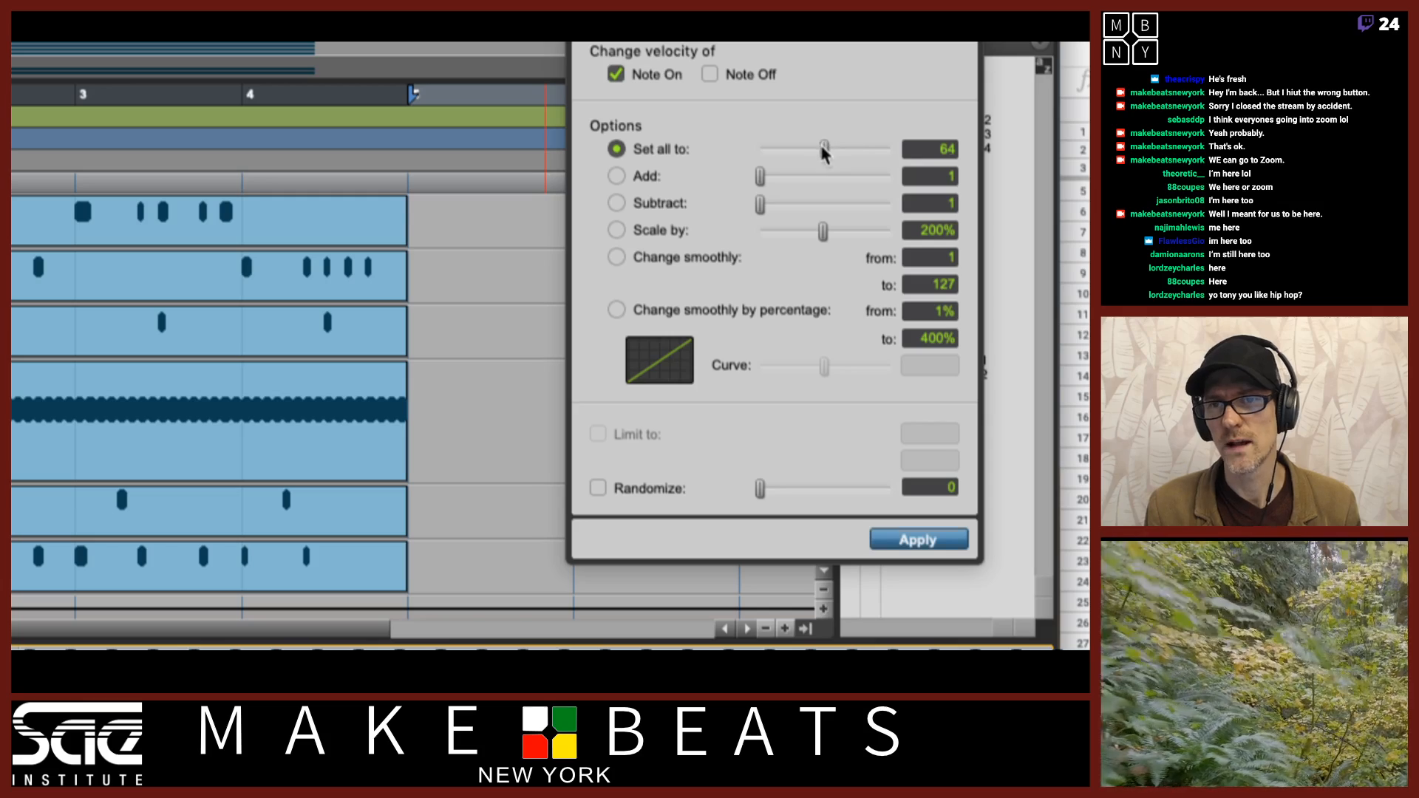
{"action": "left_click_drag", "start_coordinate": [822, 148], "coordinate": [861, 148]}
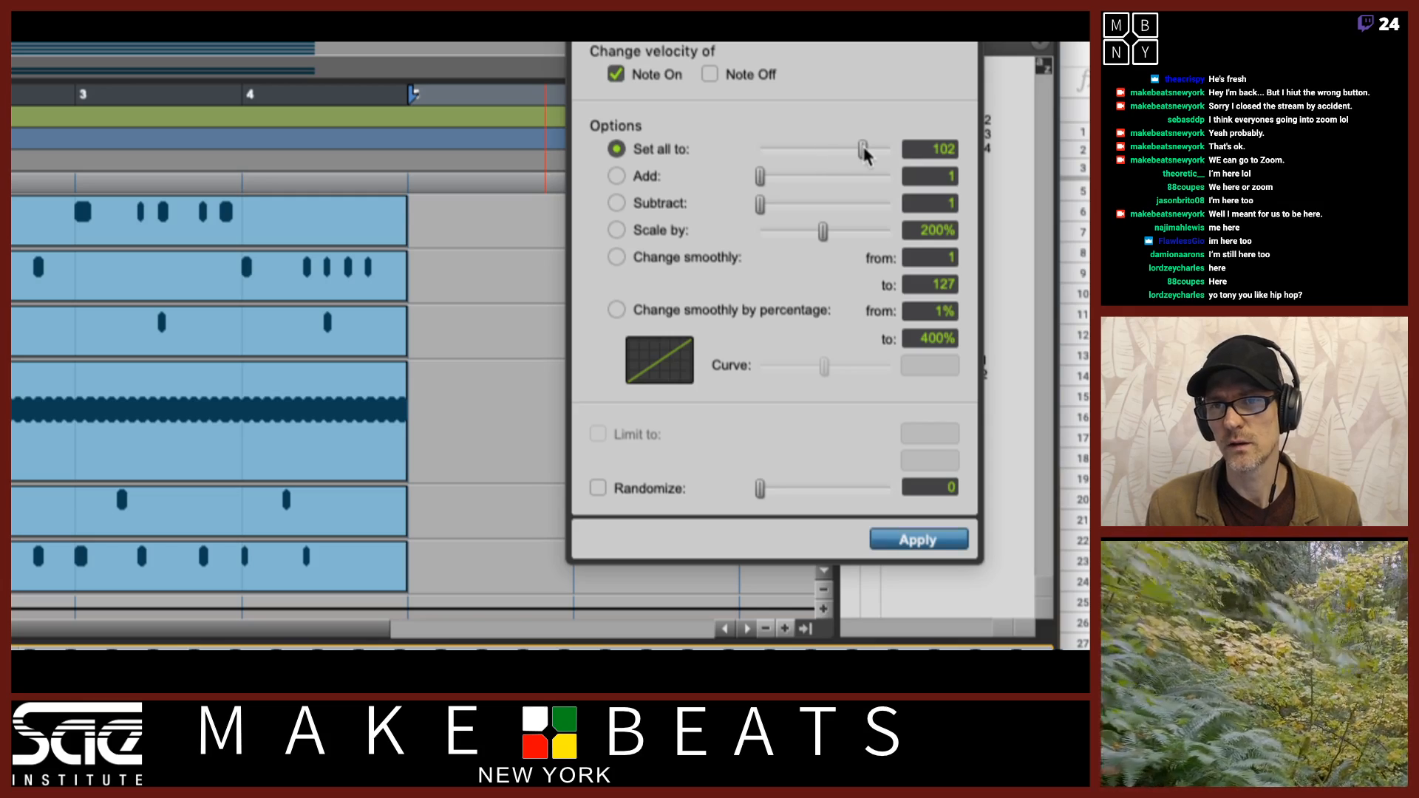
{"action": "left_click", "coordinate": [922, 541]}
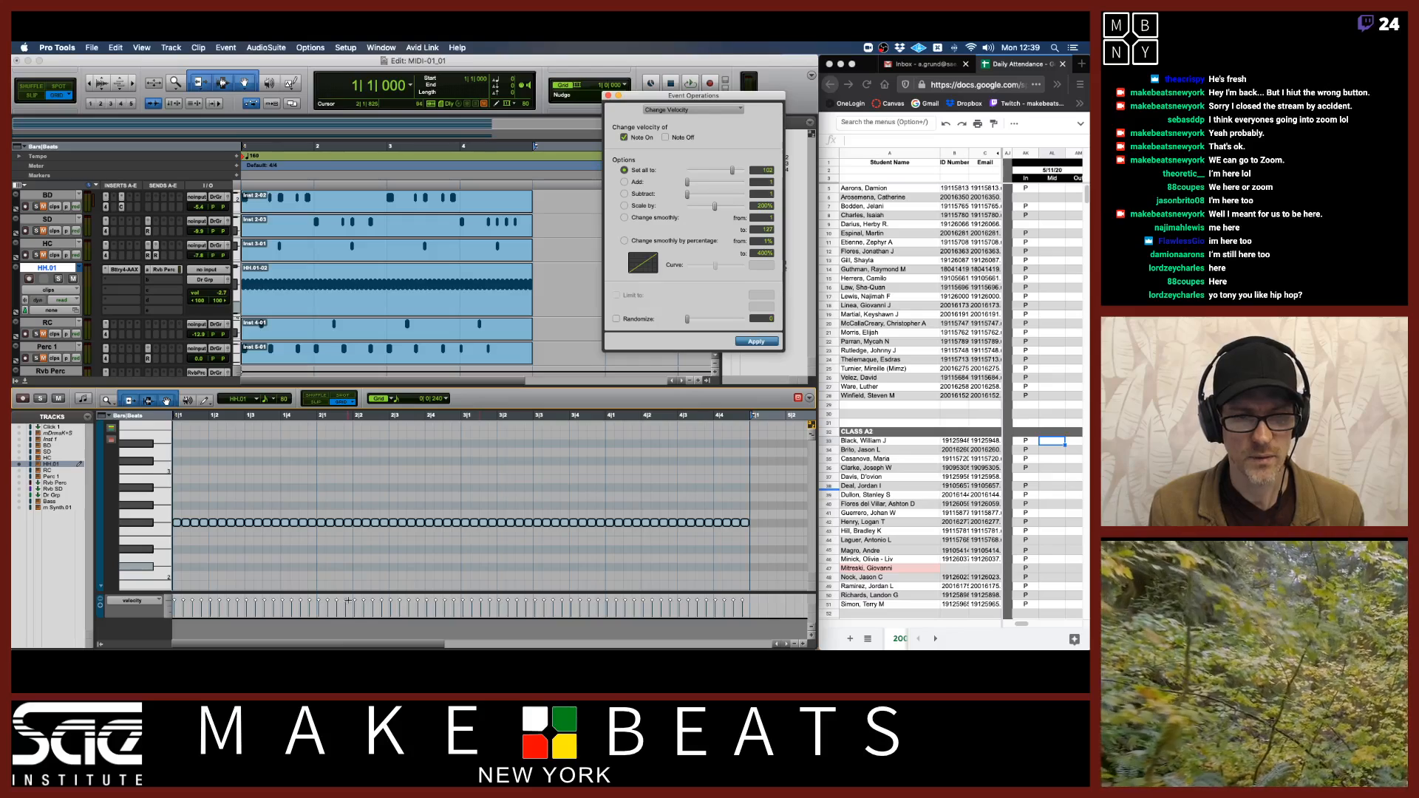
Step: Enlarge the velocity lane beneath the hi-hat notes so the velocity stalks display taller
{"action": "left_click_drag", "start_coordinate": [347, 592], "coordinate": [321, 560]}
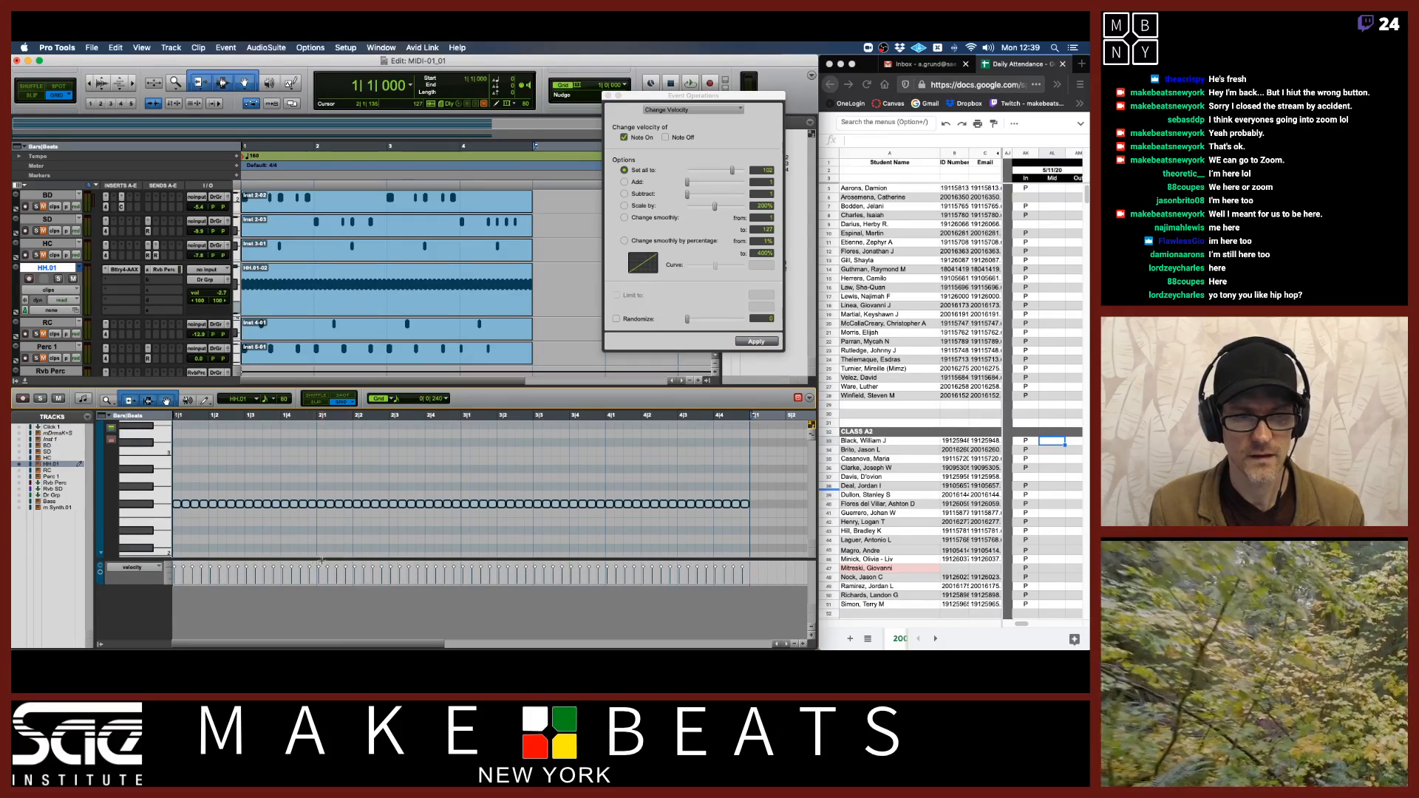
{"action": "left_click_drag", "start_coordinate": [168, 584], "coordinate": [161, 634]}
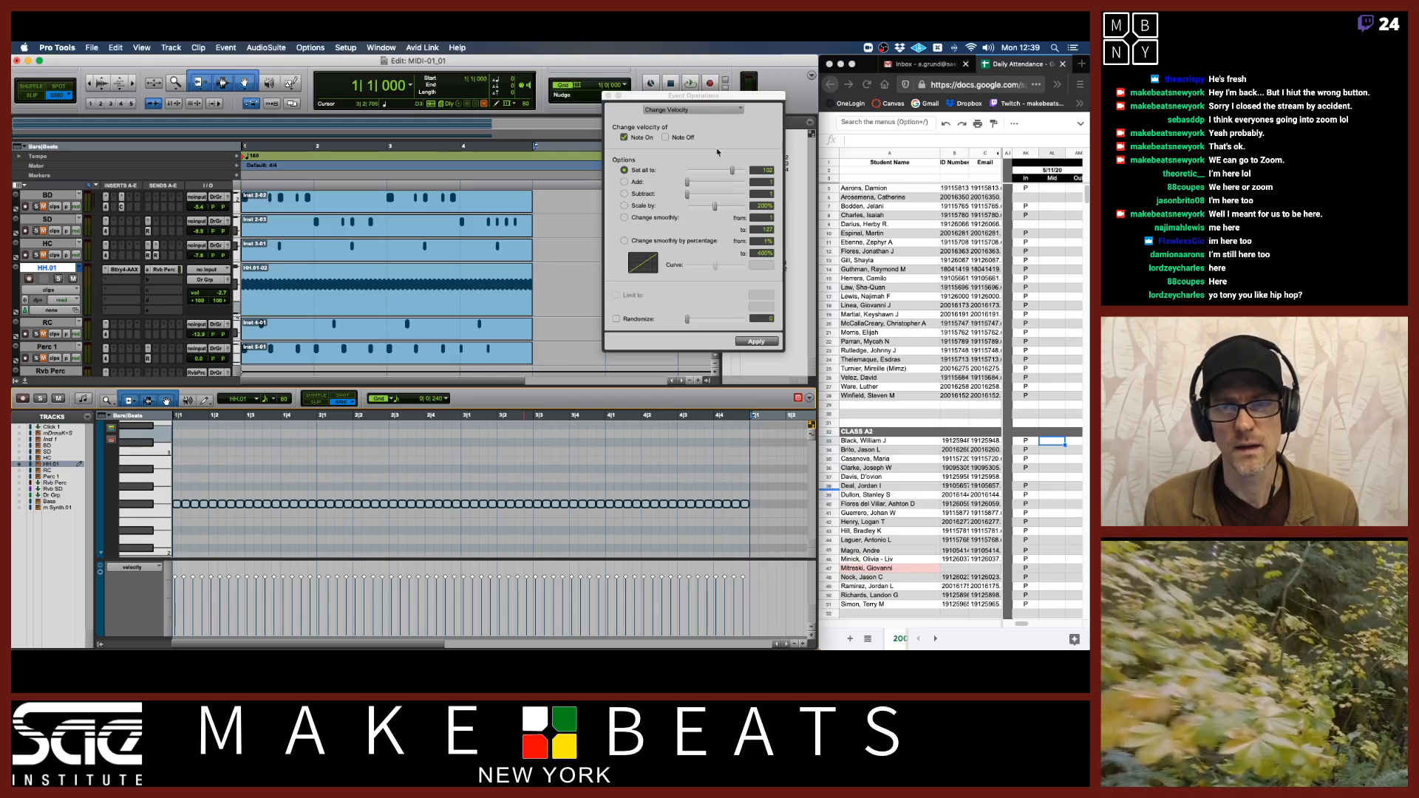
Step: During playback, apply a low uniform velocity to the hi-hat notes and a medium one, then stop playback
{"action": "key", "text": "space"}
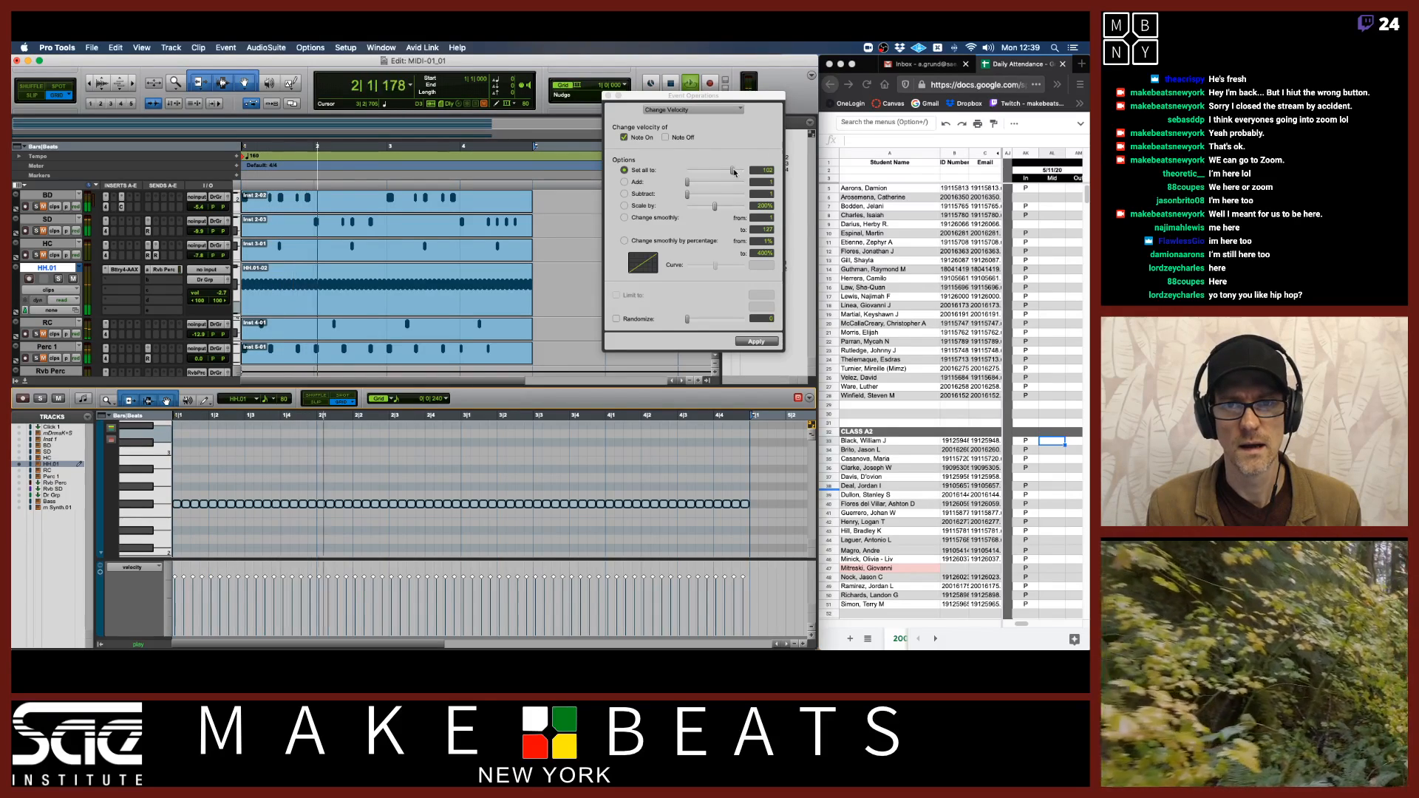
{"action": "left_click_drag", "start_coordinate": [733, 171], "coordinate": [703, 171]}
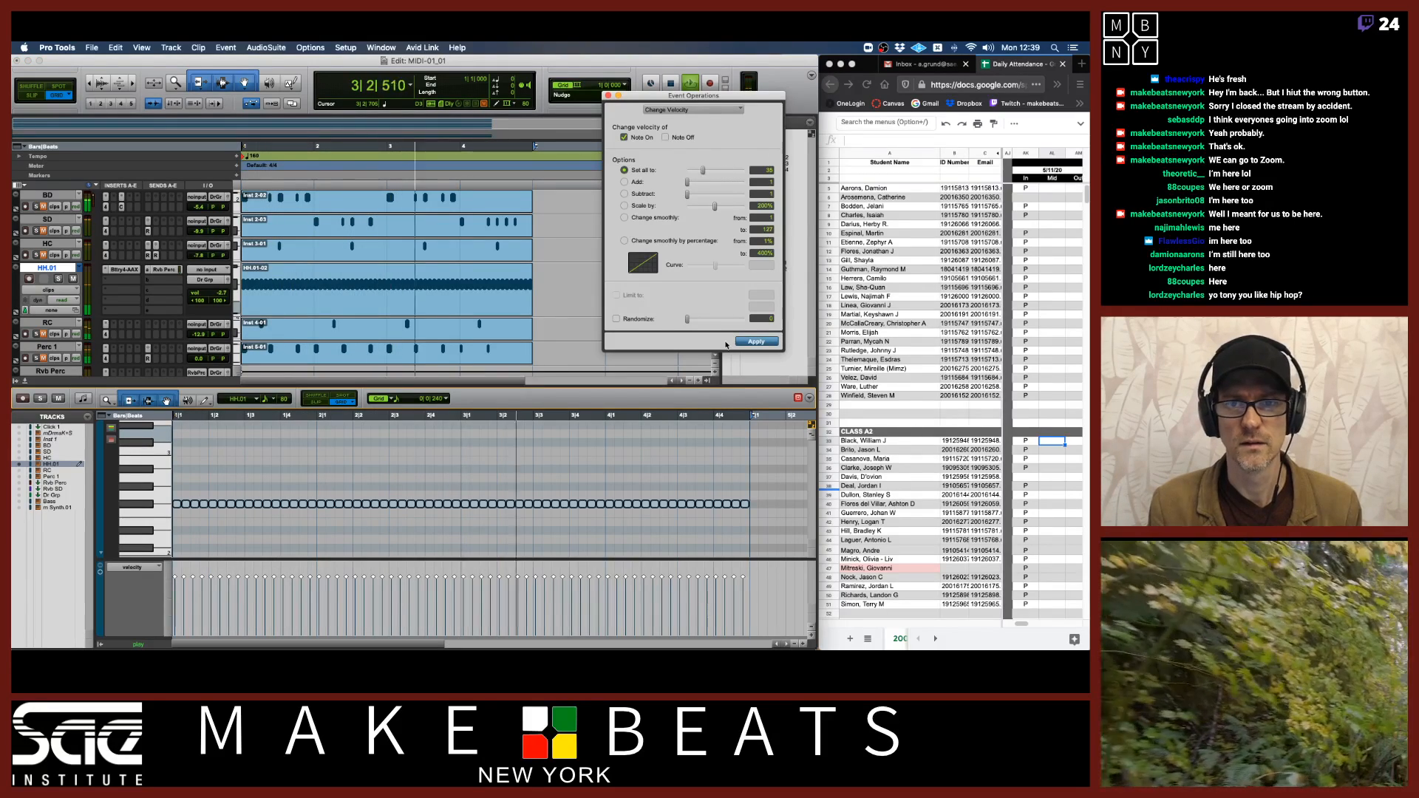
{"action": "left_click", "coordinate": [750, 342]}
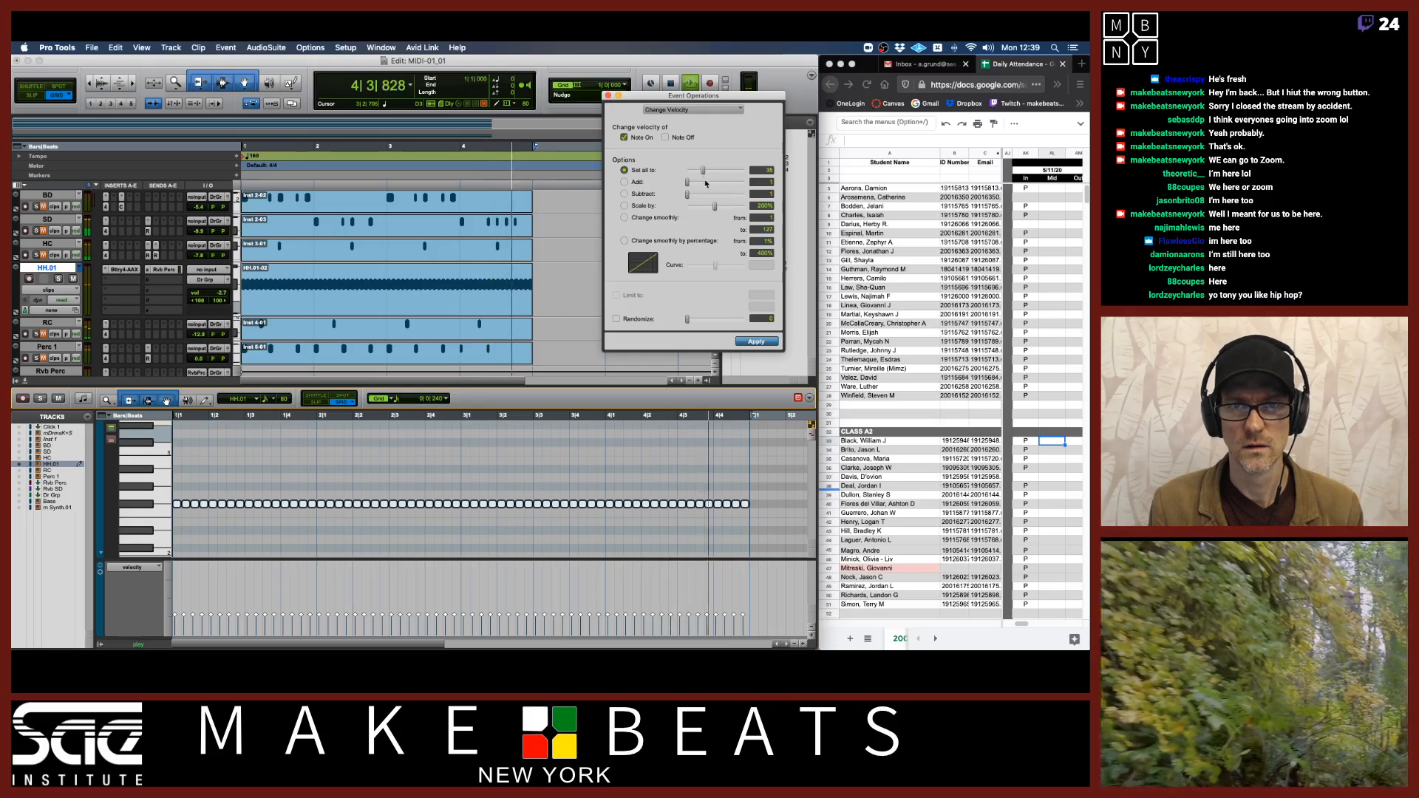
{"action": "left_click_drag", "start_coordinate": [702, 170], "coordinate": [718, 170]}
{"action": "left_click", "coordinate": [754, 341]}
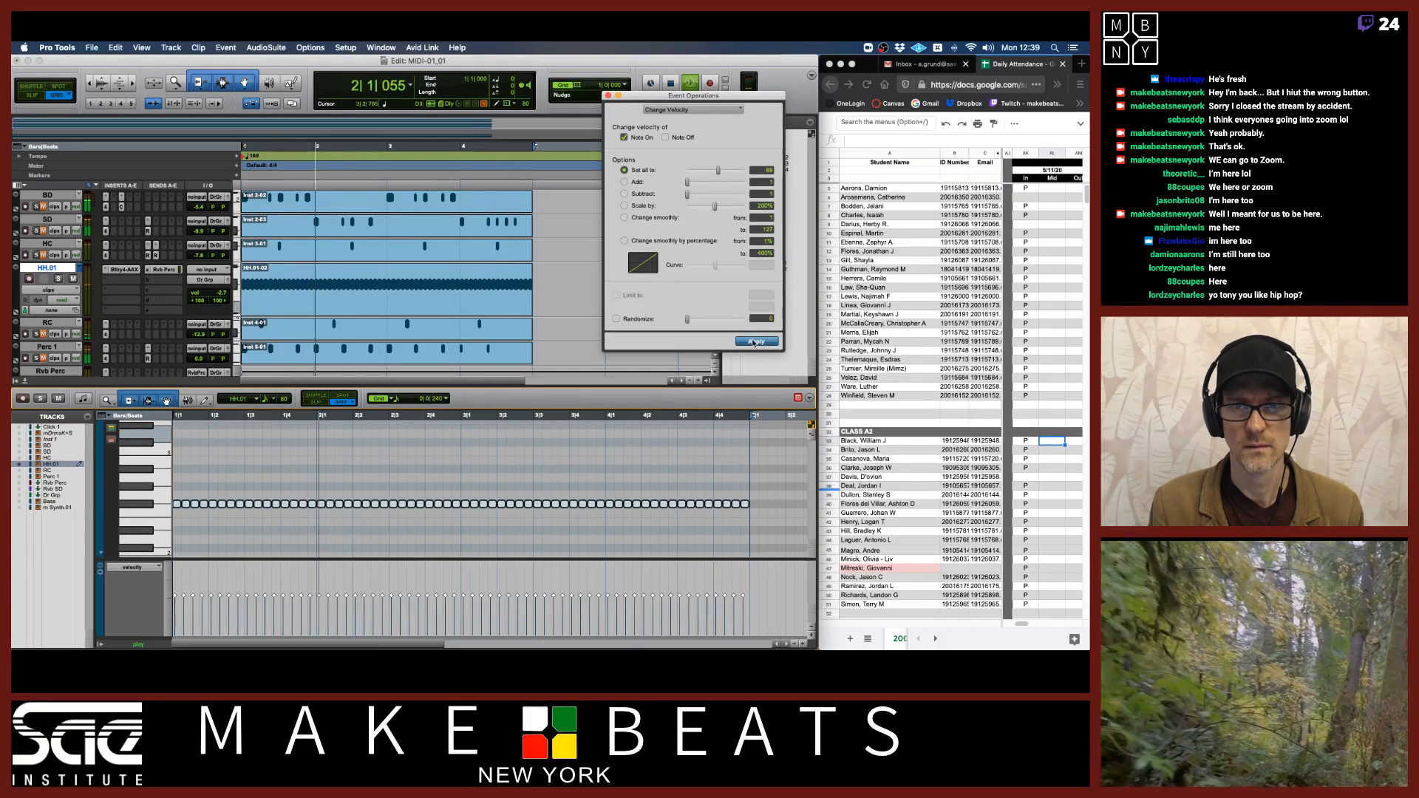
{"action": "key", "text": "space"}
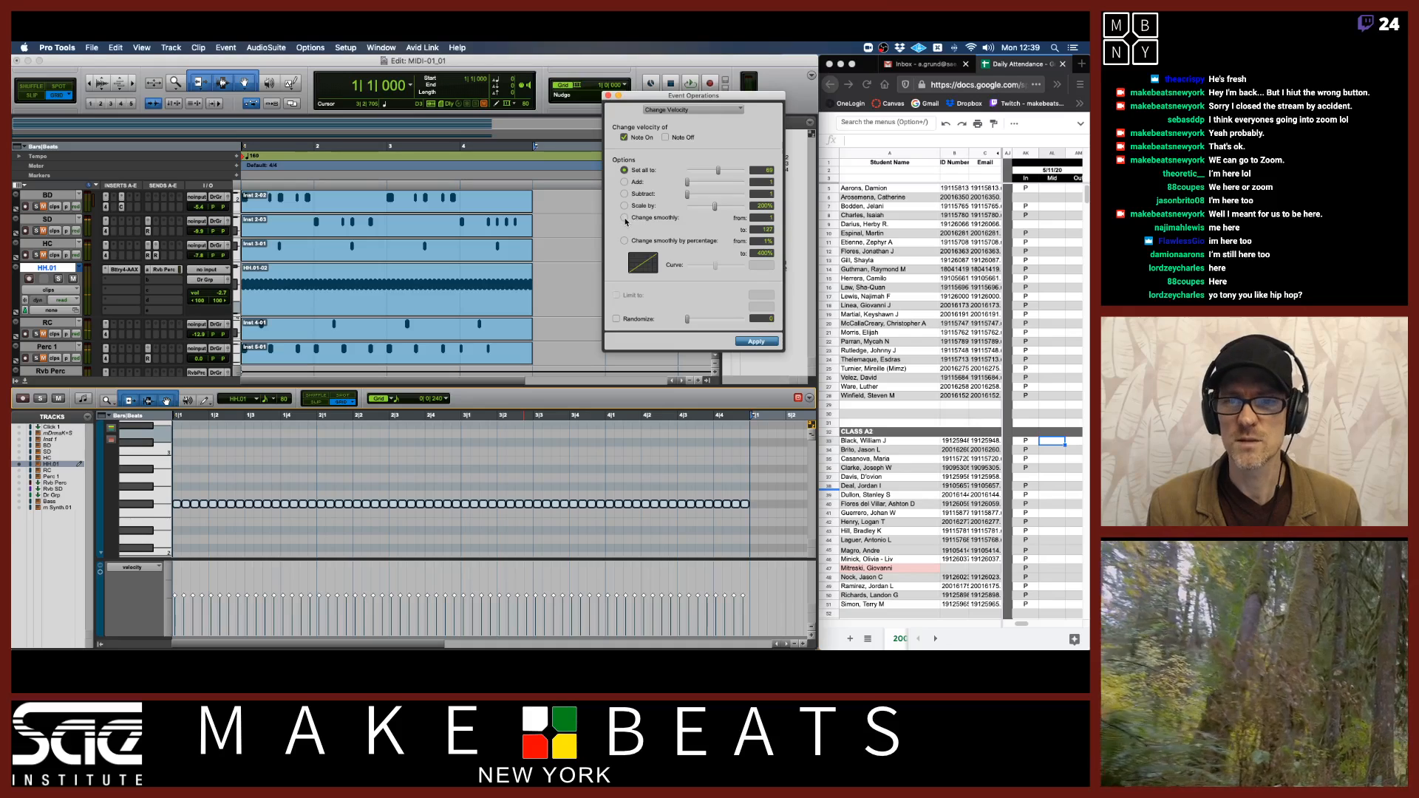
Step: Change the hi-hat velocities smoothly from 20 to 127 and audition the crescendo
{"action": "left_click", "coordinate": [623, 218]}
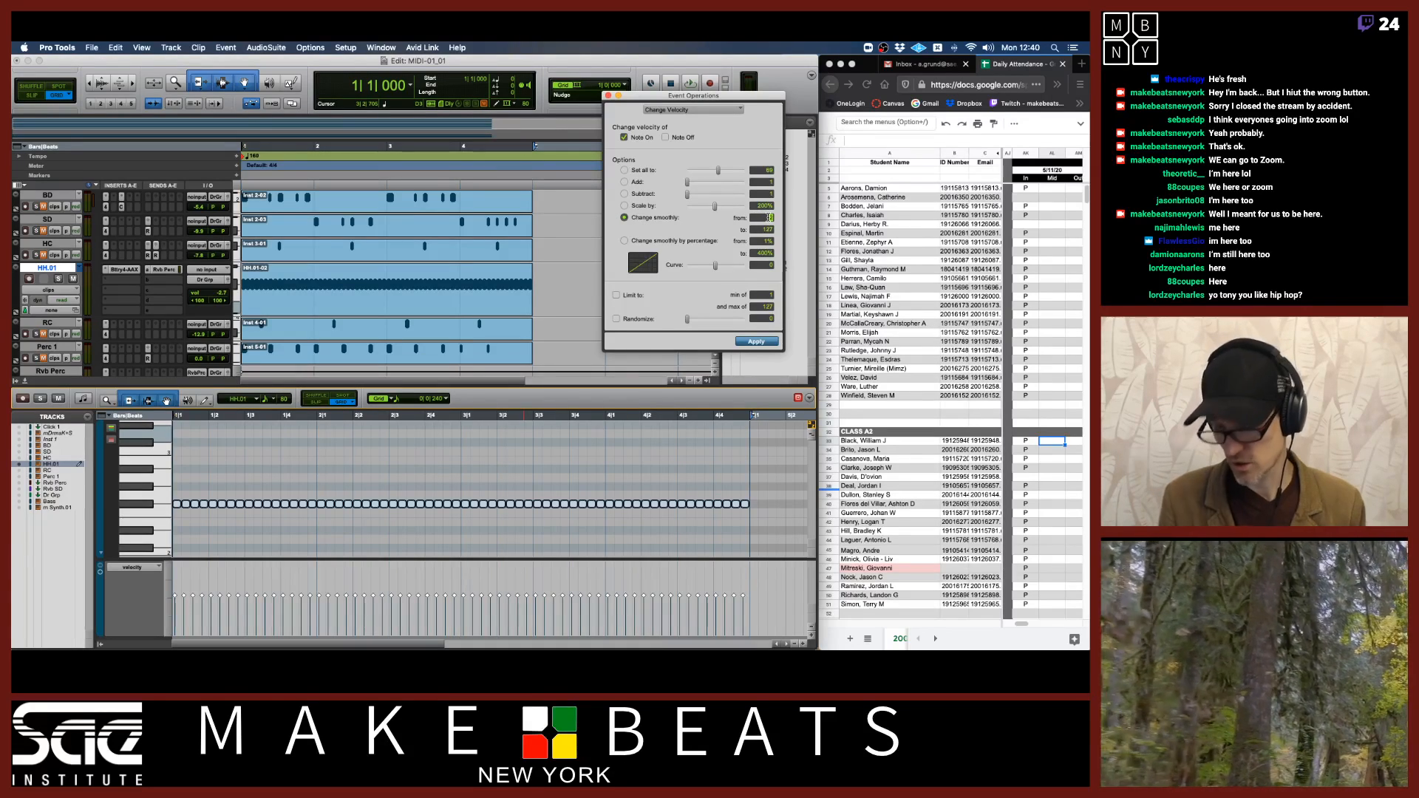
{"action": "left_click", "coordinate": [769, 217]}
{"action": "type", "text": "20"}
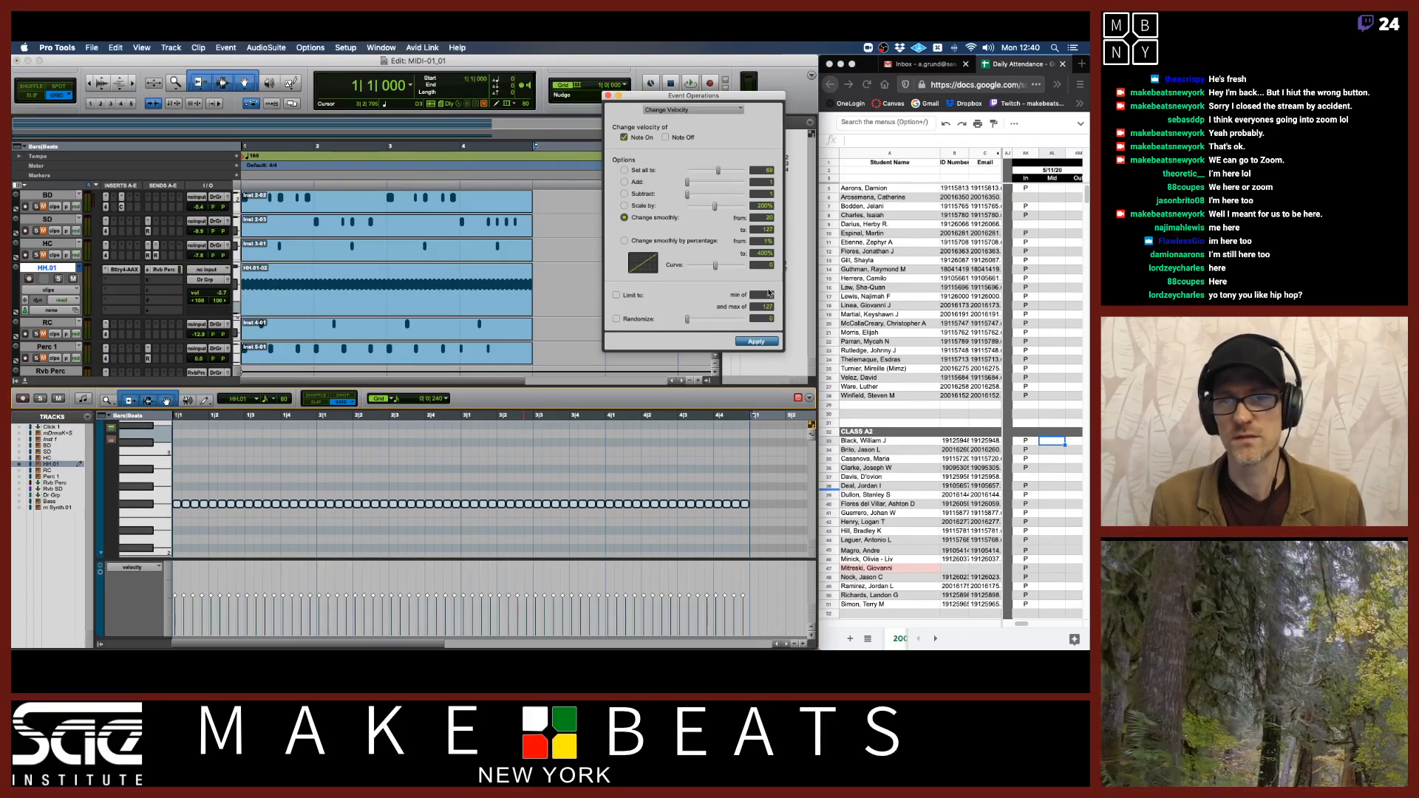
{"action": "left_click", "coordinate": [772, 341]}
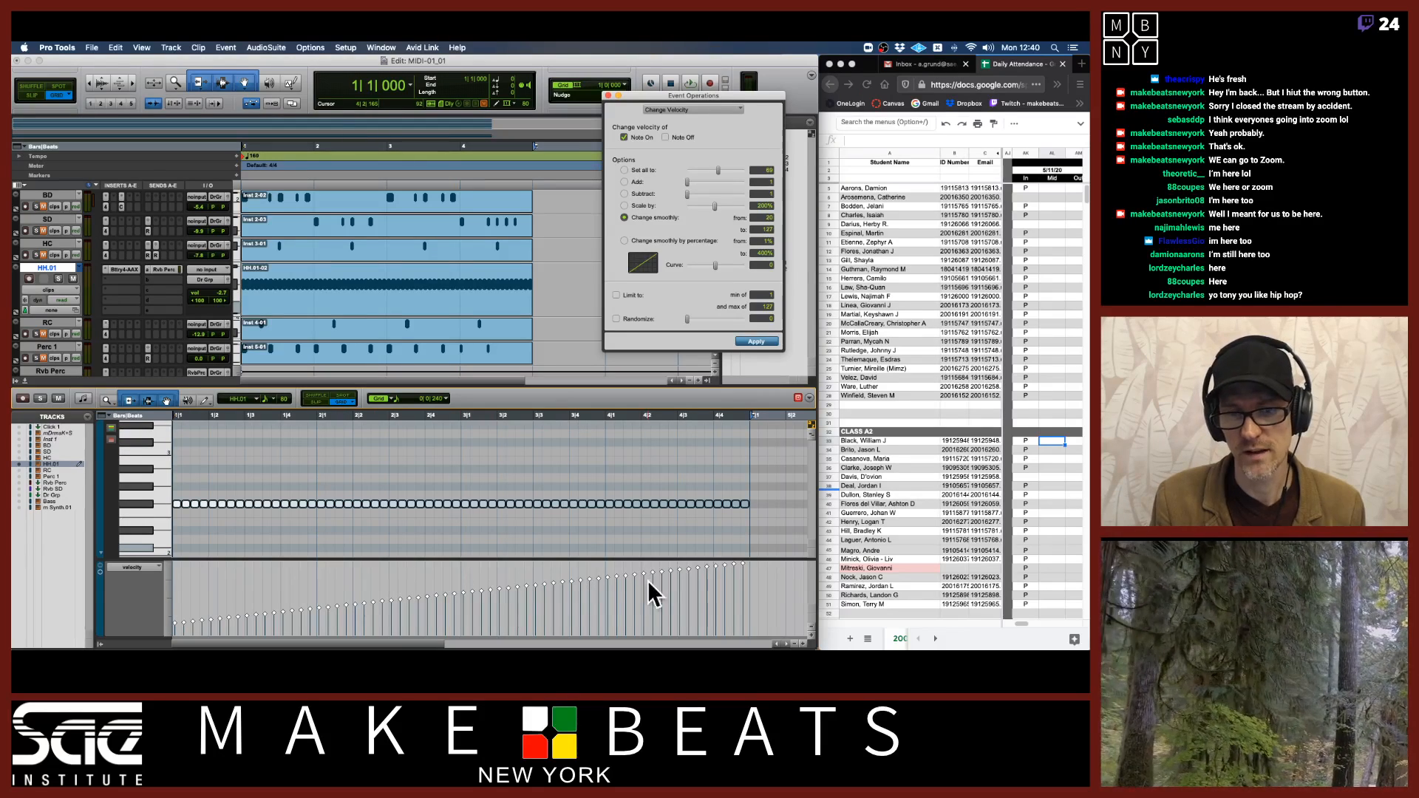
{"action": "key", "text": "space"}
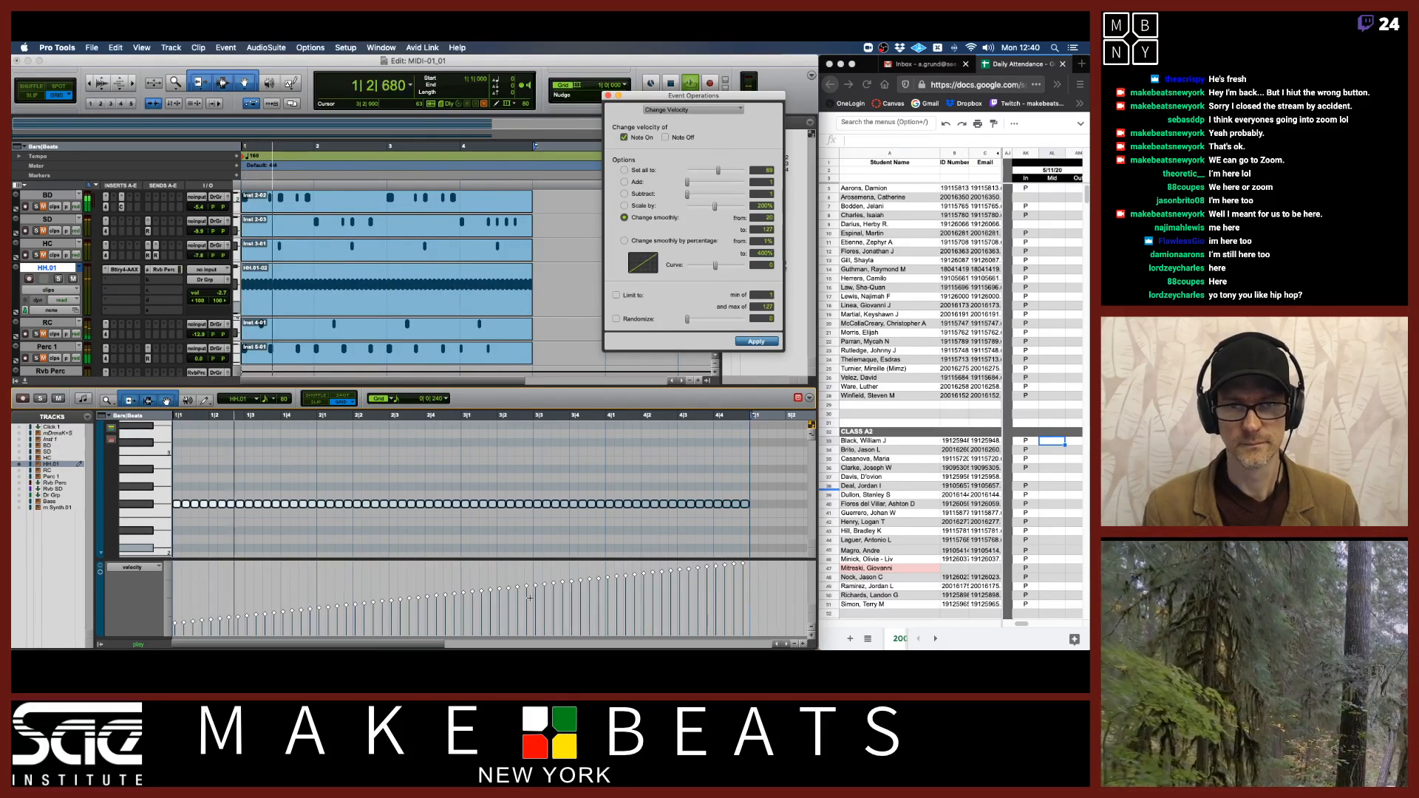
{"action": "key", "text": "space"}
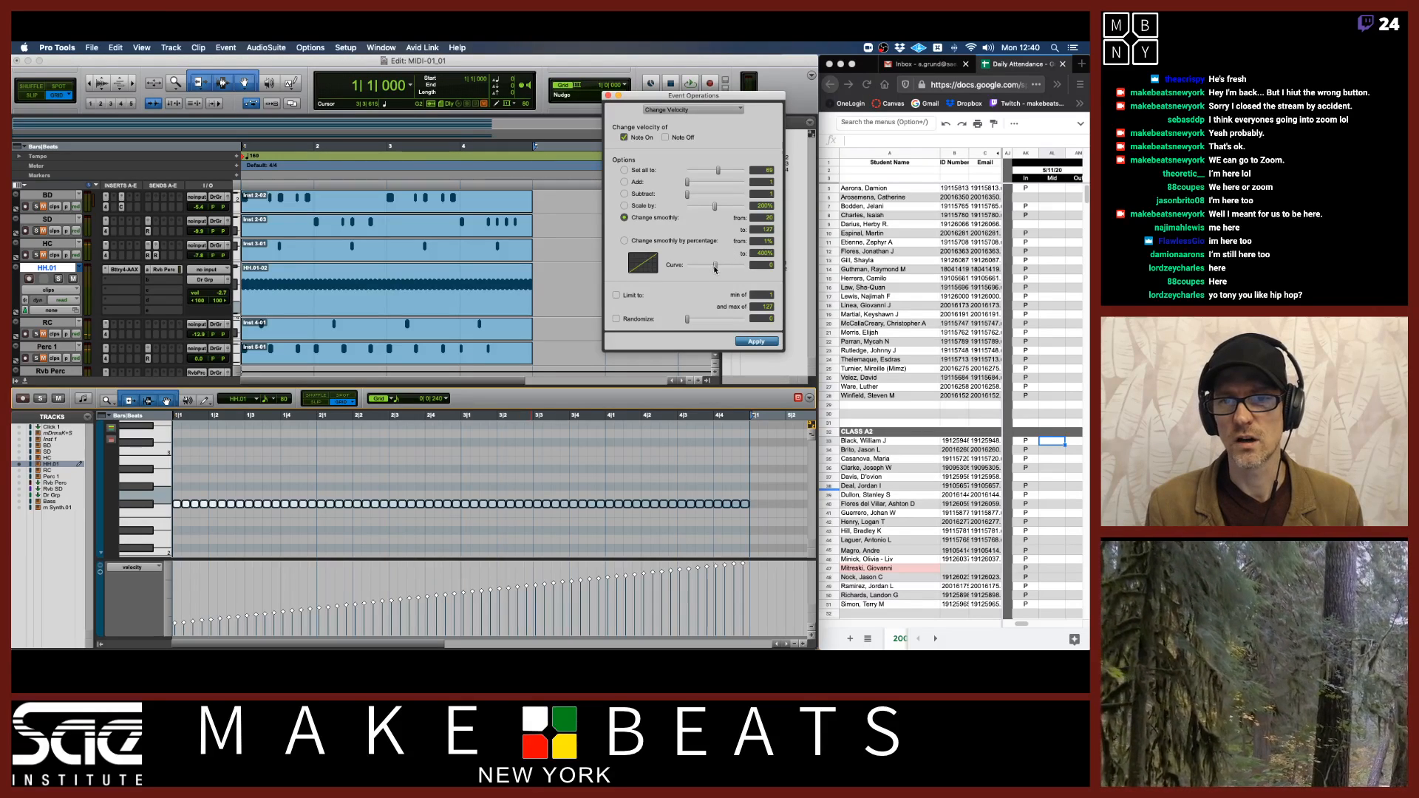
Step: Change the hi-hat velocities smoothly by percentage from 1% to 100% with an upward-bending curve, and audition the result
{"action": "left_click_drag", "start_coordinate": [715, 269], "coordinate": [727, 270]}
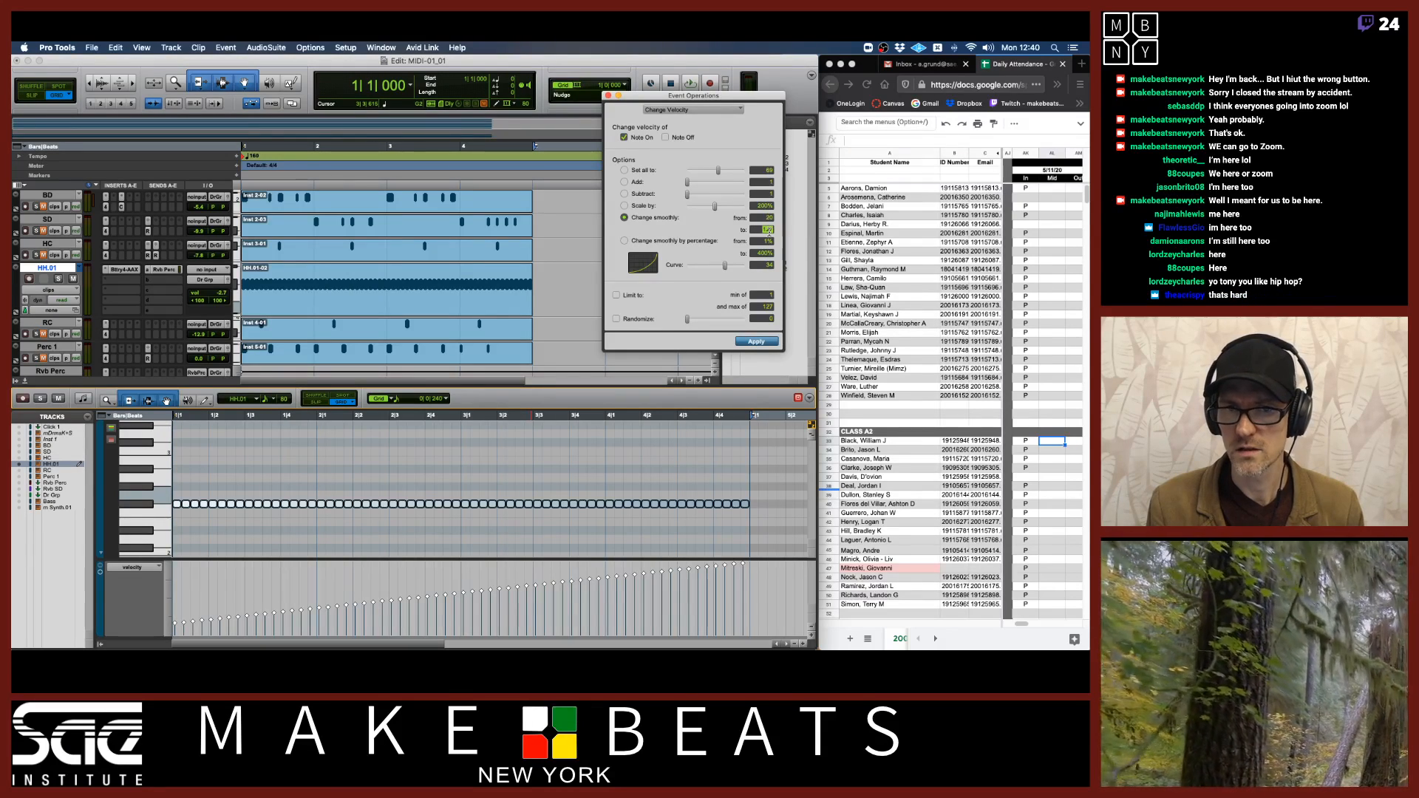
{"action": "left_click", "coordinate": [643, 240]}
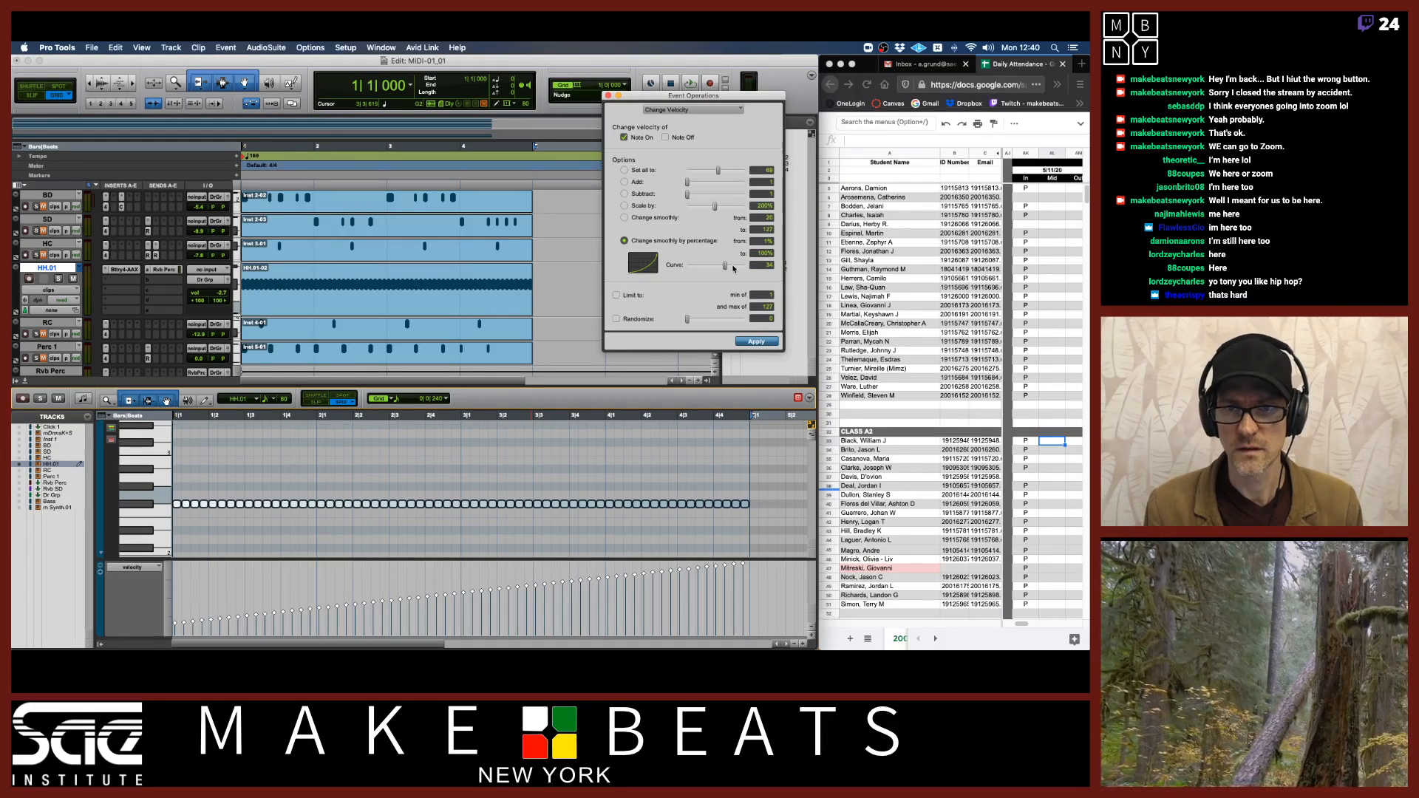
{"action": "left_click_drag", "start_coordinate": [726, 268], "coordinate": [730, 266]}
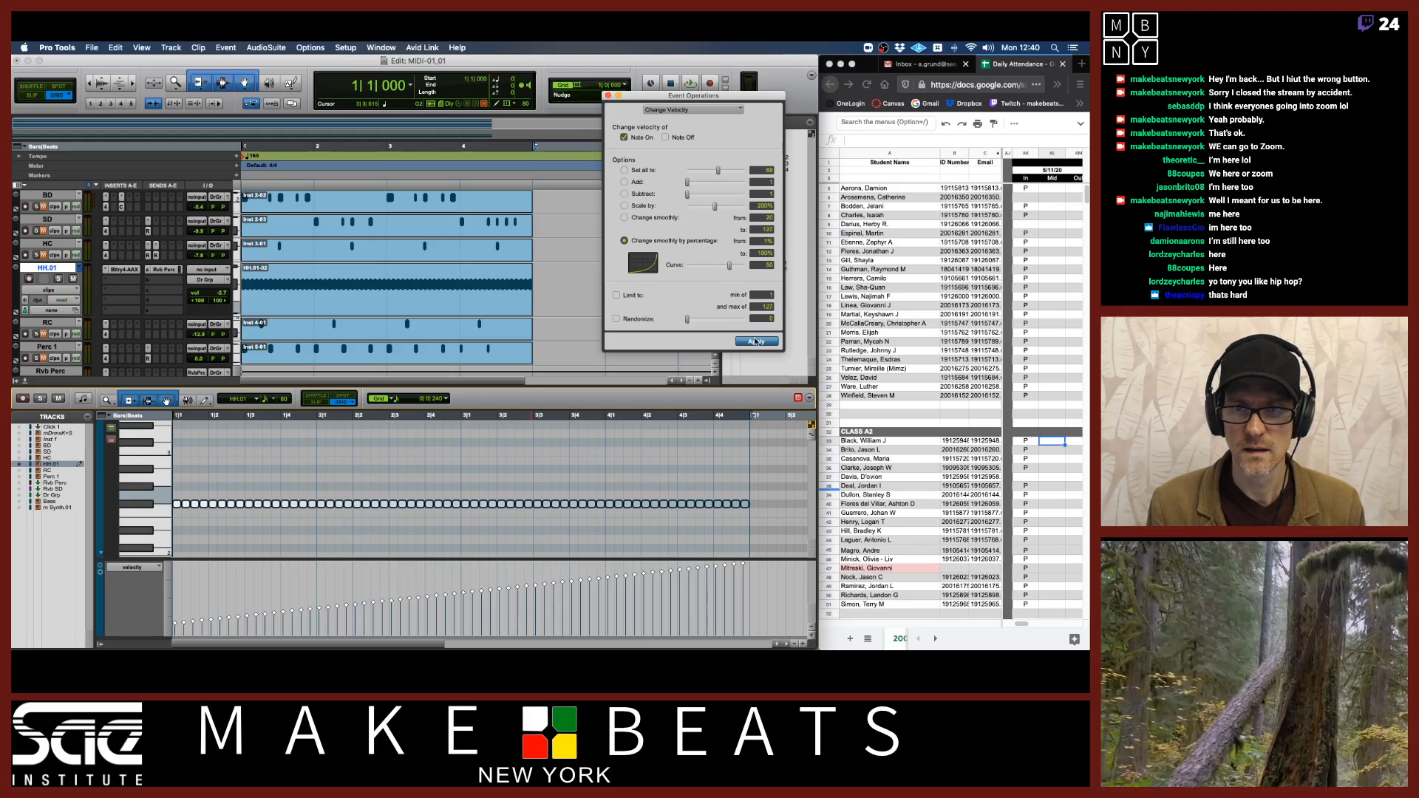
{"action": "left_click", "coordinate": [756, 341]}
{"action": "key", "text": "space"}
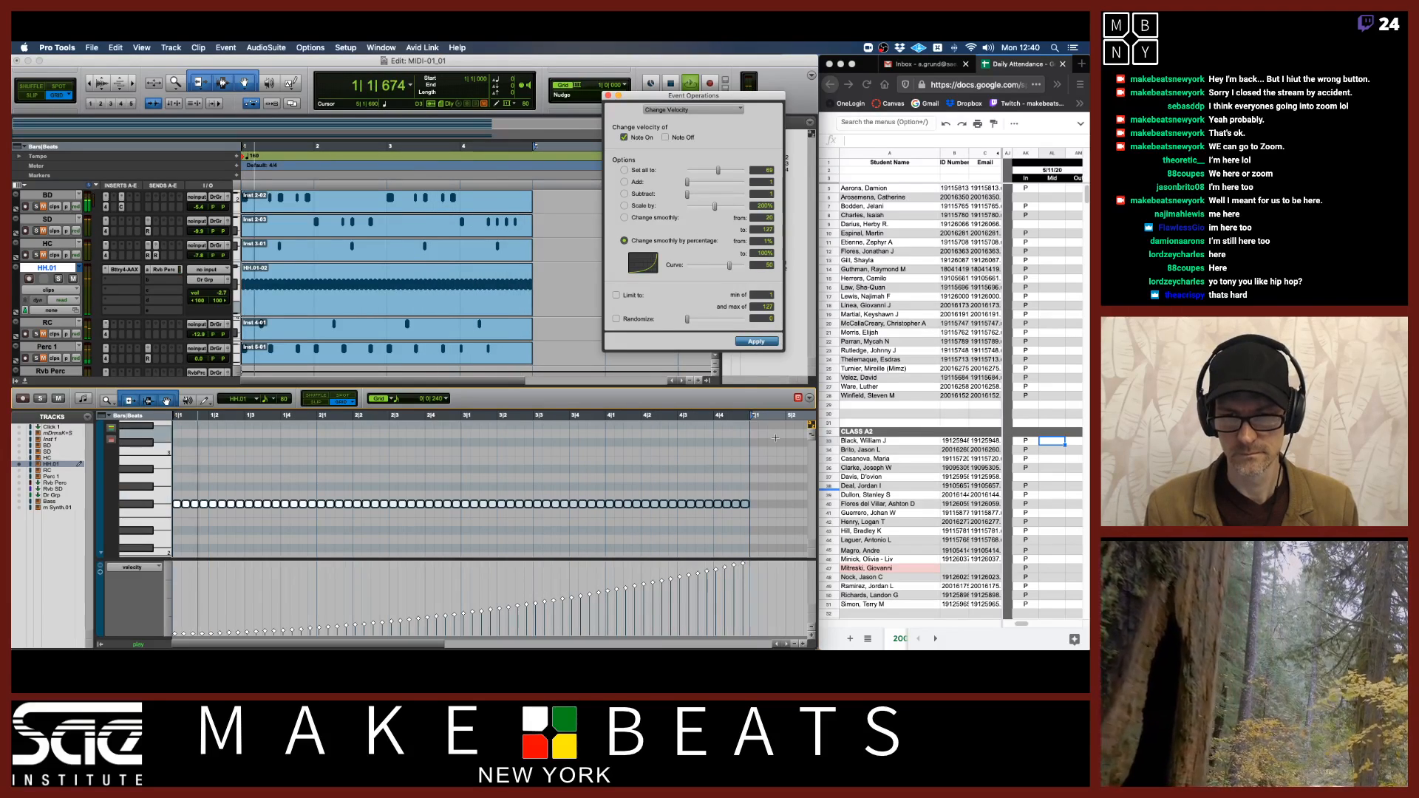
{"action": "key", "text": "space"}
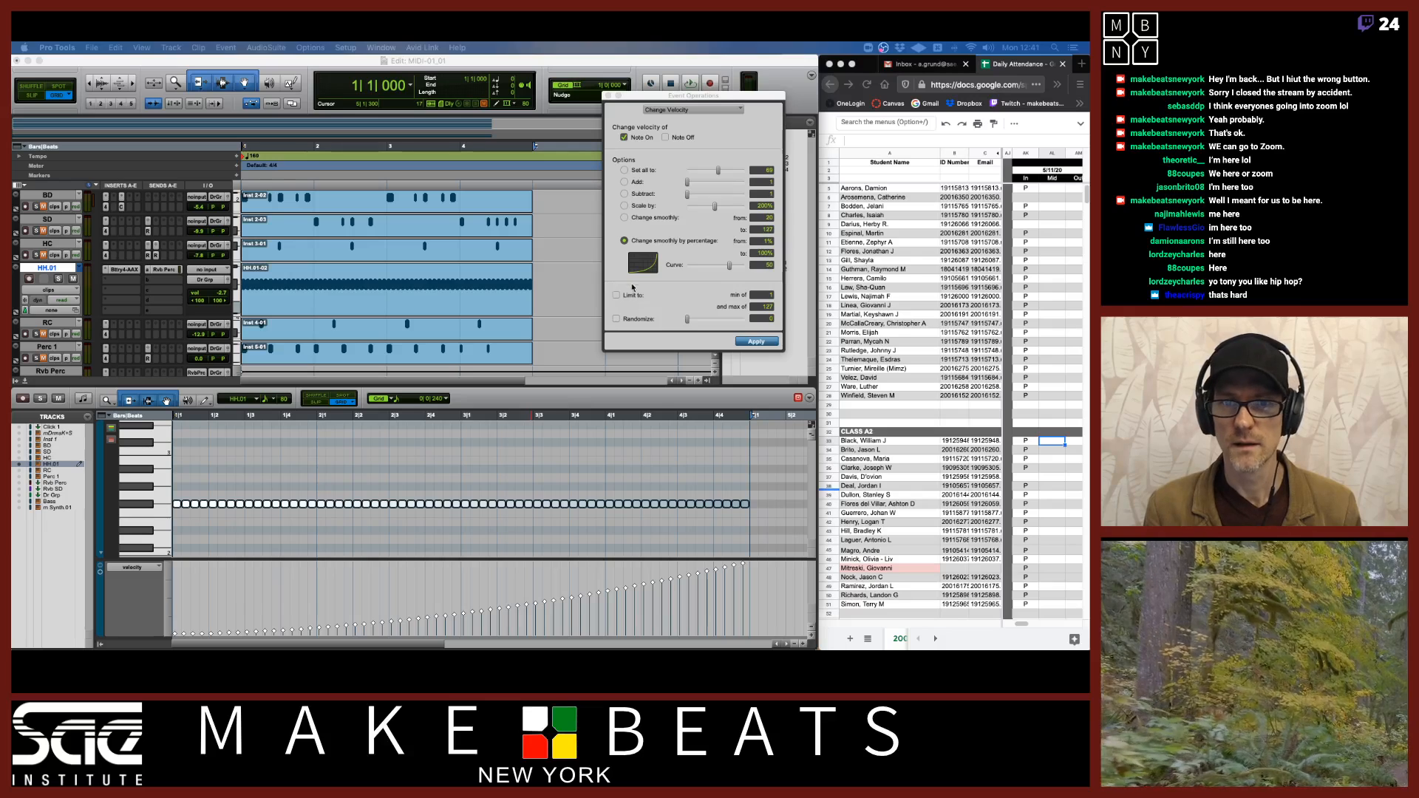
Step: Apply a uniform hi-hat velocity with Randomize at about 73, limited between 50 and 127, and play back the result
{"action": "left_click", "coordinate": [634, 318]}
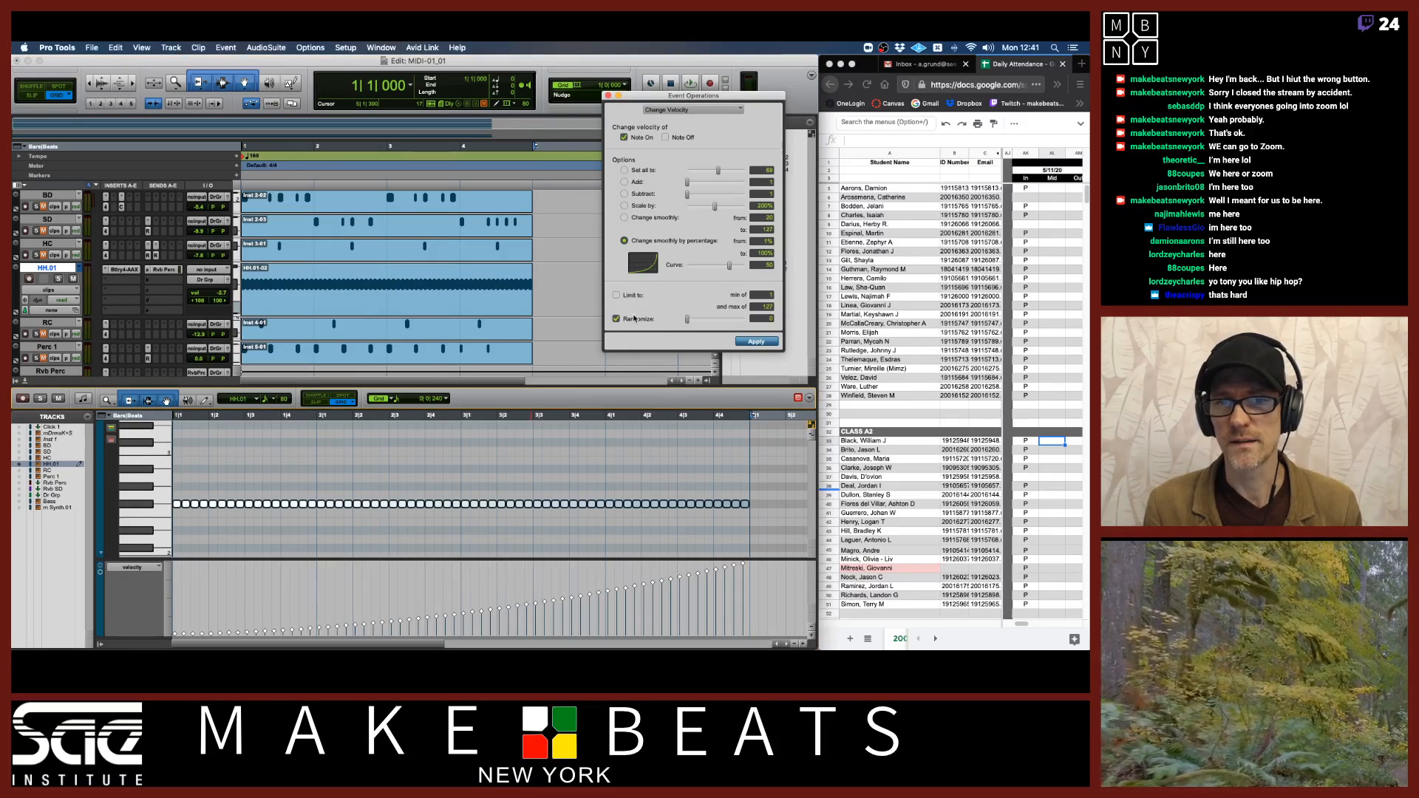
{"action": "left_click", "coordinate": [625, 170]}
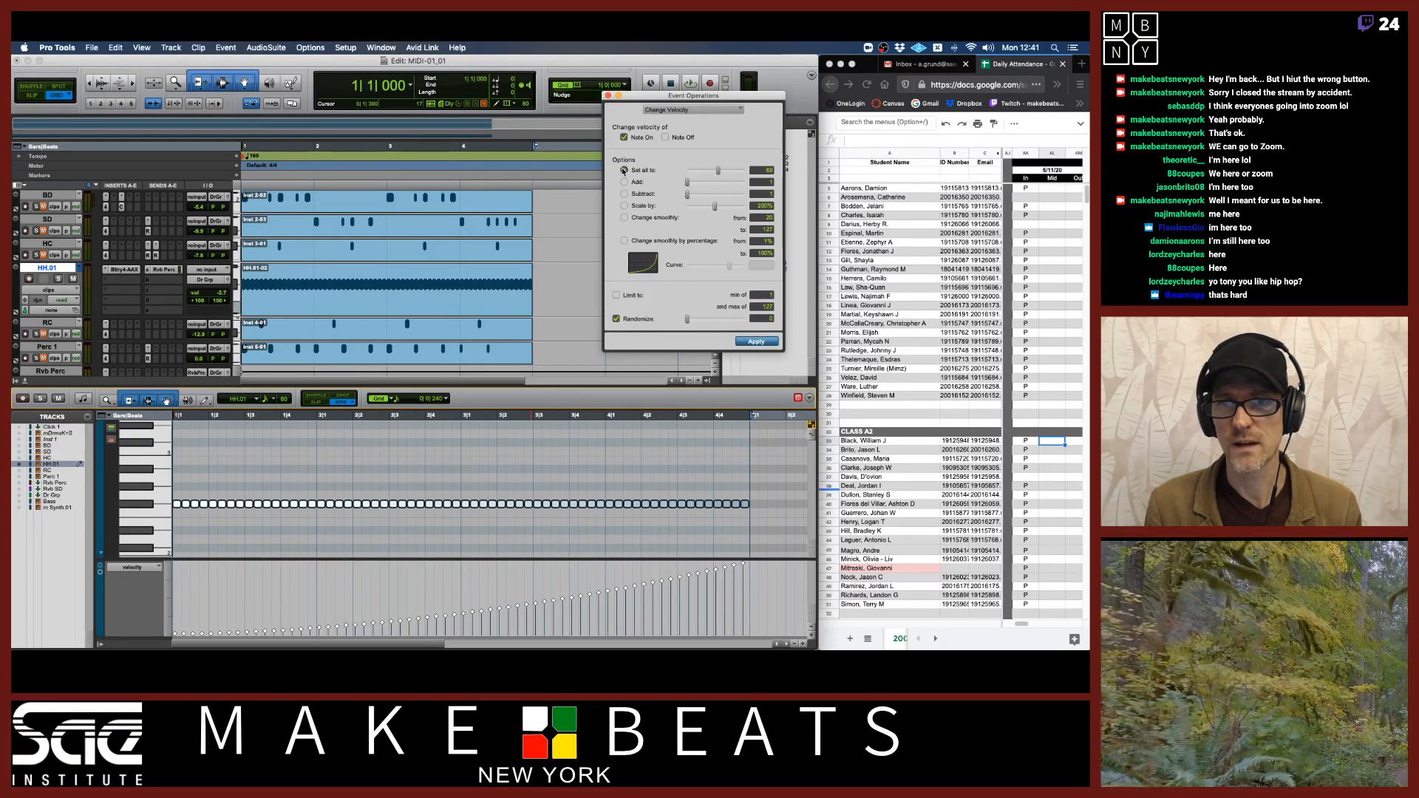
{"action": "left_click_drag", "start_coordinate": [717, 173], "coordinate": [716, 174]}
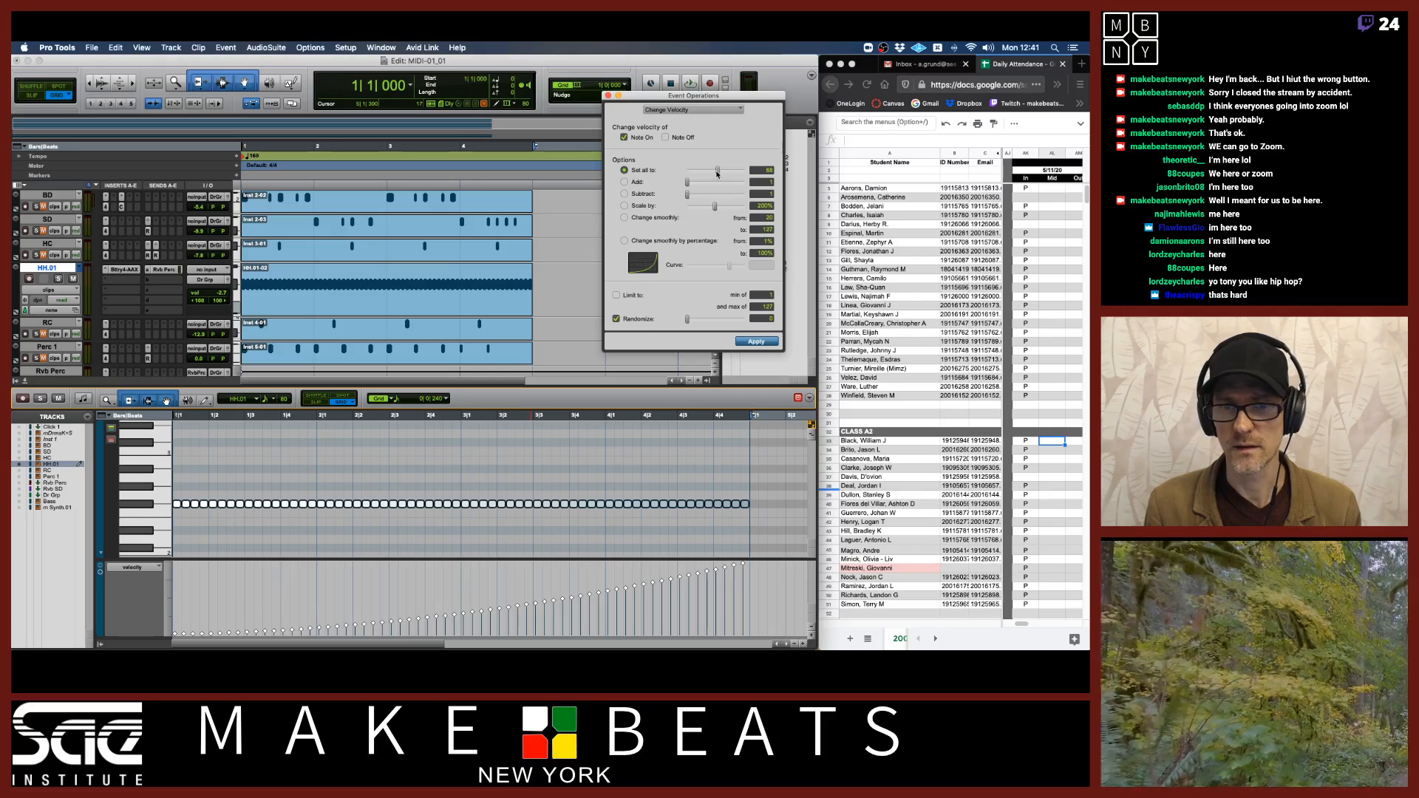
{"action": "left_click_drag", "start_coordinate": [686, 318], "coordinate": [728, 322]}
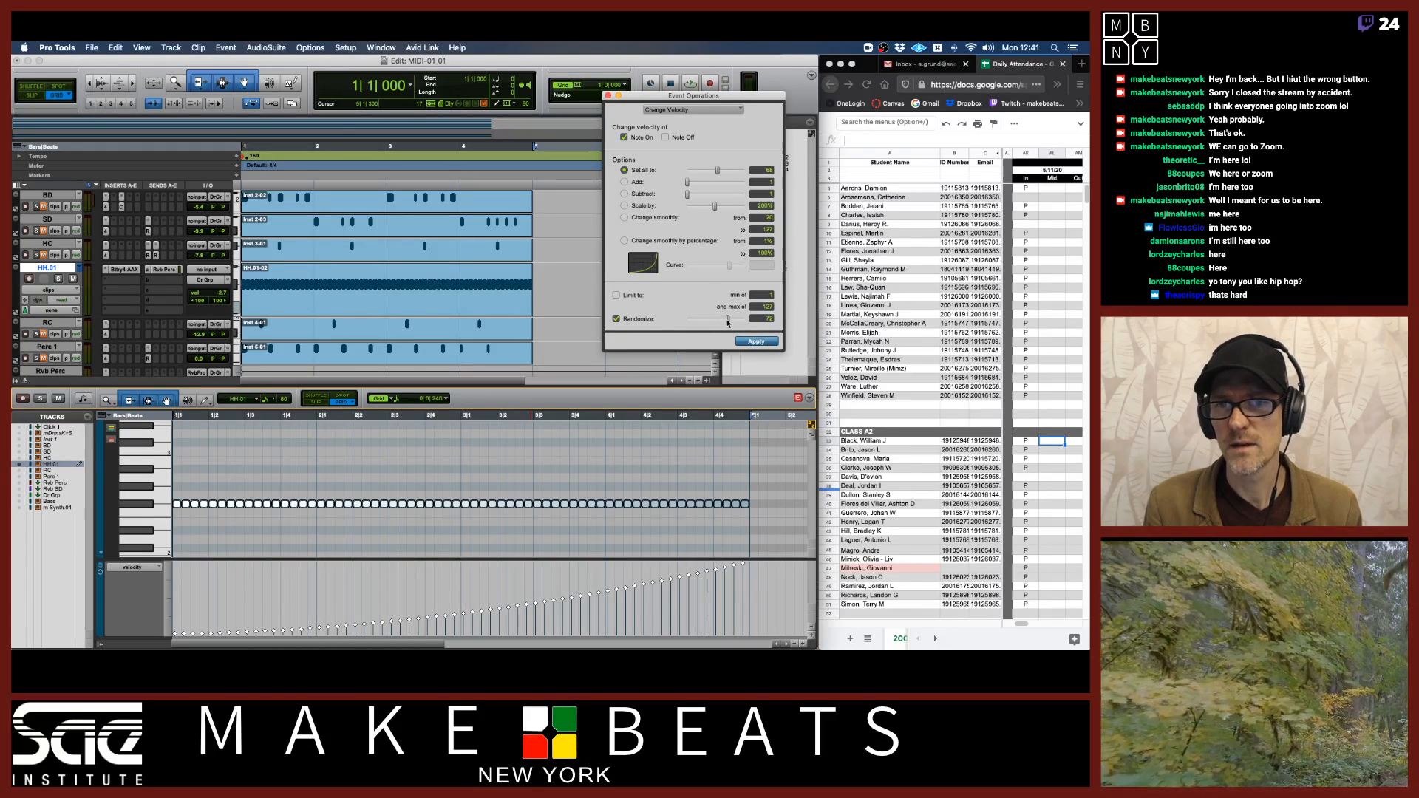
{"action": "left_click", "coordinate": [617, 296]}
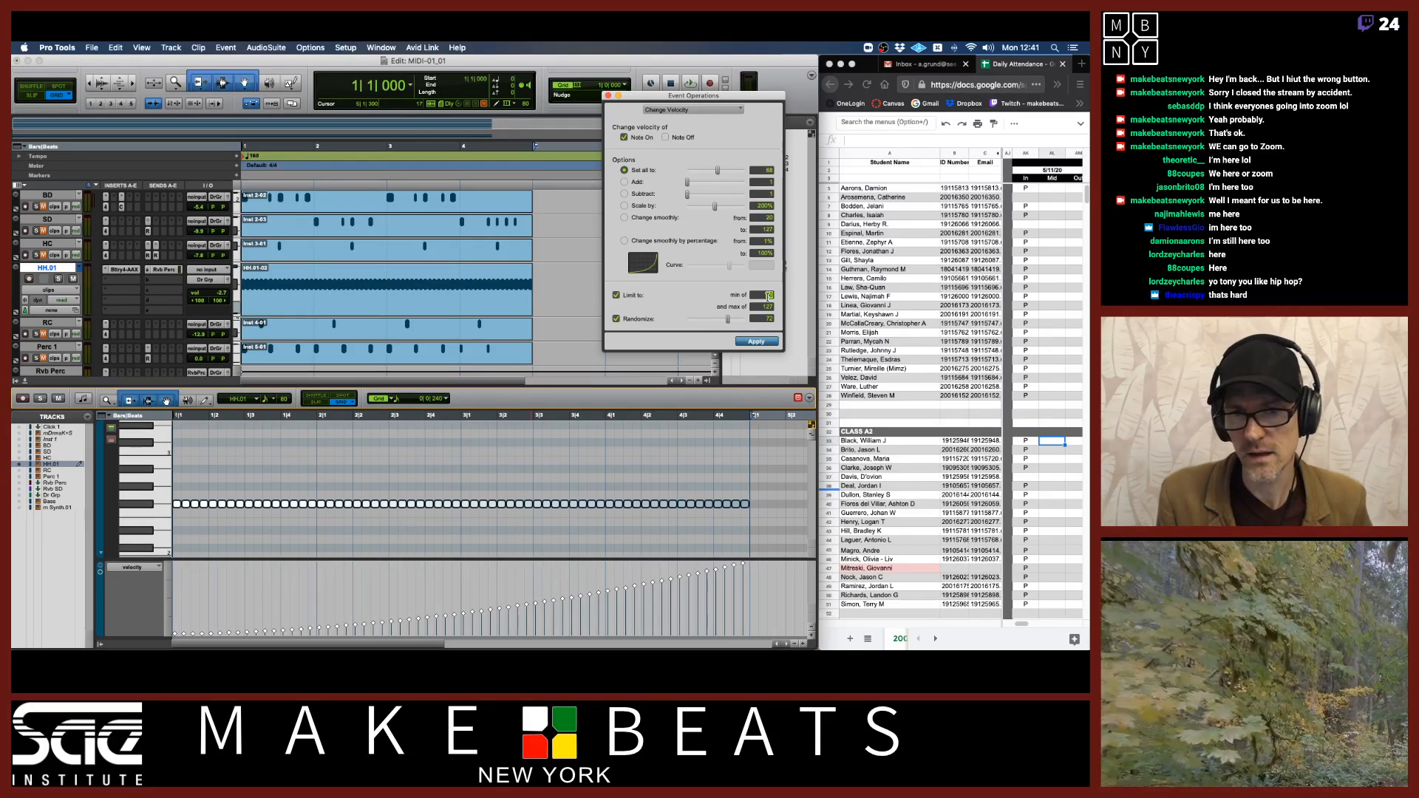
{"action": "left_click", "coordinate": [765, 344]}
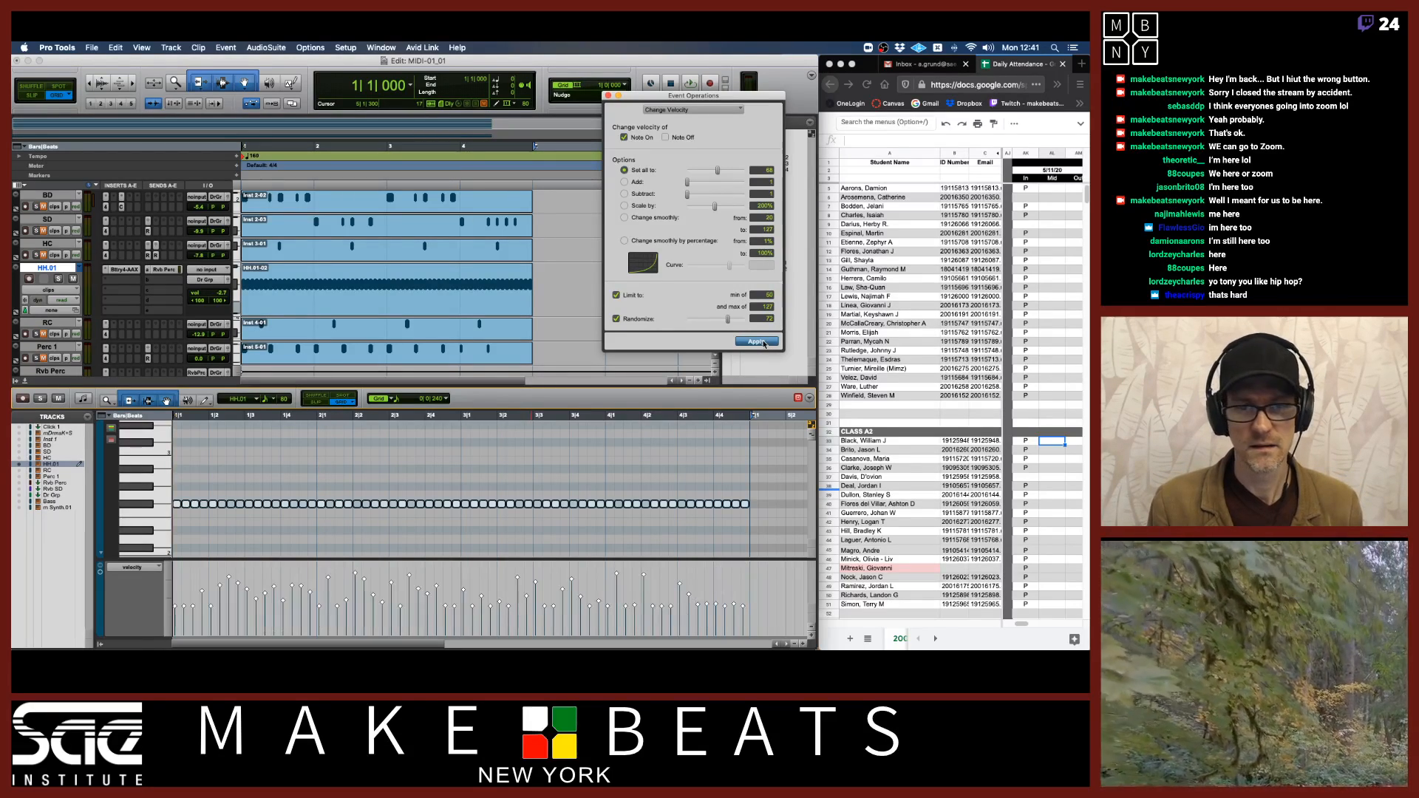
{"action": "key", "text": "space"}
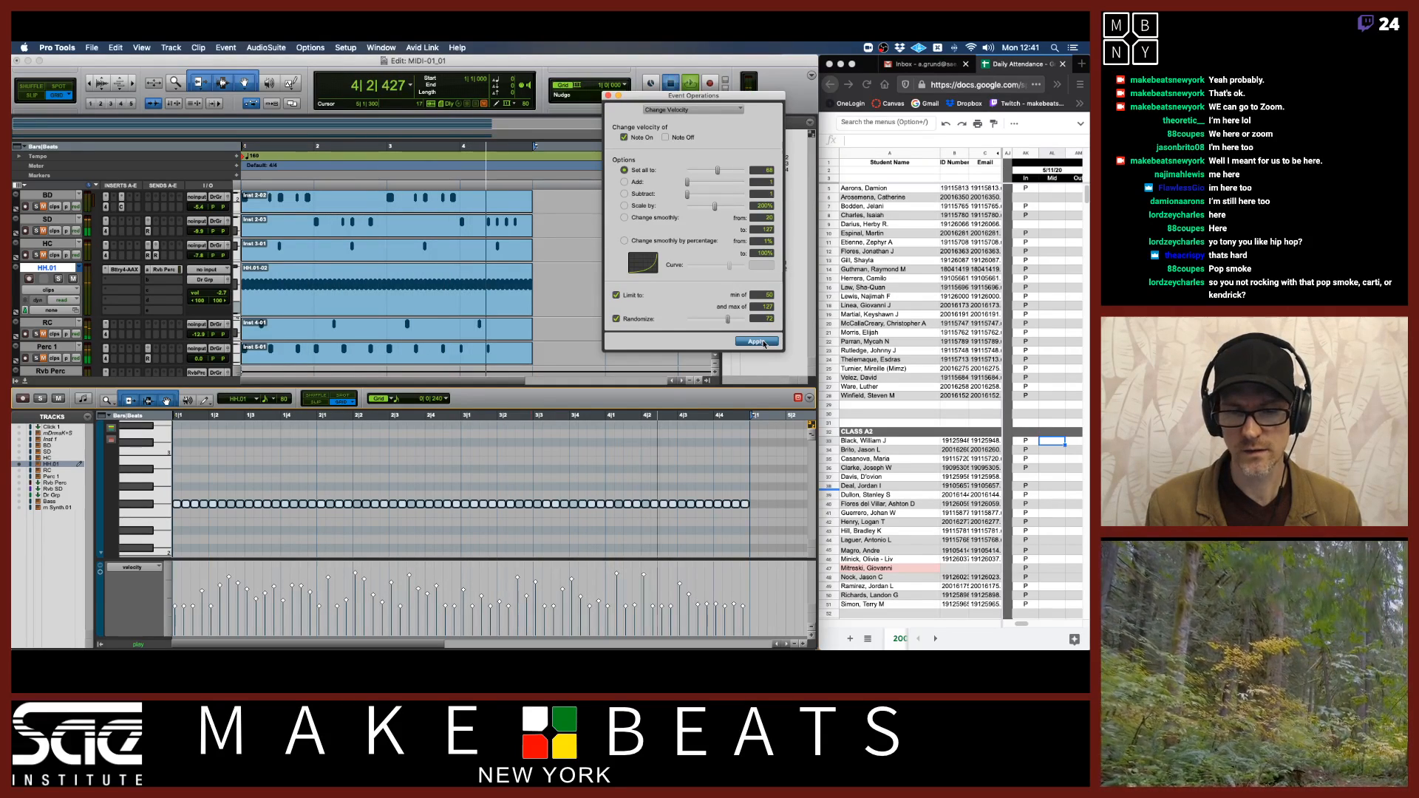
{"action": "key", "text": "space"}
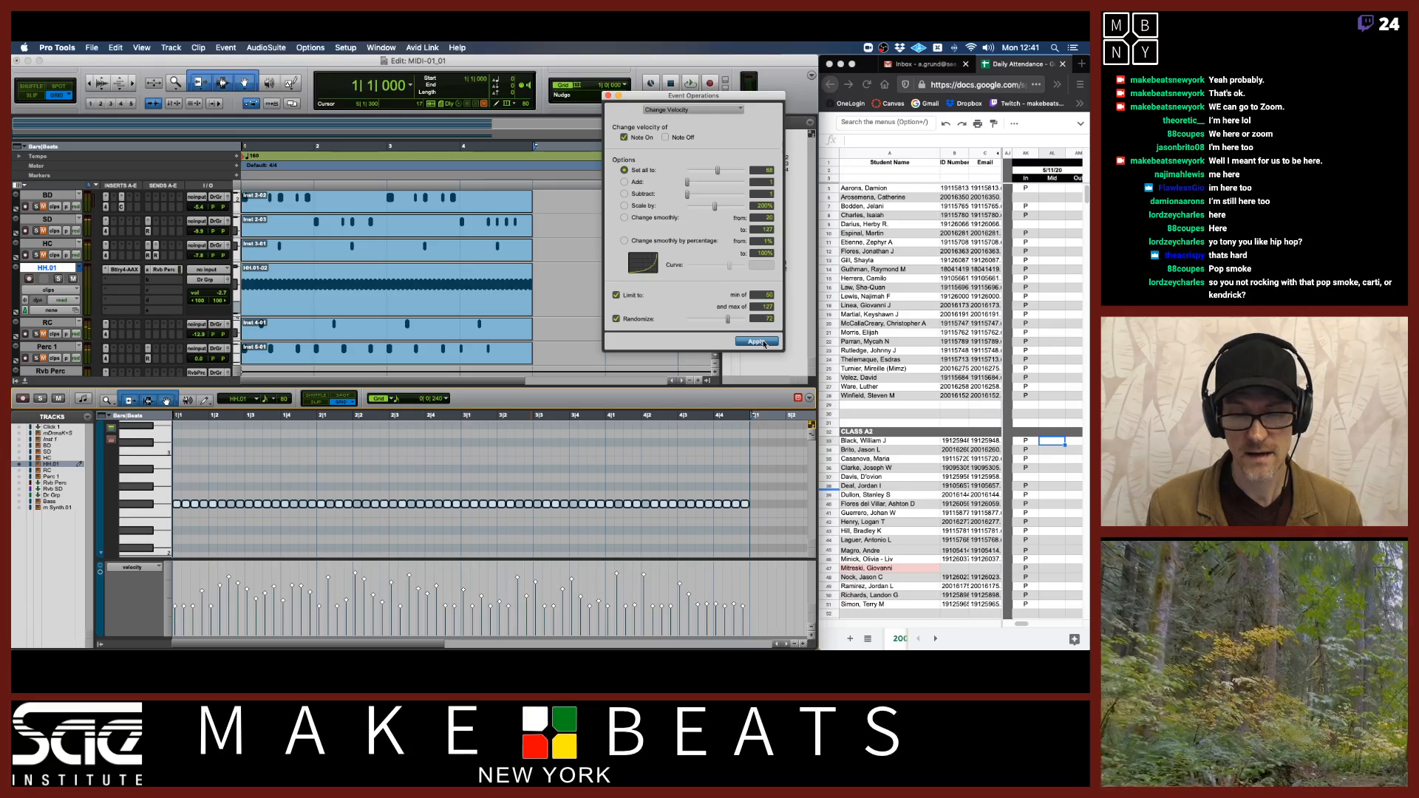